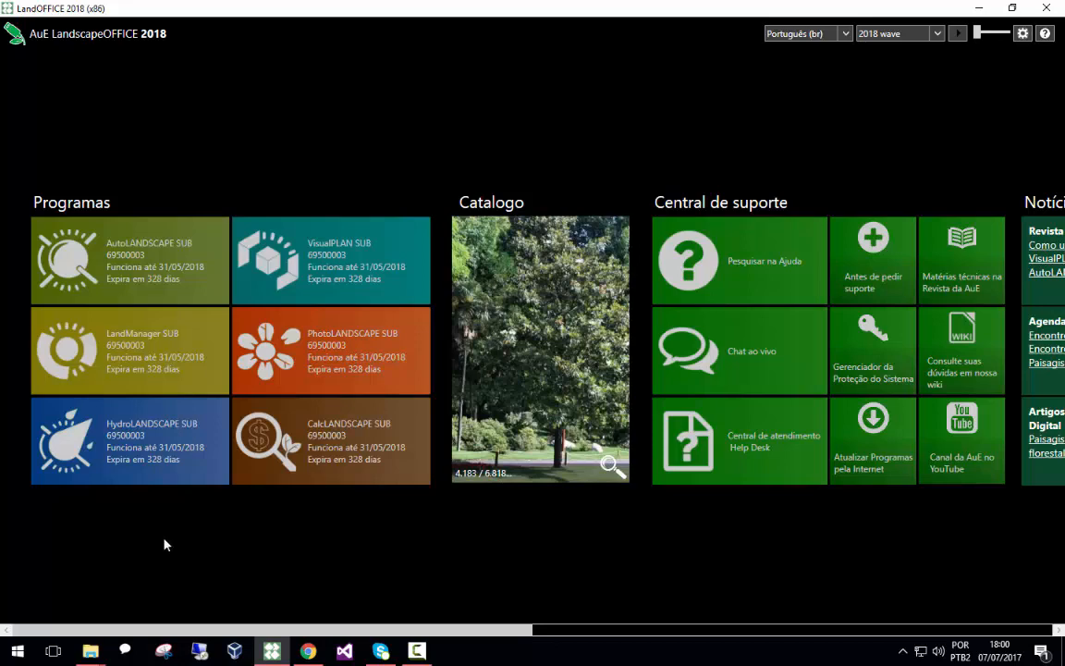
# Launch LandManager and expand each section of the company registration form to examine its fields, closing the form
pyautogui.click(145, 345)
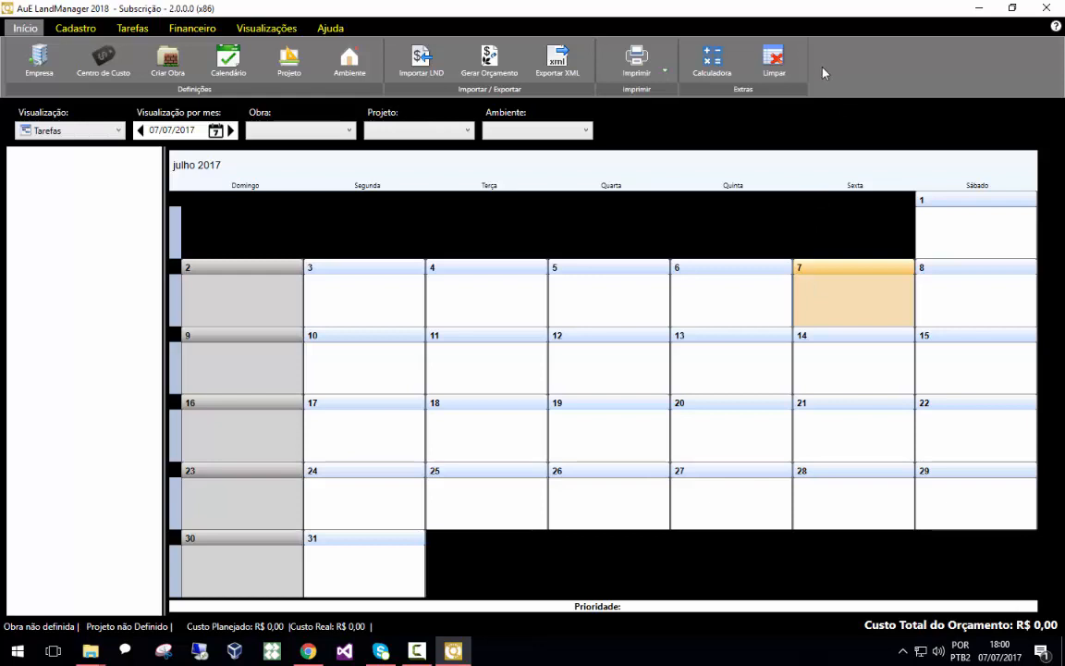
pyautogui.click(40, 65)
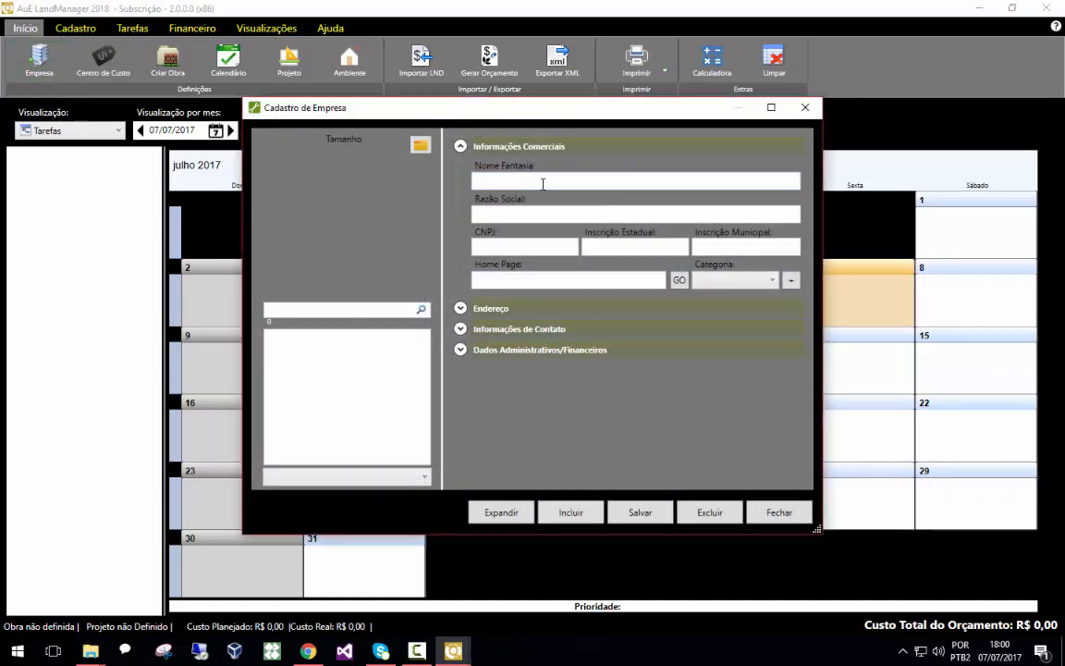
pyautogui.click(489, 180)
pyautogui.click(590, 355)
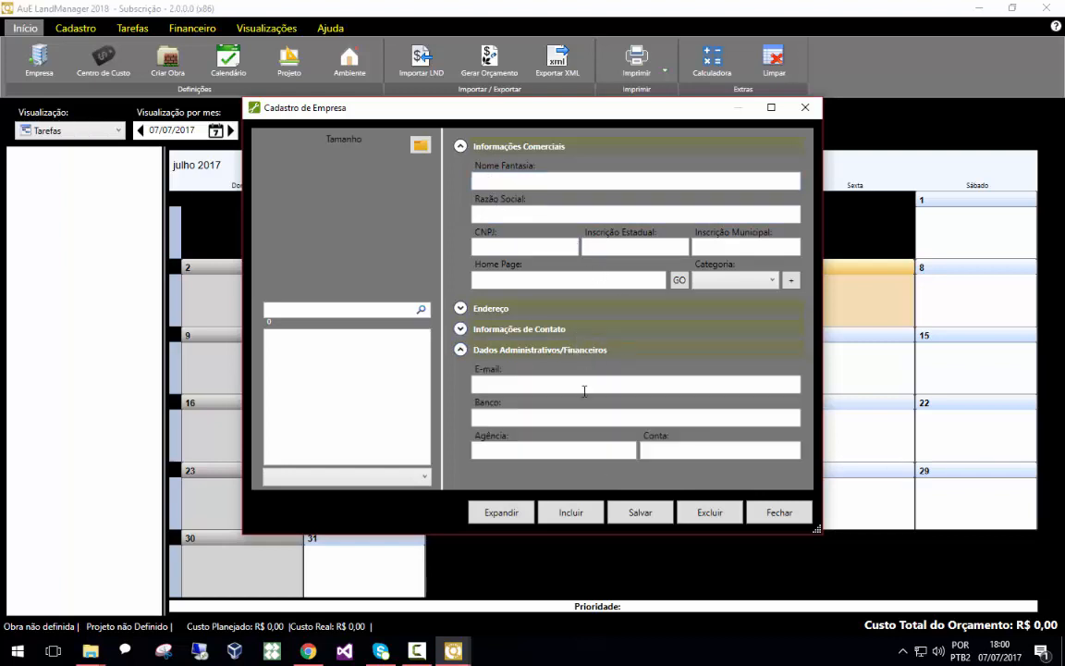
pyautogui.click(541, 329)
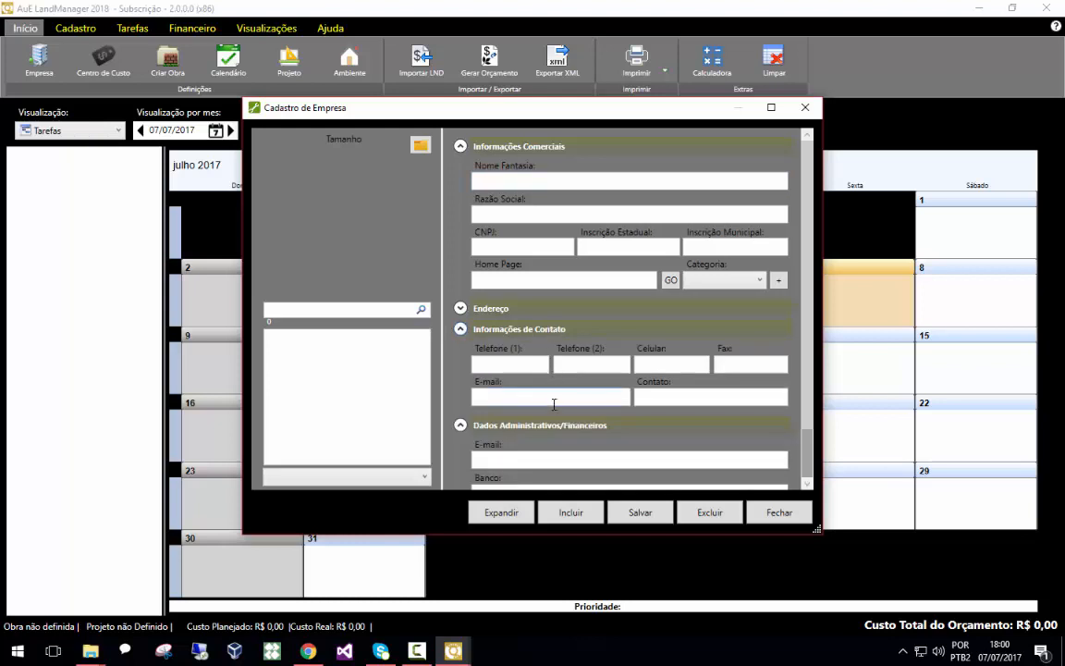
pyautogui.click(508, 309)
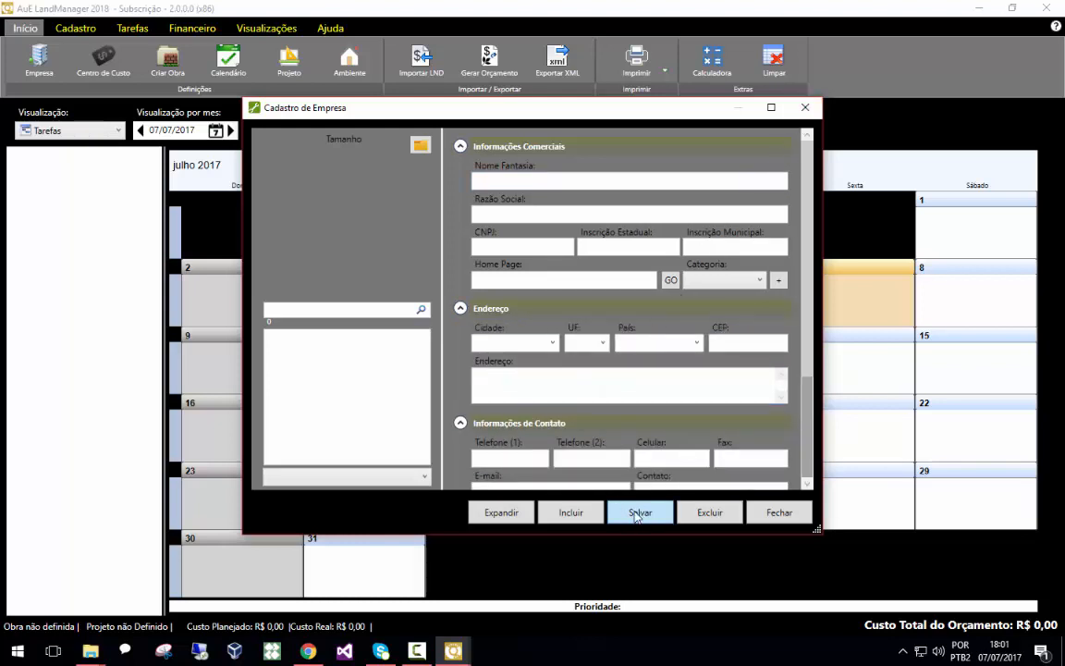
pyautogui.click(804, 109)
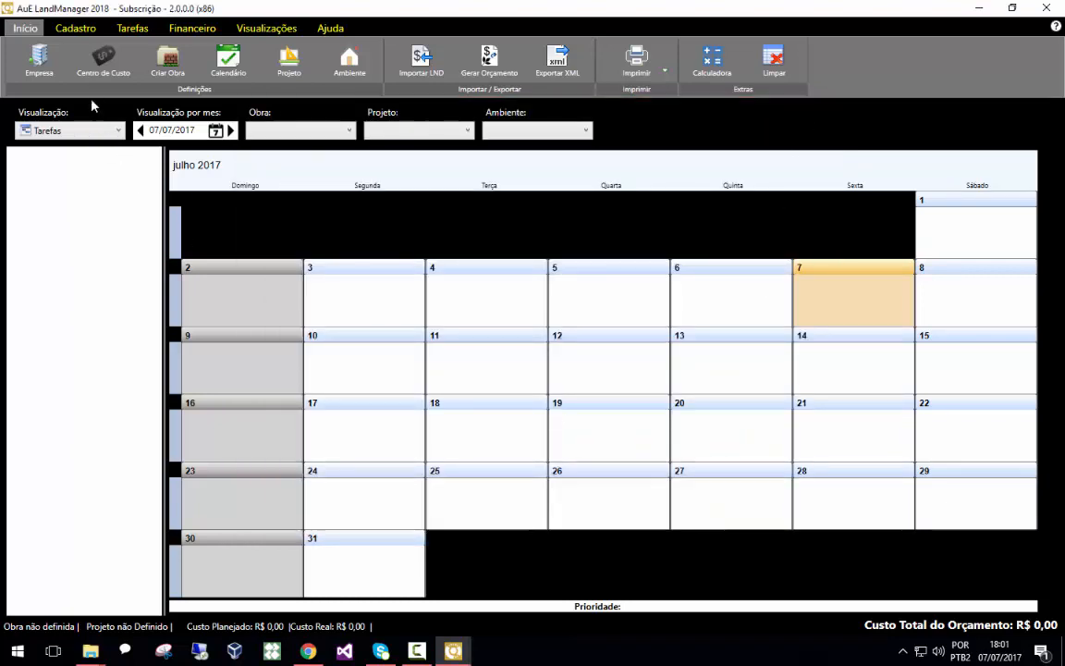
# Examine the cost center dialog and the construction site registration form with its Endereço and Atributos sections, closing both
pyautogui.click(102, 60)
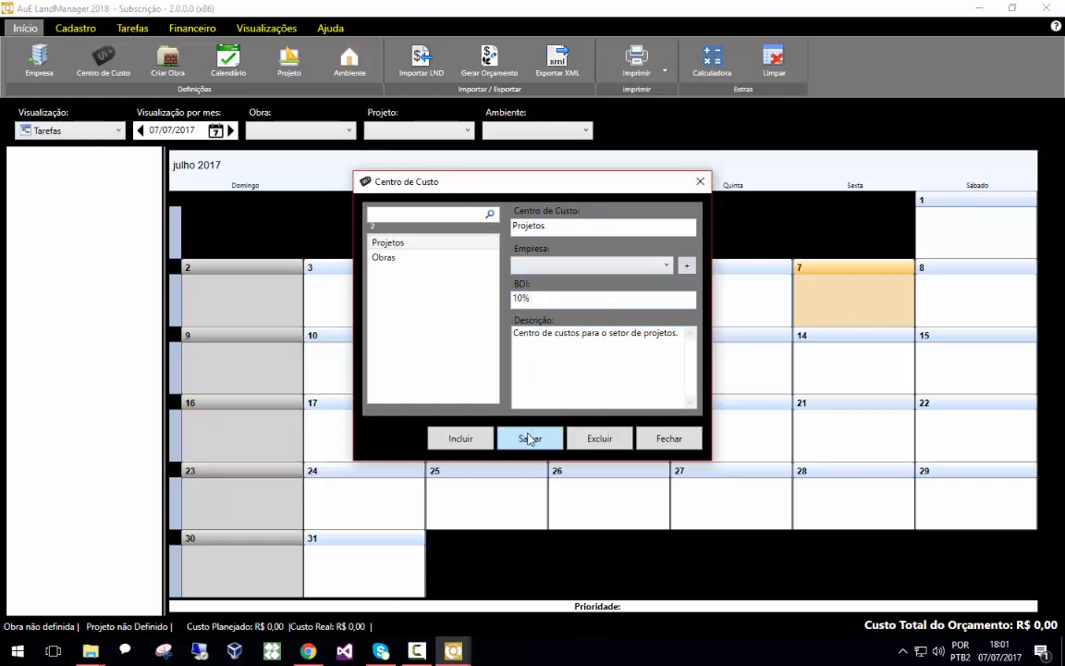
pyautogui.click(700, 182)
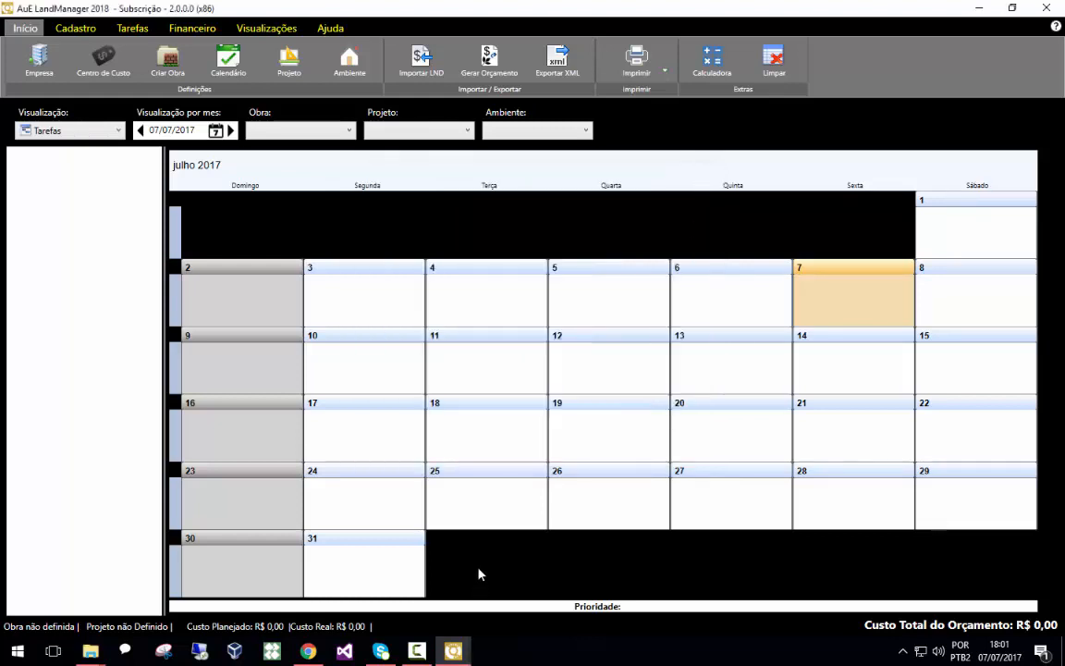
pyautogui.click(155, 83)
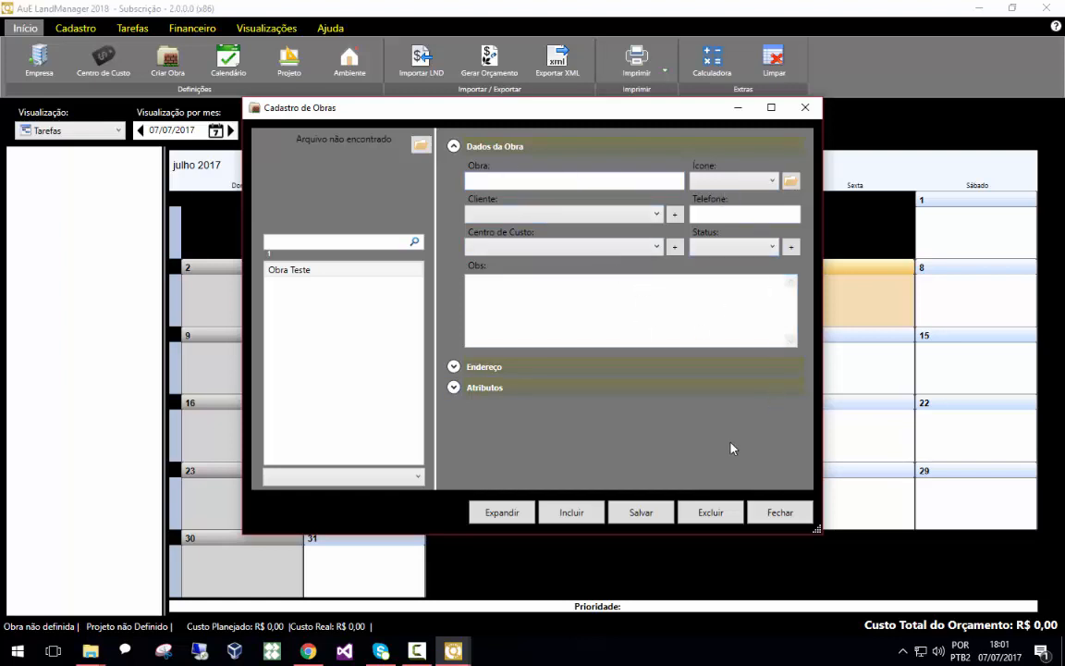
pyautogui.click(532, 369)
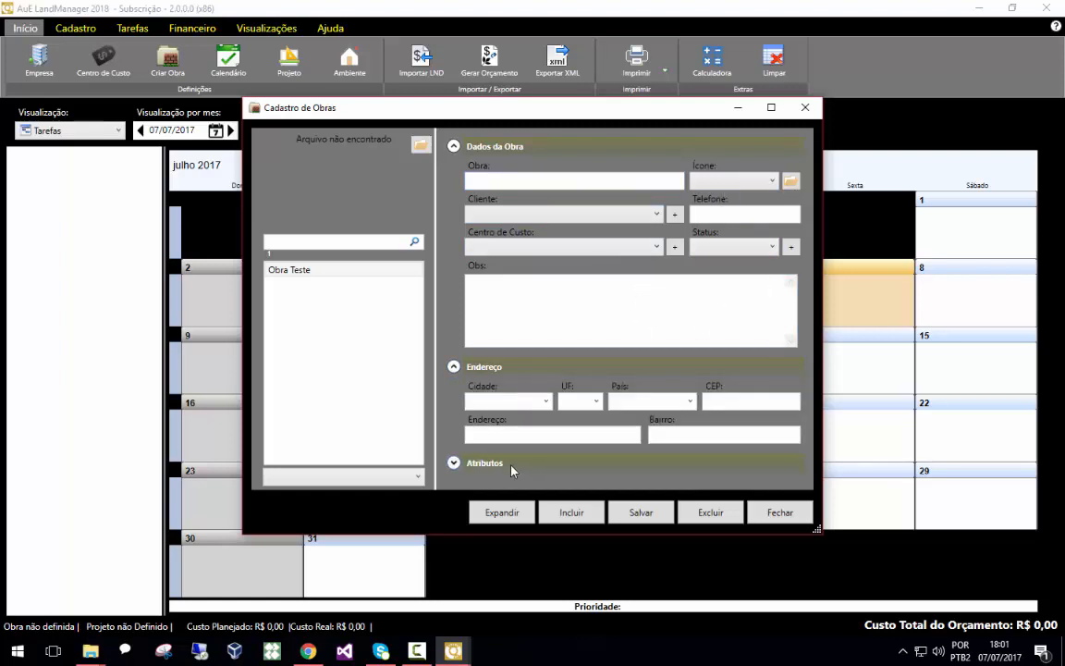
pyautogui.click(517, 464)
pyautogui.scroll(-1, 528, 440)
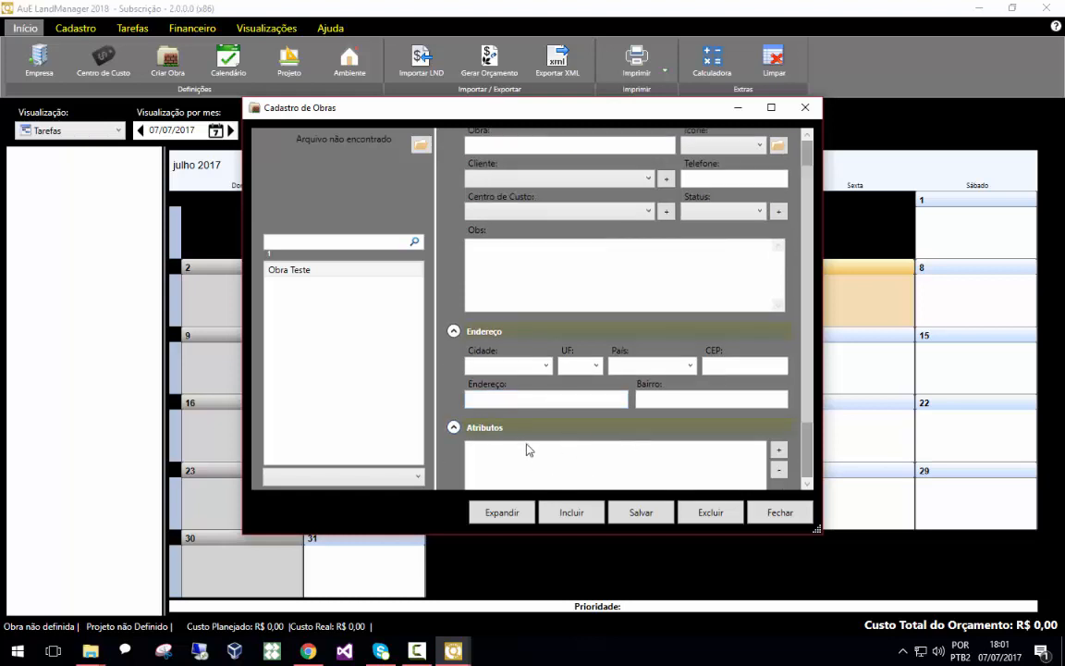
pyautogui.scroll(1, 541, 448)
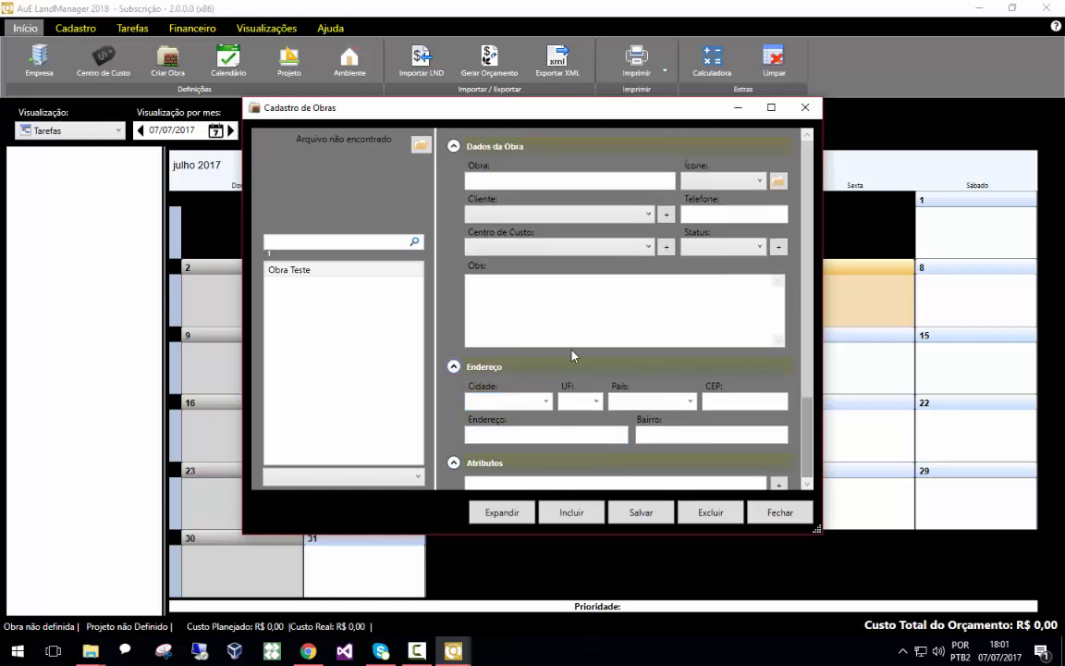
pyautogui.click(805, 108)
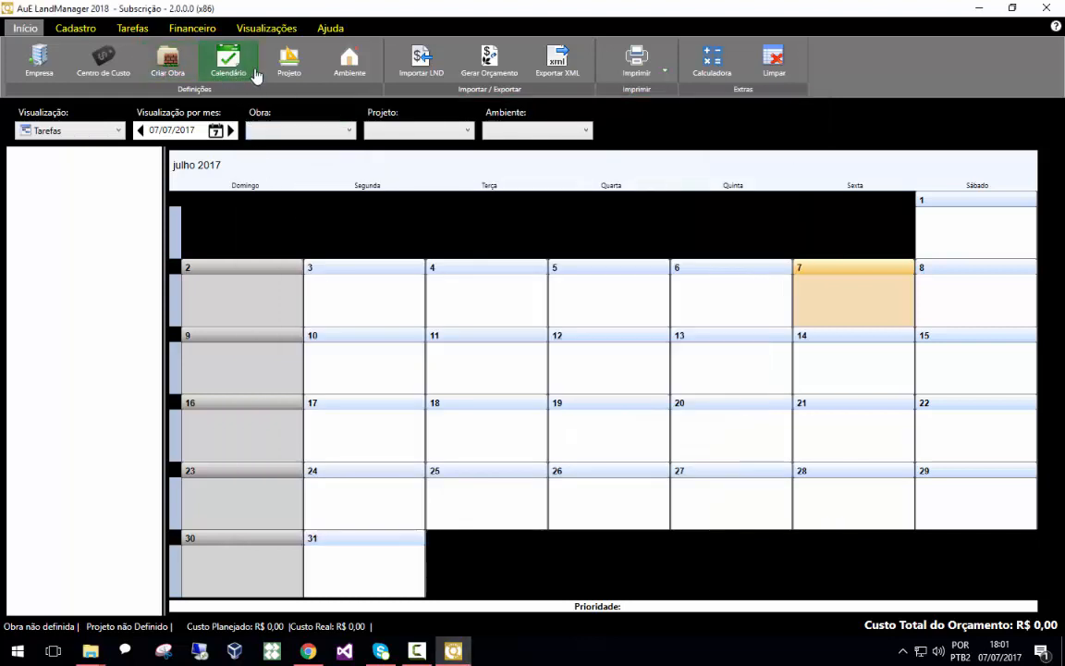
# Select Obra Teste as the construction site, Projeto Exemplo as the project and Ambiente Teste as the environment
pyautogui.click(328, 28)
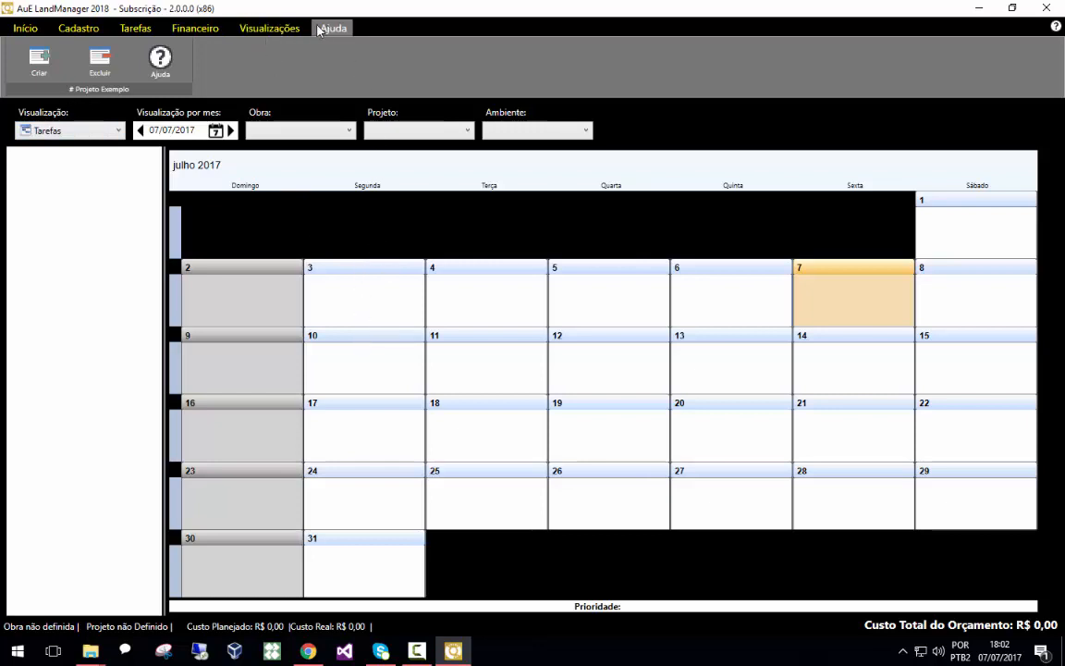
pyautogui.click(277, 28)
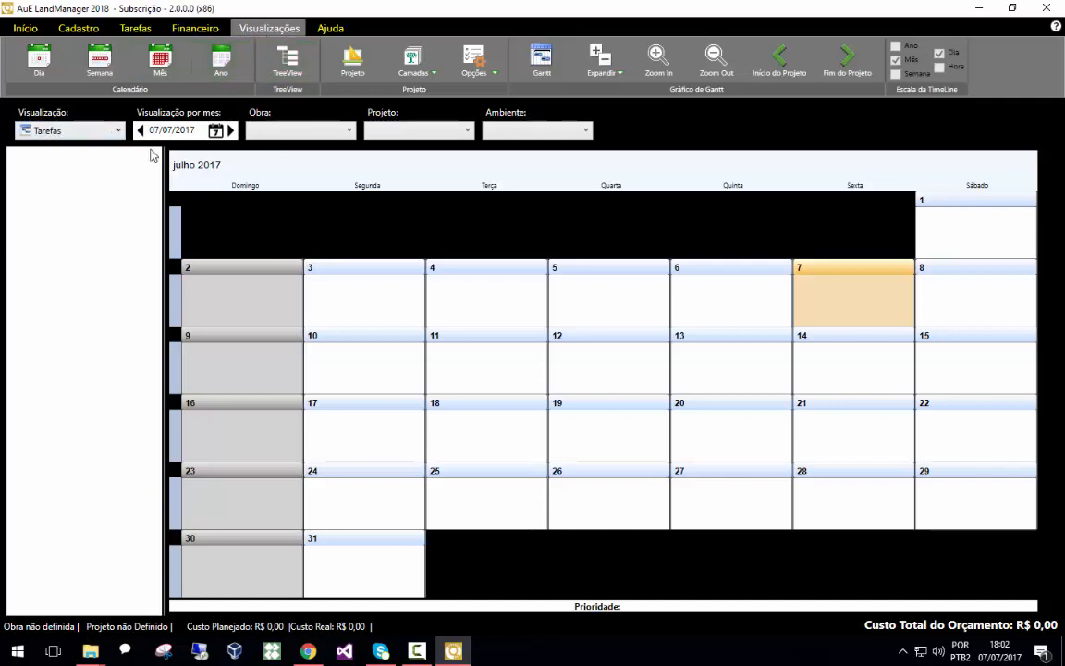
pyautogui.click(298, 131)
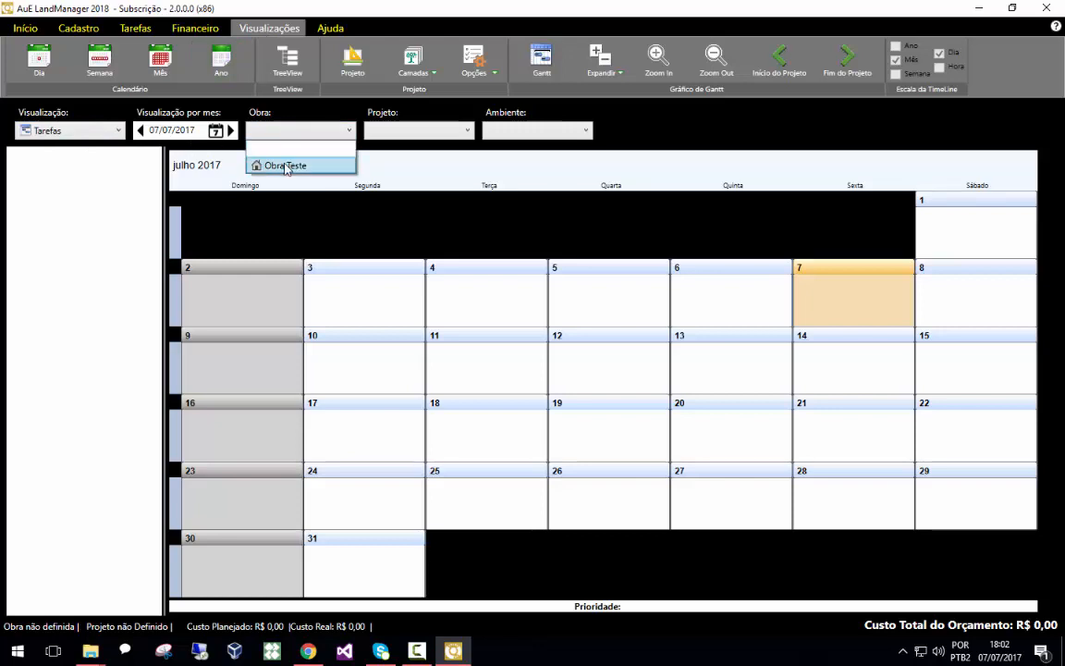
pyautogui.click(285, 166)
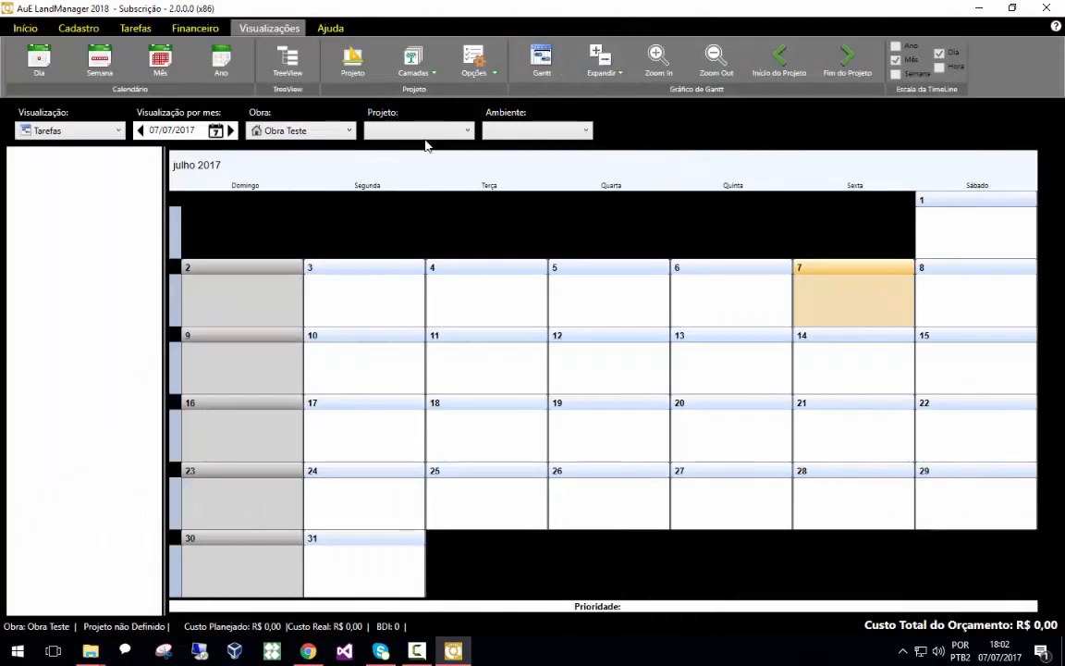
pyautogui.click(421, 131)
pyautogui.click(416, 159)
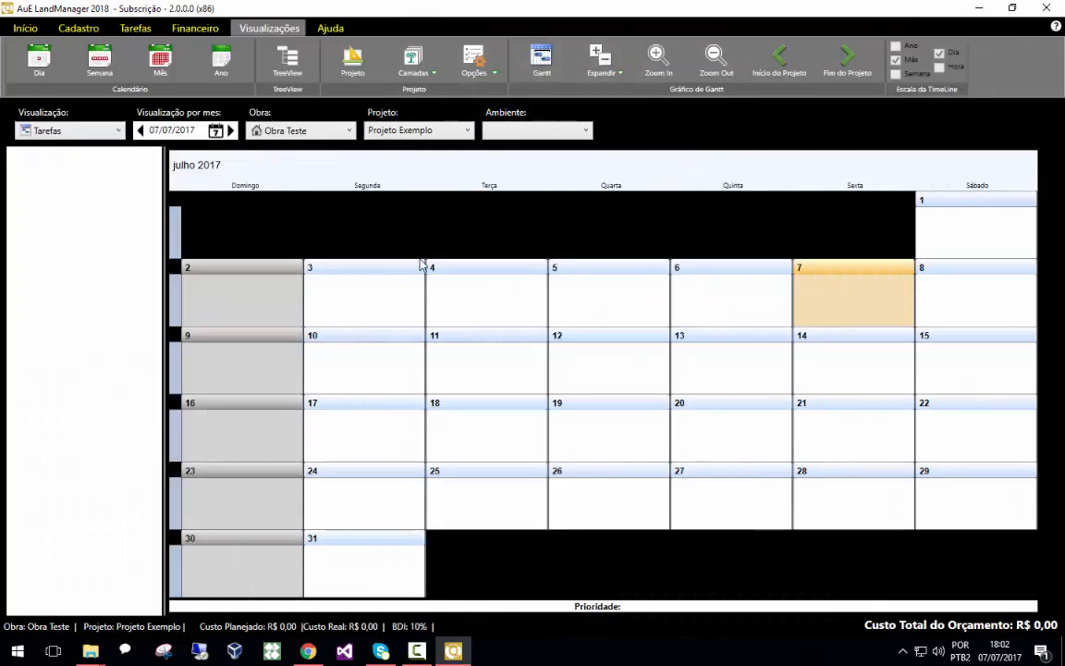
pyautogui.click(525, 130)
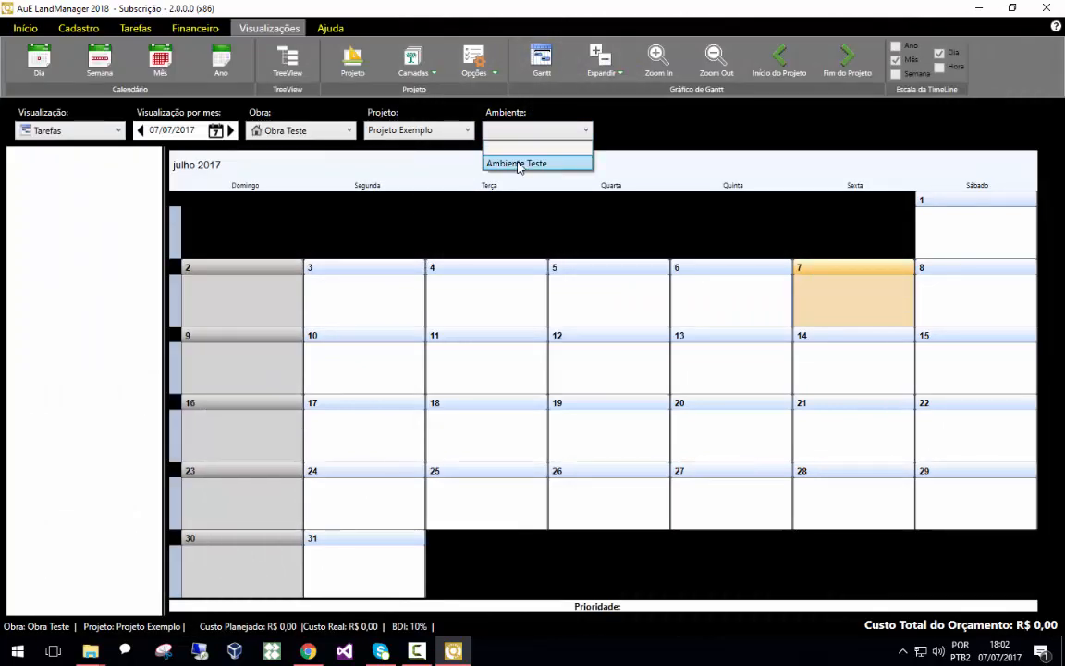
pyautogui.click(518, 164)
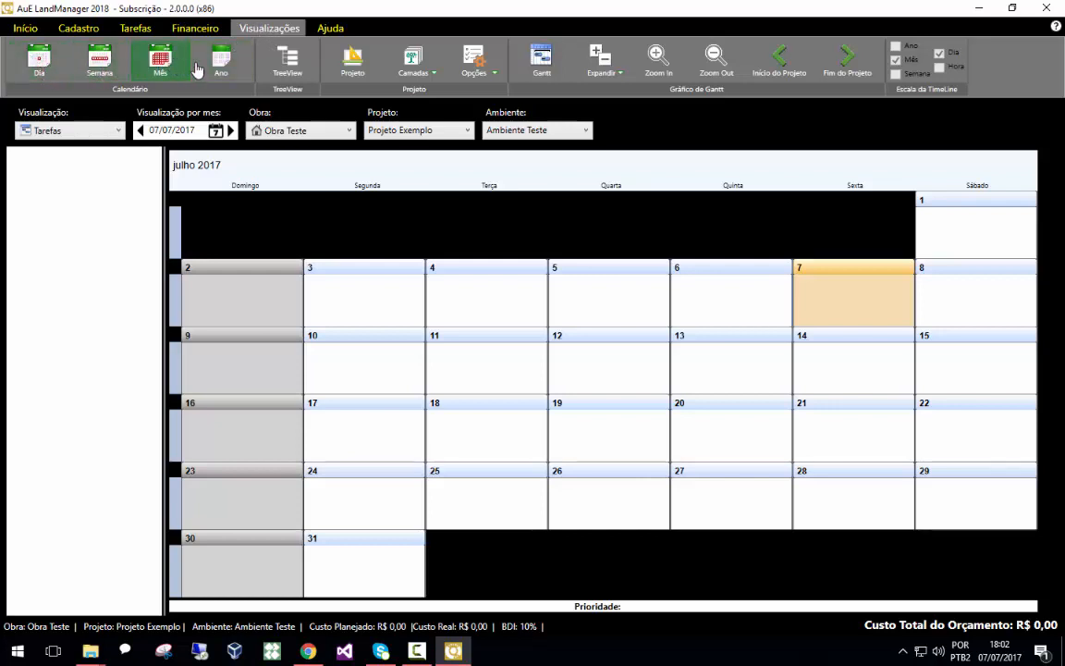
# Open the project's plan view, fit it to the window and switch the display mode to Fotomontagem
pyautogui.click(354, 70)
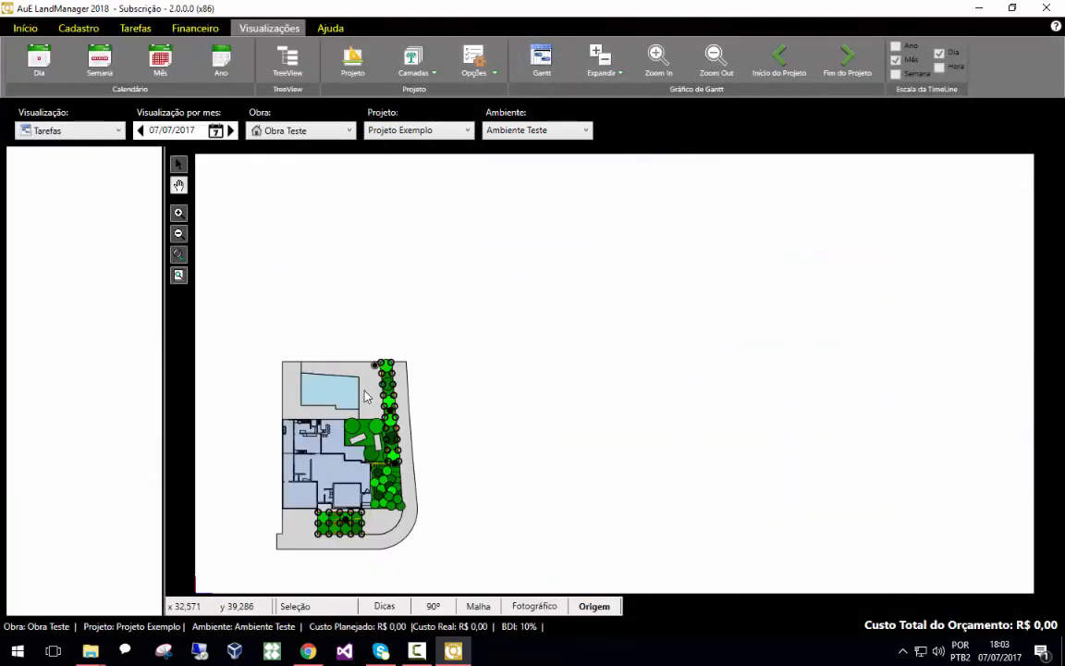
pyautogui.click(178, 274)
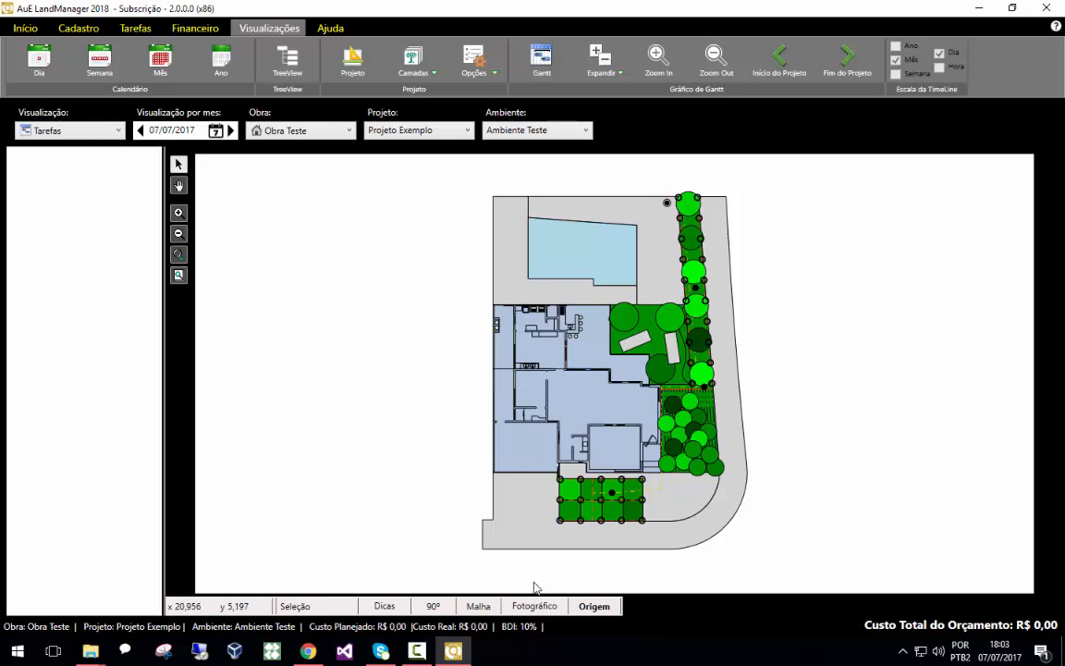
pyautogui.click(521, 608)
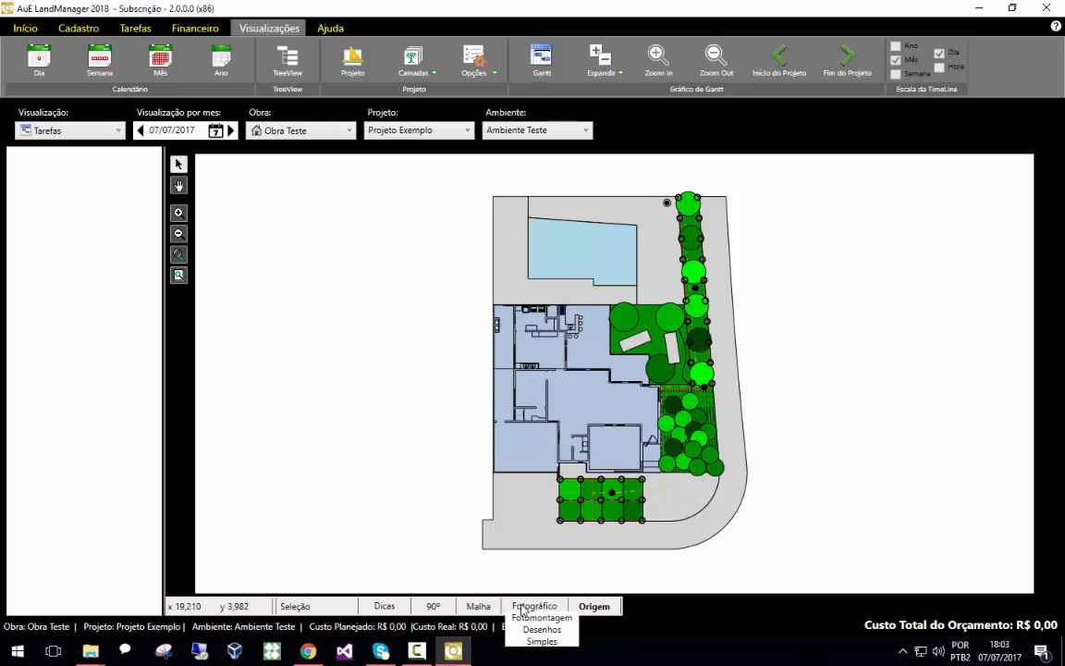
pyautogui.click(529, 616)
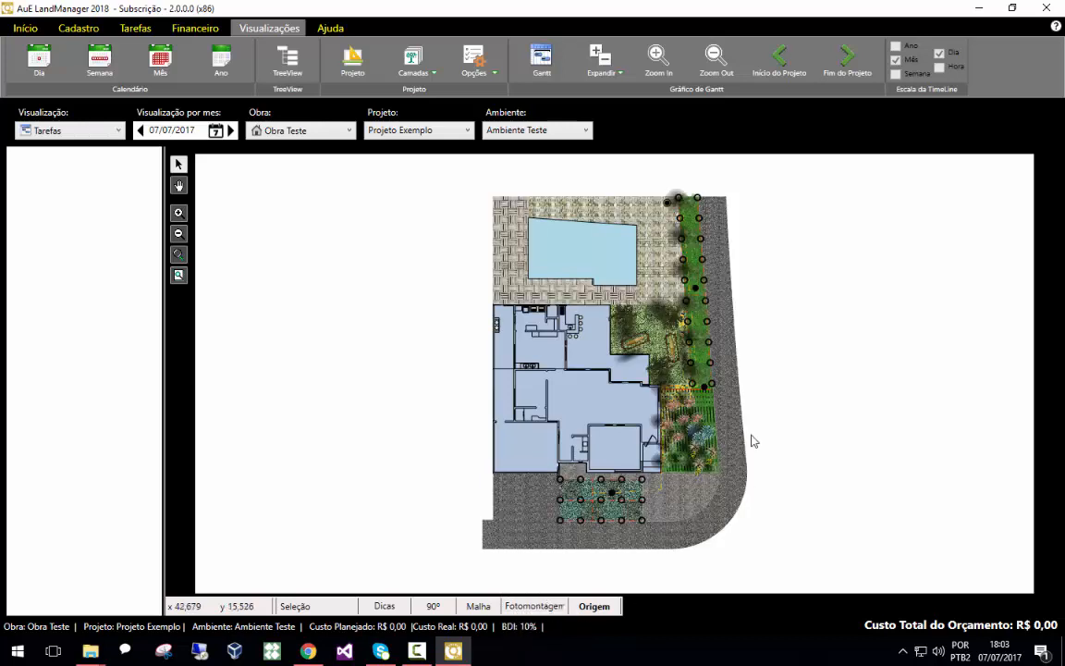
# Zoom into the garden and open the information sheet of a palm to read its botanical details
pyautogui.scroll(3, 626, 515)
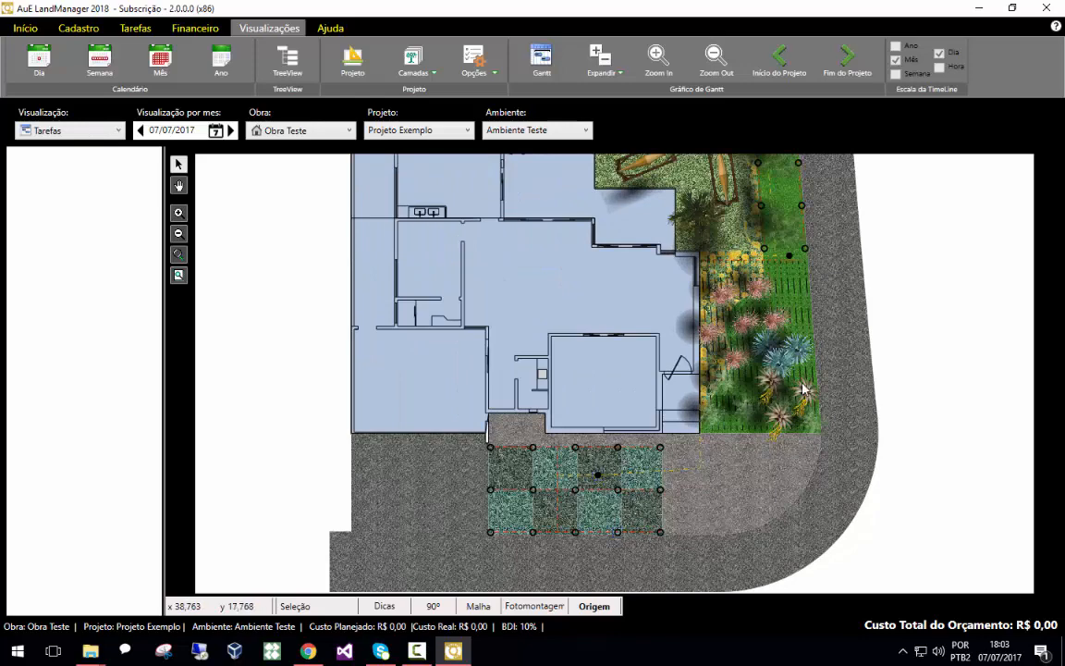
pyautogui.scroll(2, 814, 342)
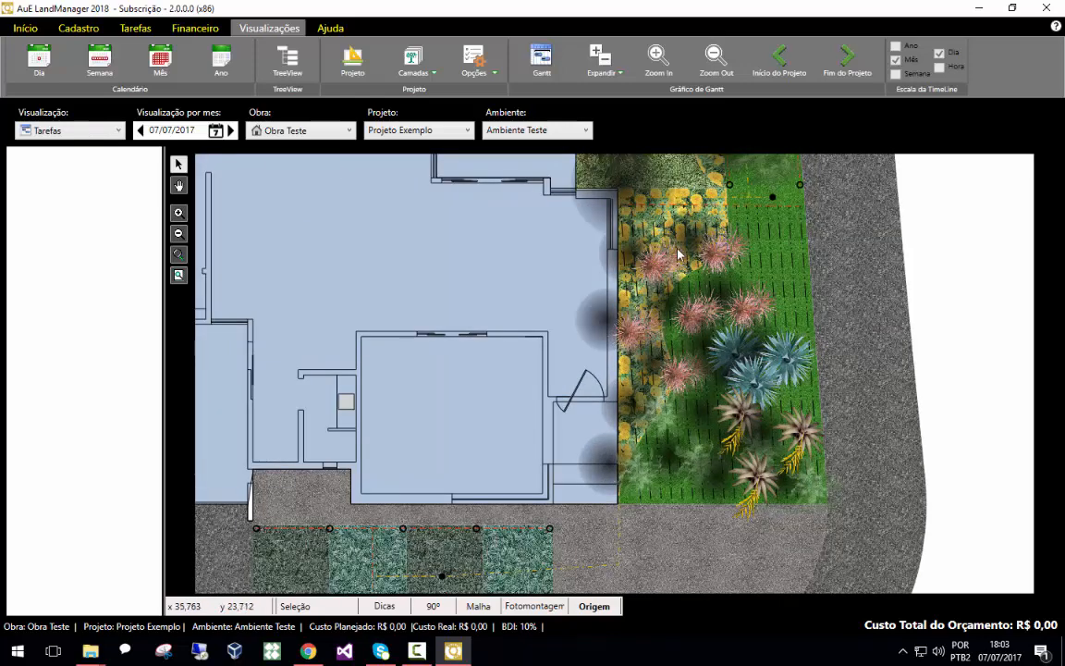
pyautogui.scroll(-3, 784, 504)
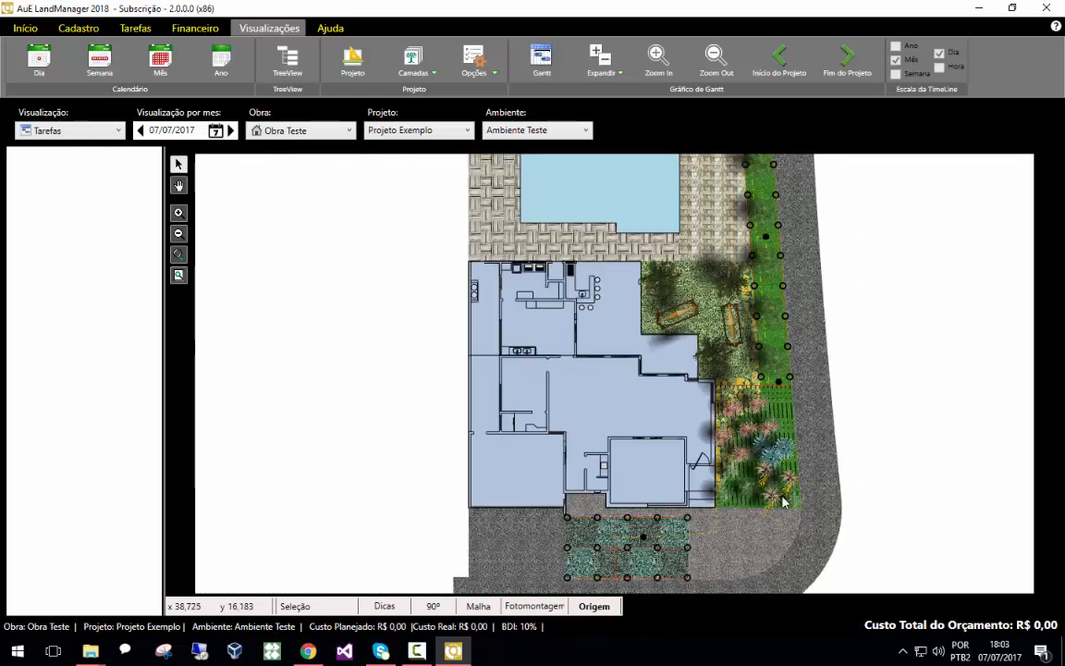
pyautogui.scroll(1, 754, 287)
pyautogui.click(713, 280)
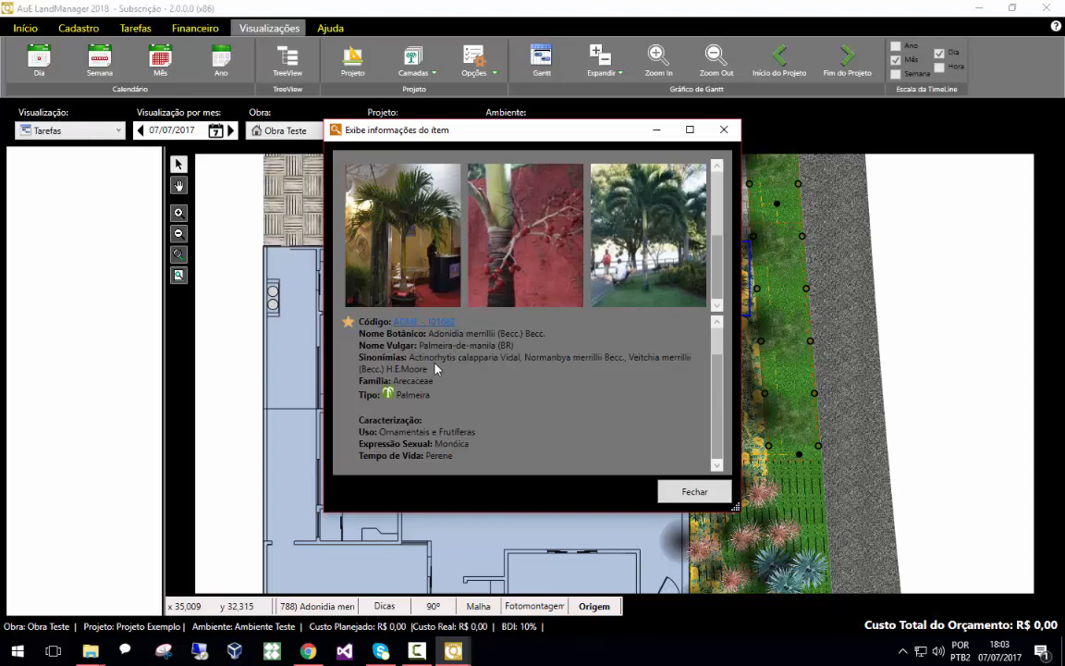
pyautogui.scroll(-2, 441, 396)
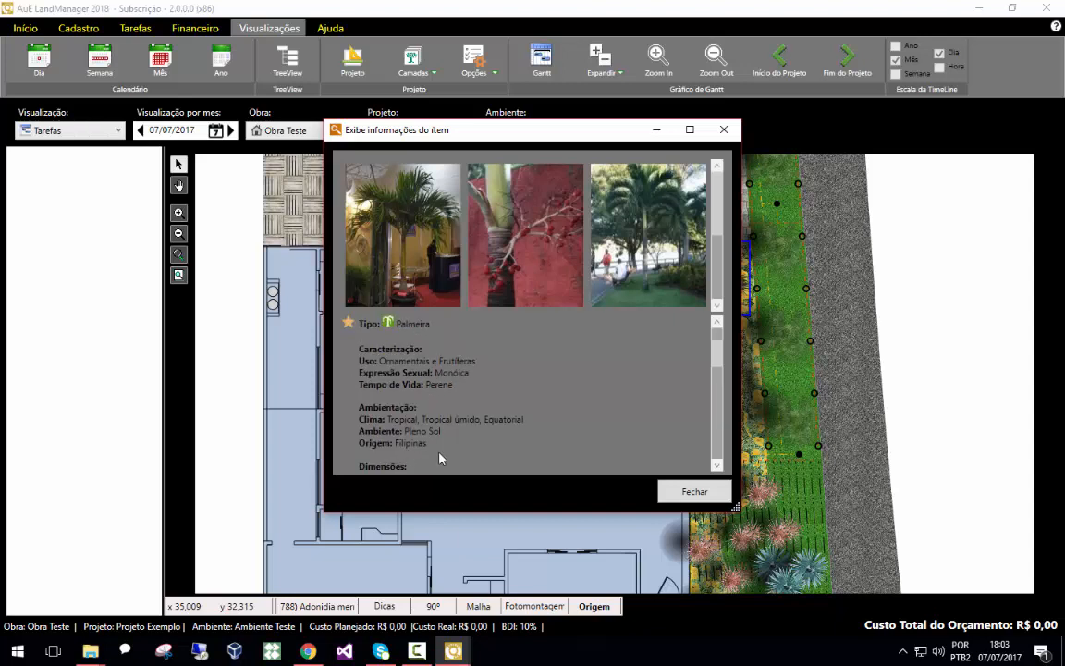
pyautogui.scroll(2, 457, 434)
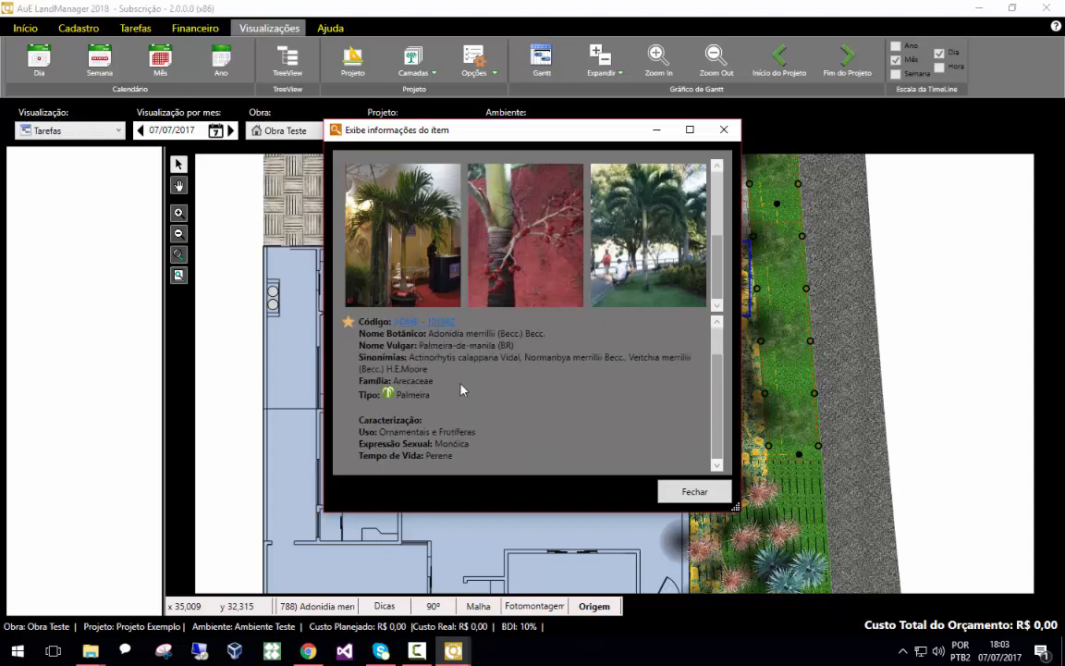
pyautogui.click(724, 130)
# Try to change the plan's display mode, dismissing the dialog that opens, and zoom back out
pyautogui.scroll(-2, 453, 383)
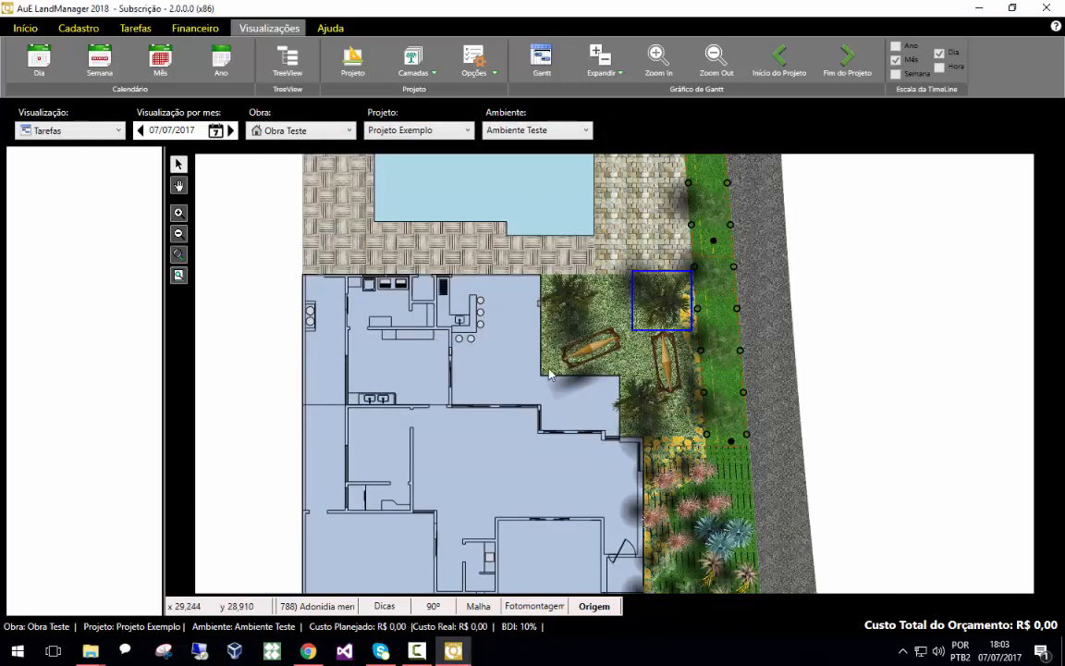
pyautogui.click(534, 606)
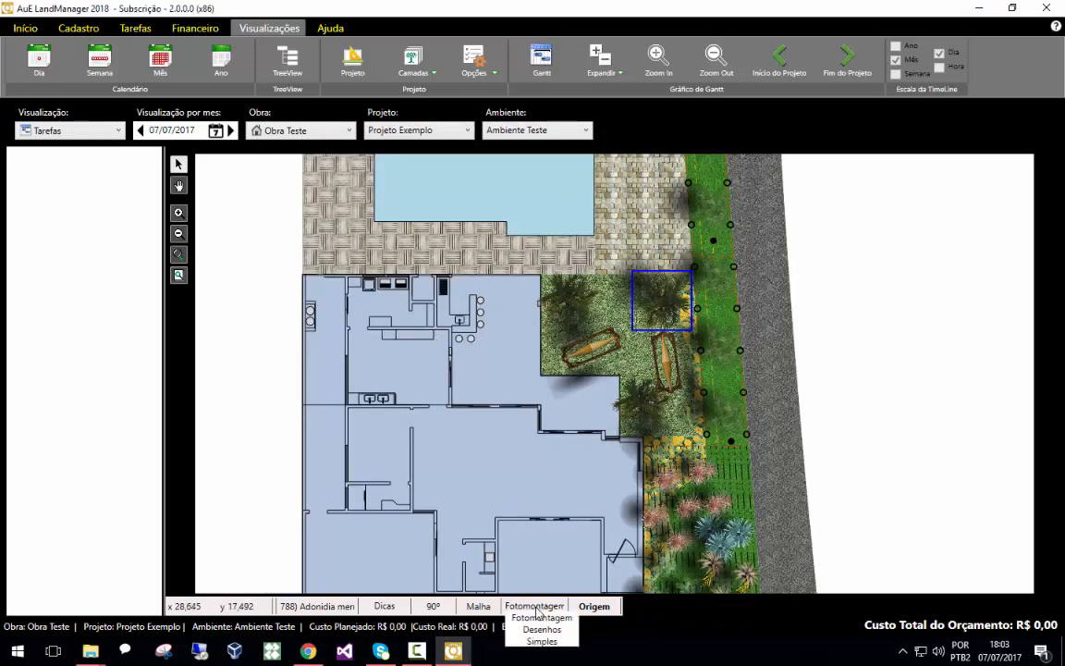
pyautogui.click(818, 453)
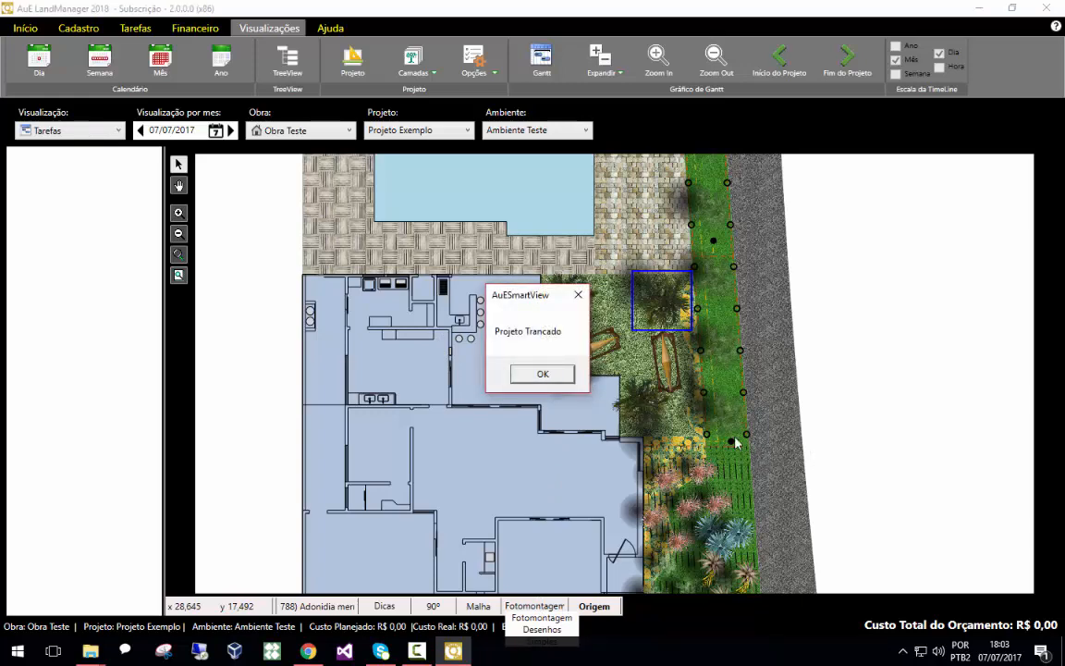
pyautogui.click(579, 295)
pyautogui.scroll(-1, 858, 404)
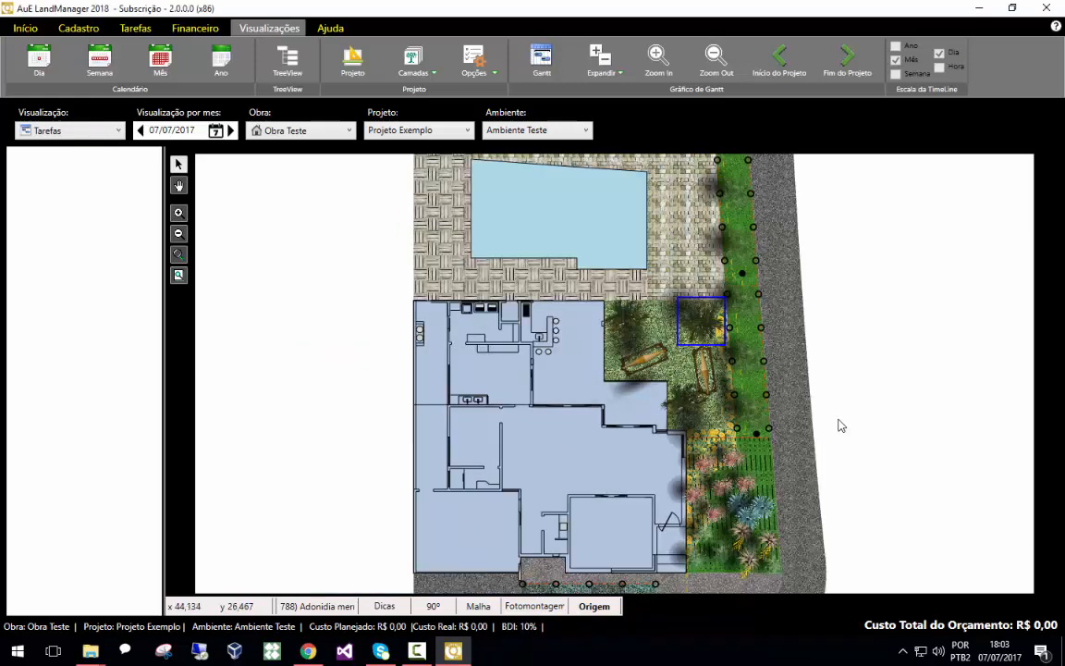
pyautogui.scroll(-1, 794, 452)
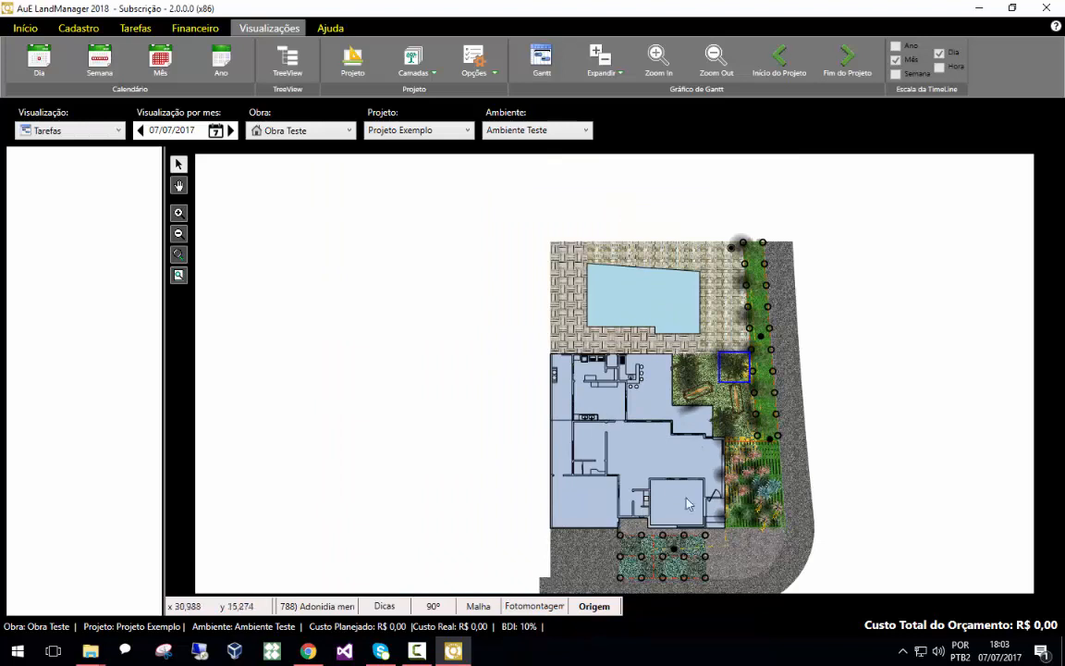
# Switch the plan's display mode to Desenhos and open, then close, the palm's information sheet
pyautogui.click(538, 605)
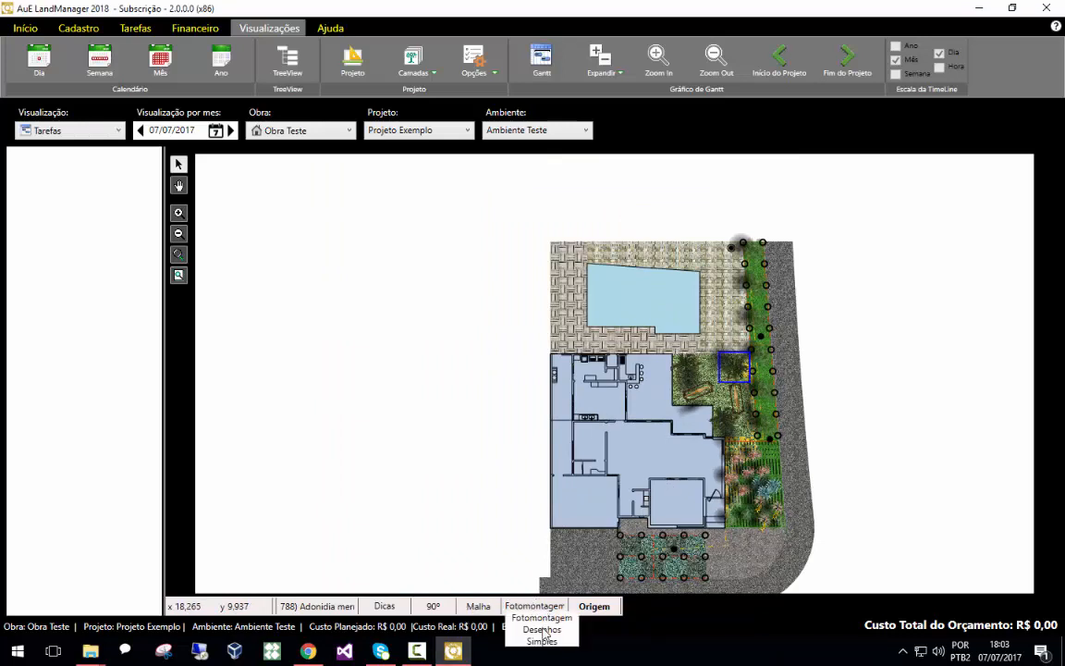
pyautogui.click(544, 629)
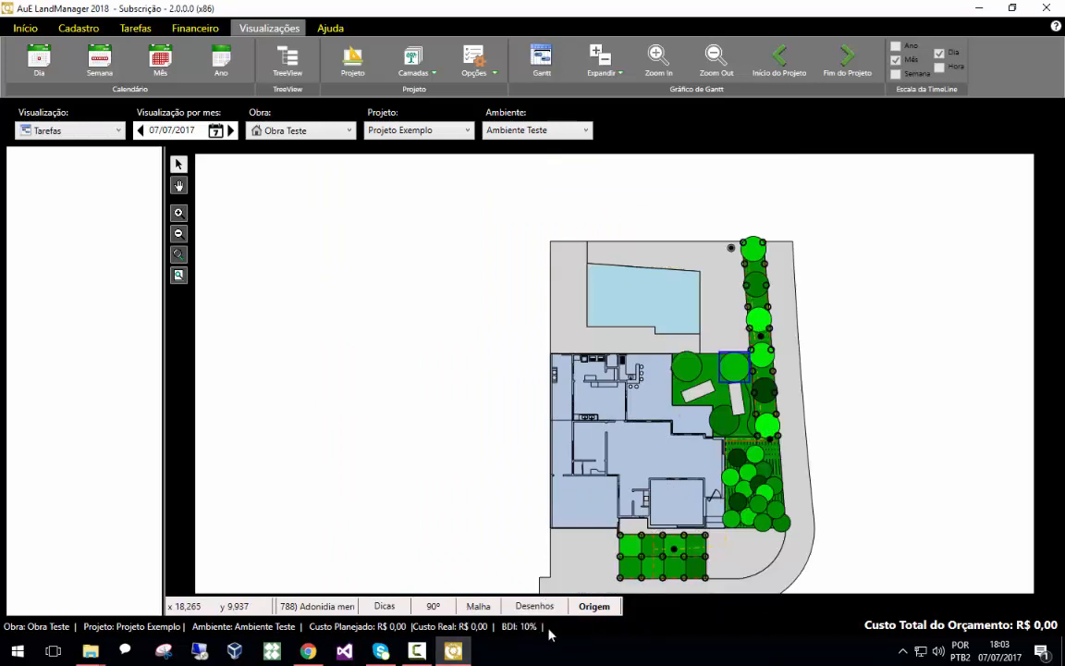
pyautogui.doubleClick(743, 372)
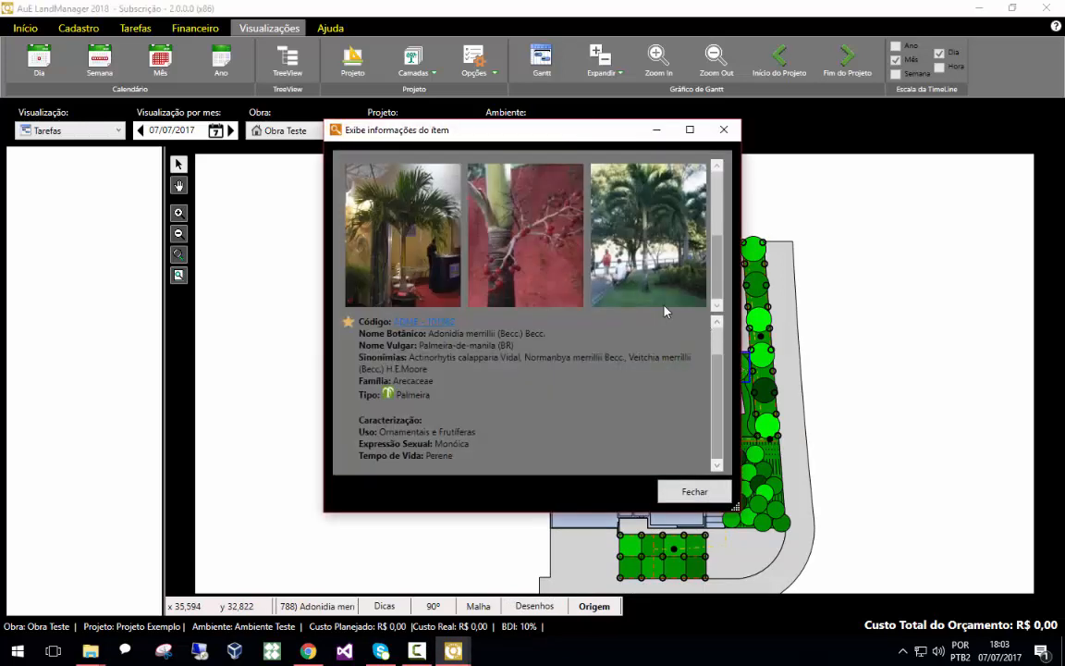
pyautogui.click(723, 129)
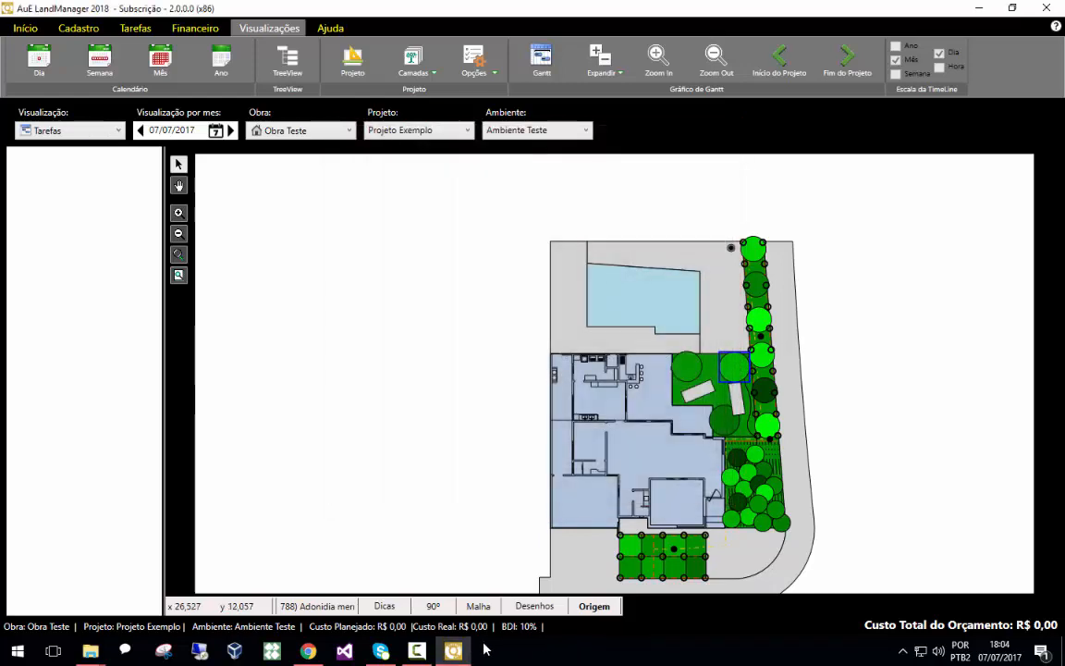
# Switch the display mode back to Fotomontagem and zoom into the garden area around the palm
pyautogui.click(540, 606)
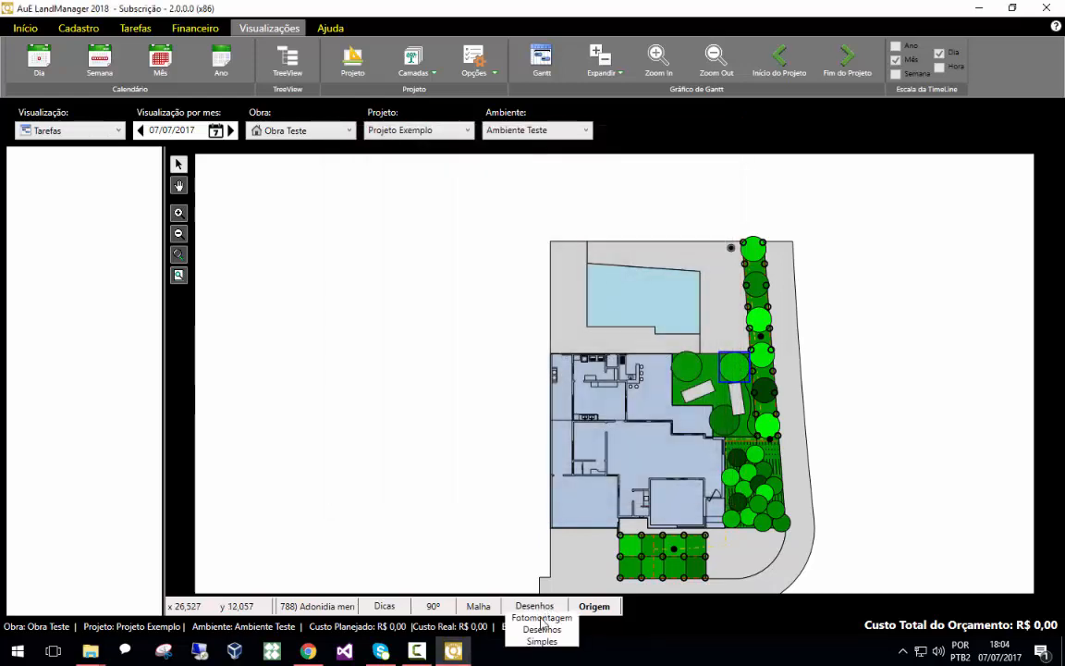
pyautogui.click(542, 619)
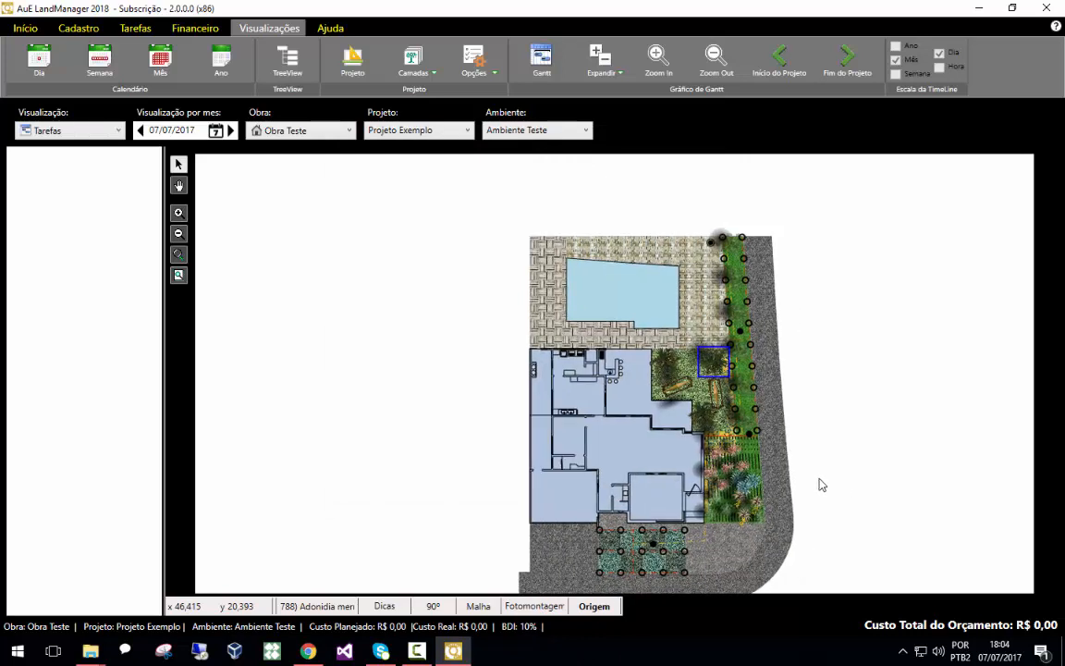
pyautogui.moveTo(819, 479); pyautogui.dragTo(796, 443)
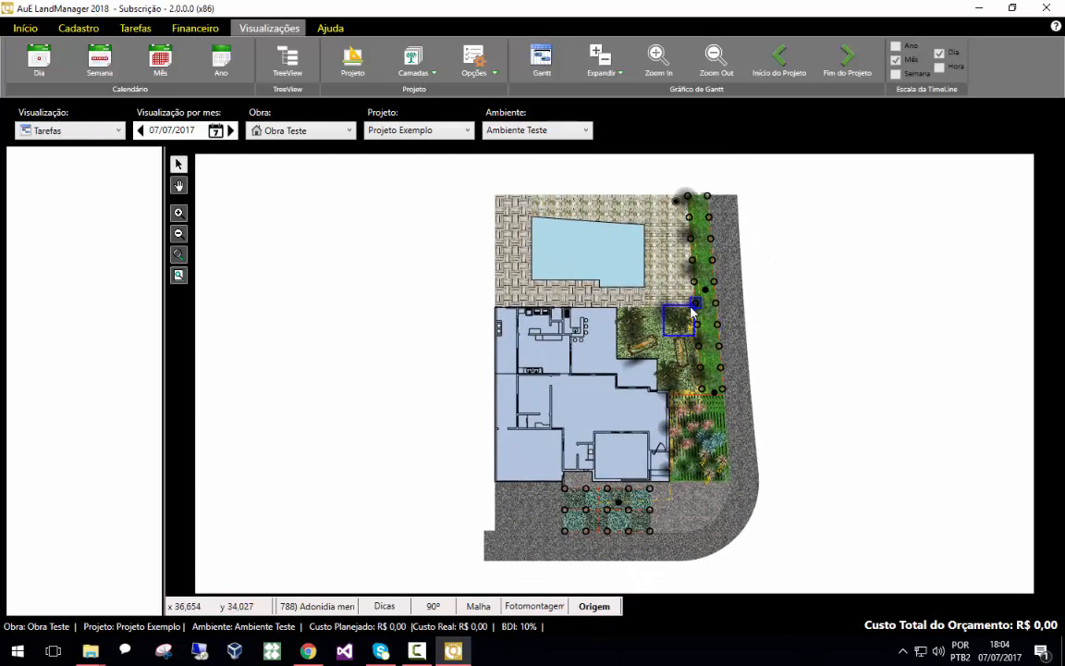
pyautogui.scroll(1, 657, 322)
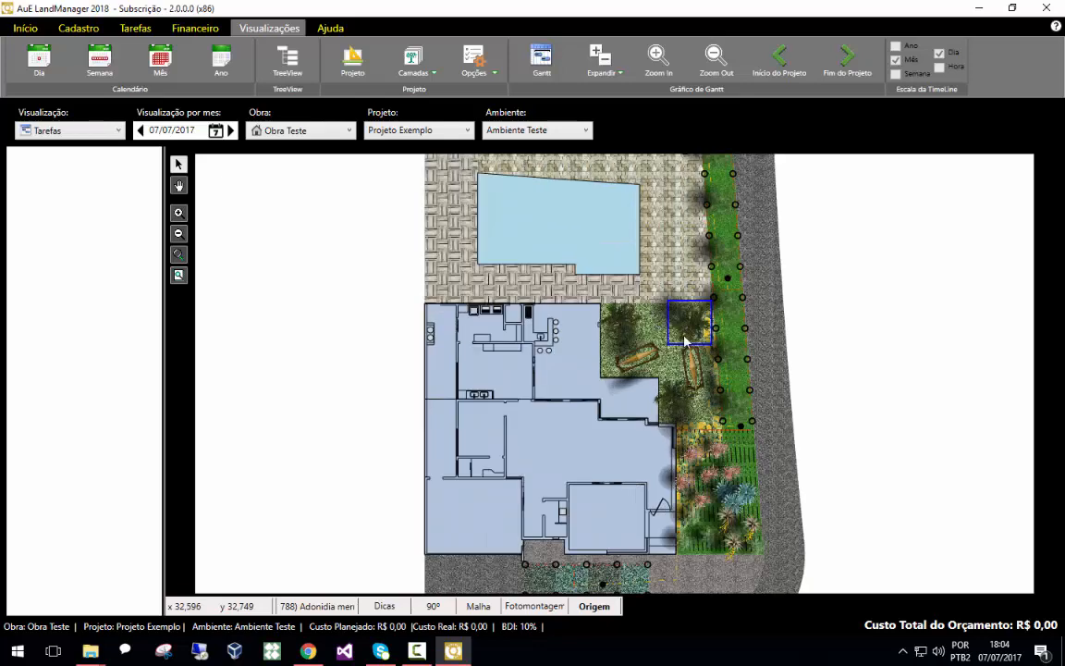
pyautogui.scroll(1, 709, 296)
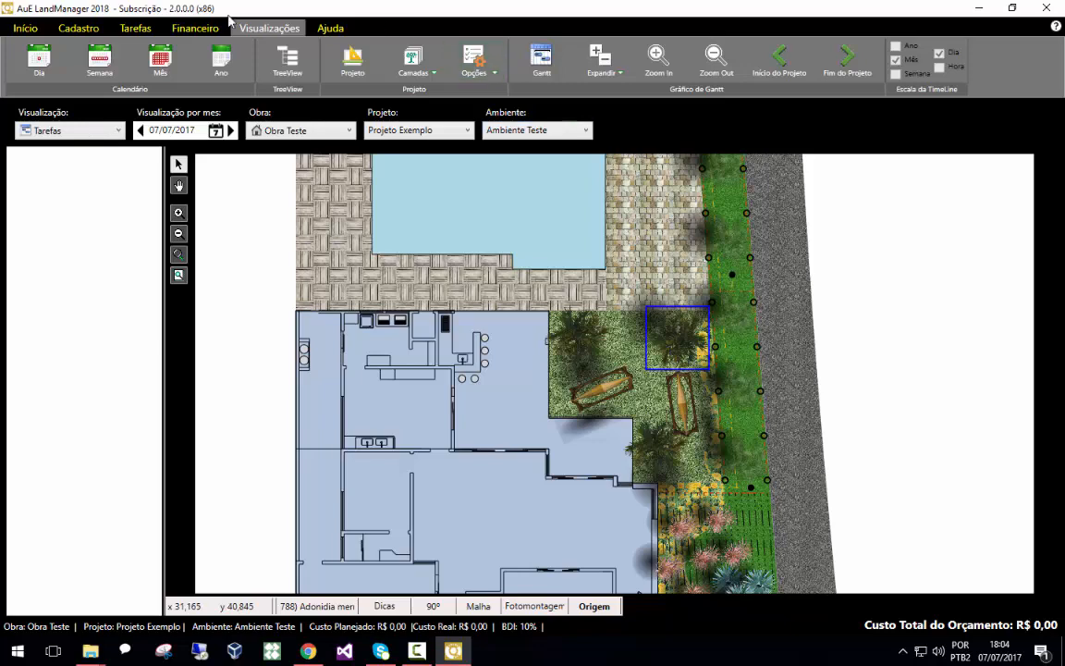
# Start a new task and name it Plantio de palmeira
pyautogui.click(137, 31)
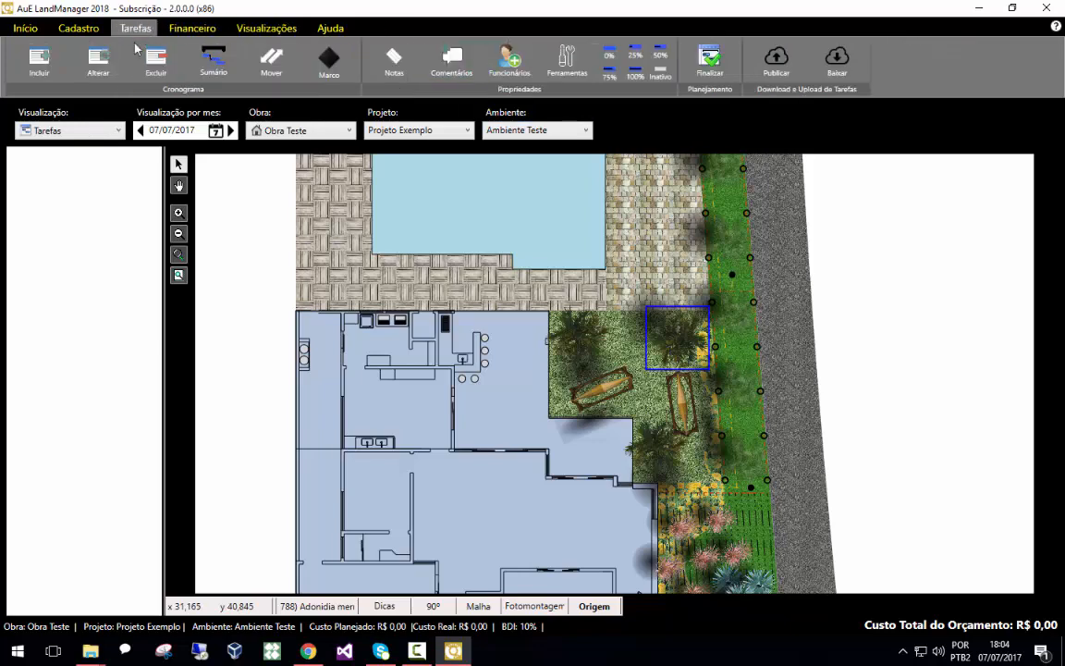
pyautogui.click(41, 58)
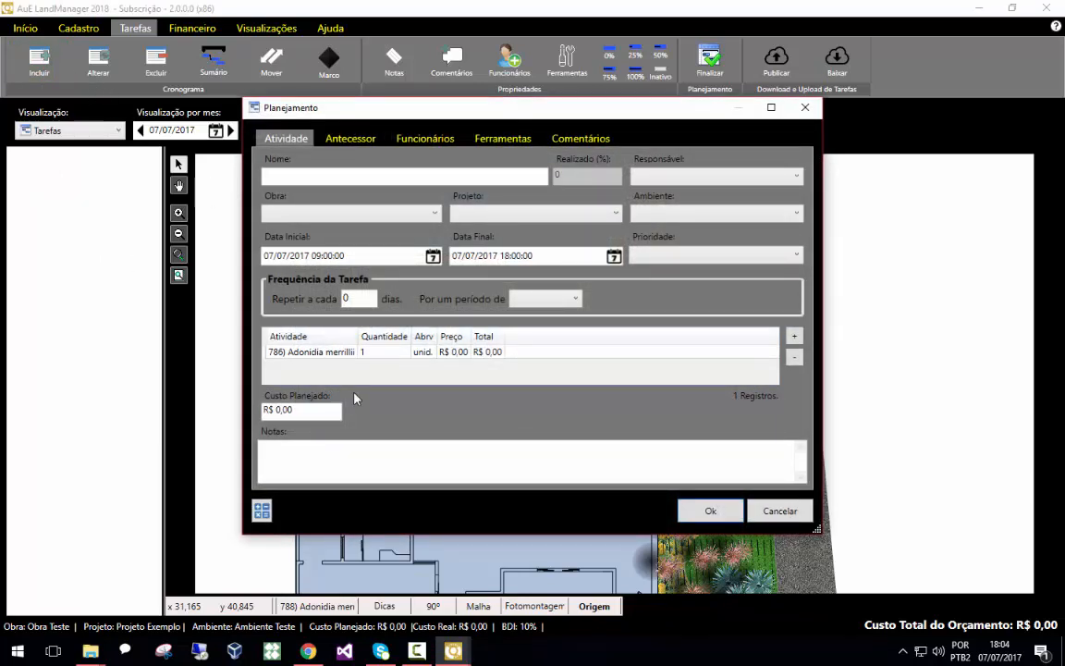
pyautogui.click(299, 173)
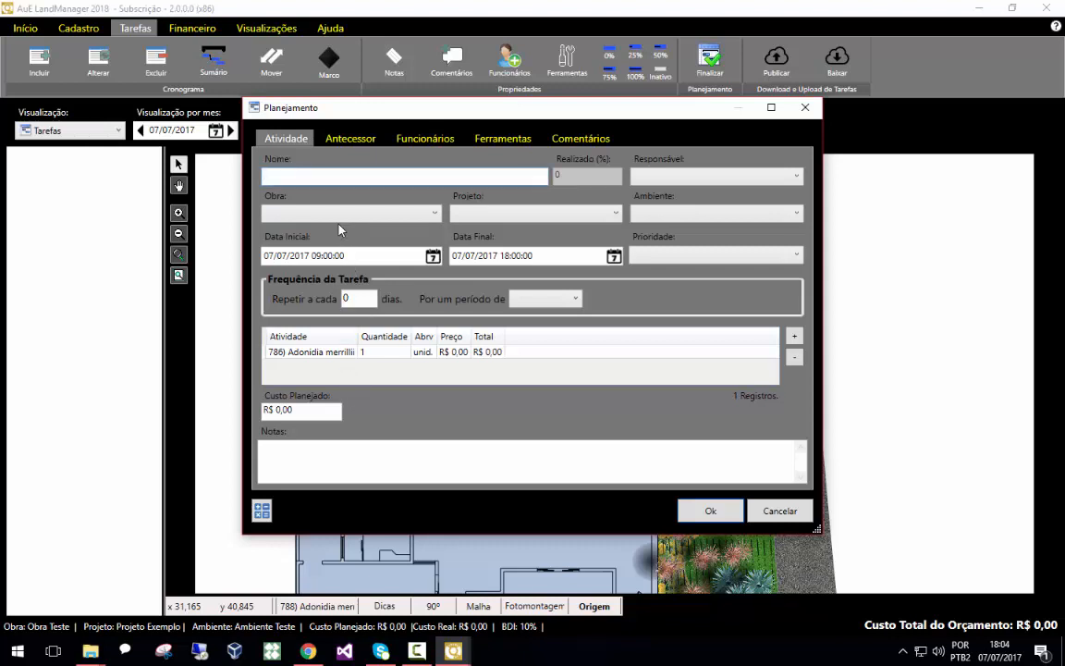
pyautogui.write('Plantio de palmeira')
# Set the task's site to Obra Teste and its environment to Ambiente Teste
pyautogui.click(366, 215)
pyautogui.click(308, 245)
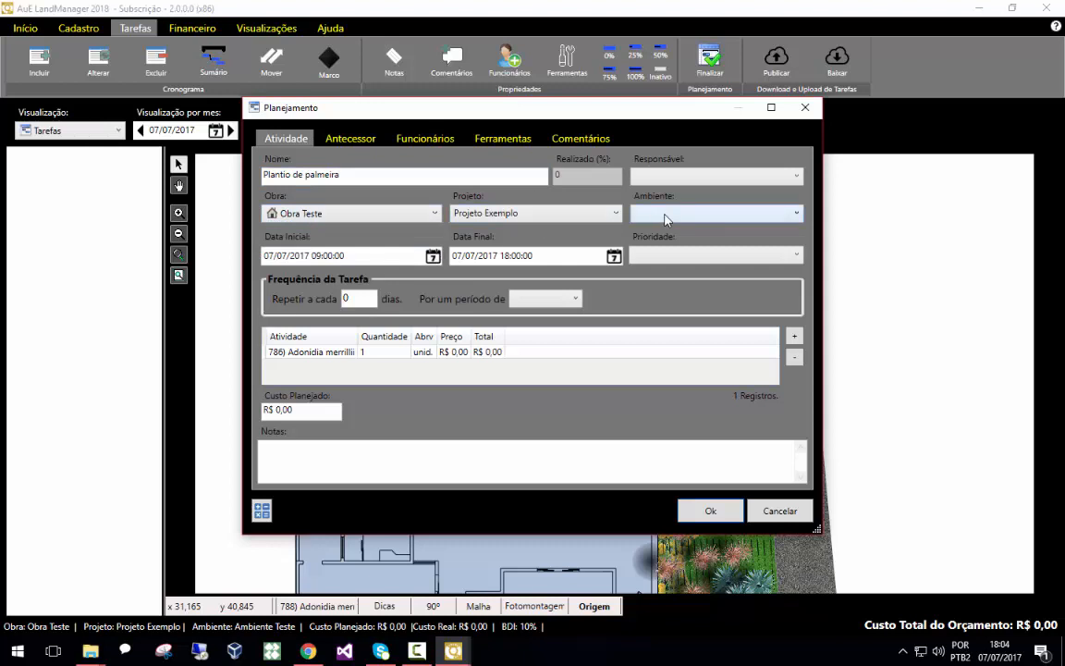
pyautogui.click(665, 219)
pyautogui.click(663, 244)
# Set the task's end date to 28/07/2017 17:00 and its priority to Normal
pyautogui.click(614, 256)
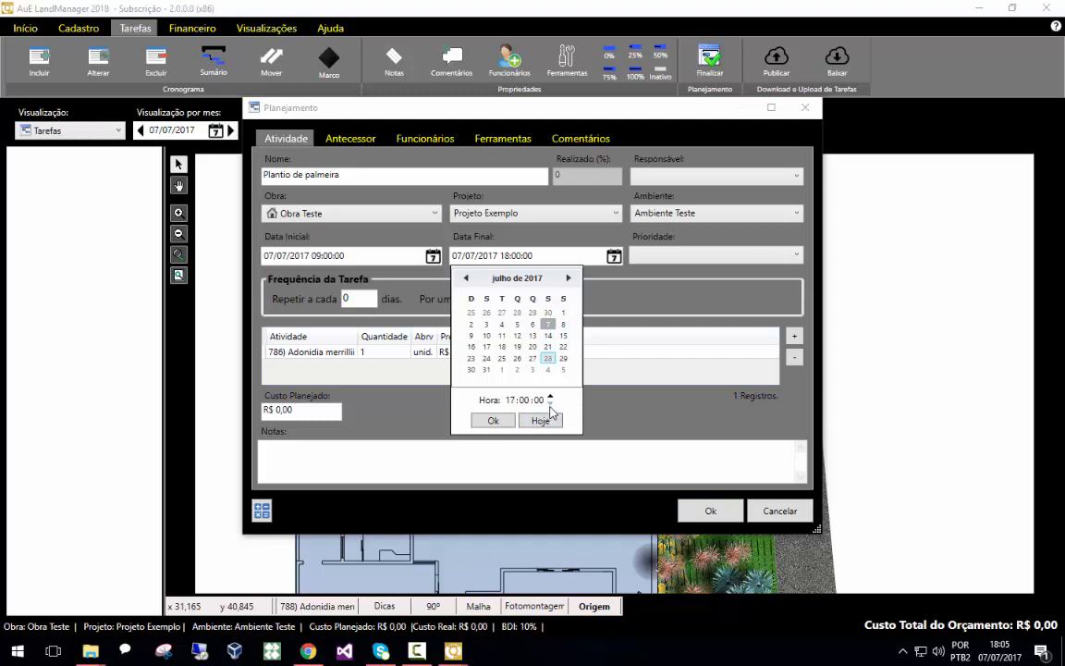
pyautogui.click(492, 420)
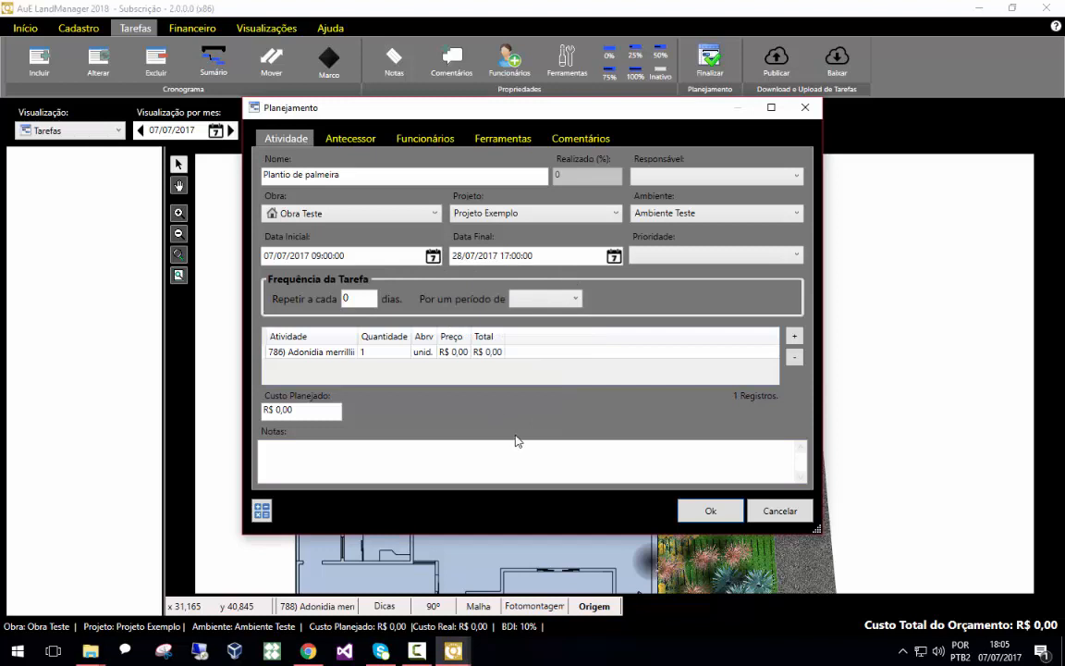
pyautogui.click(680, 255)
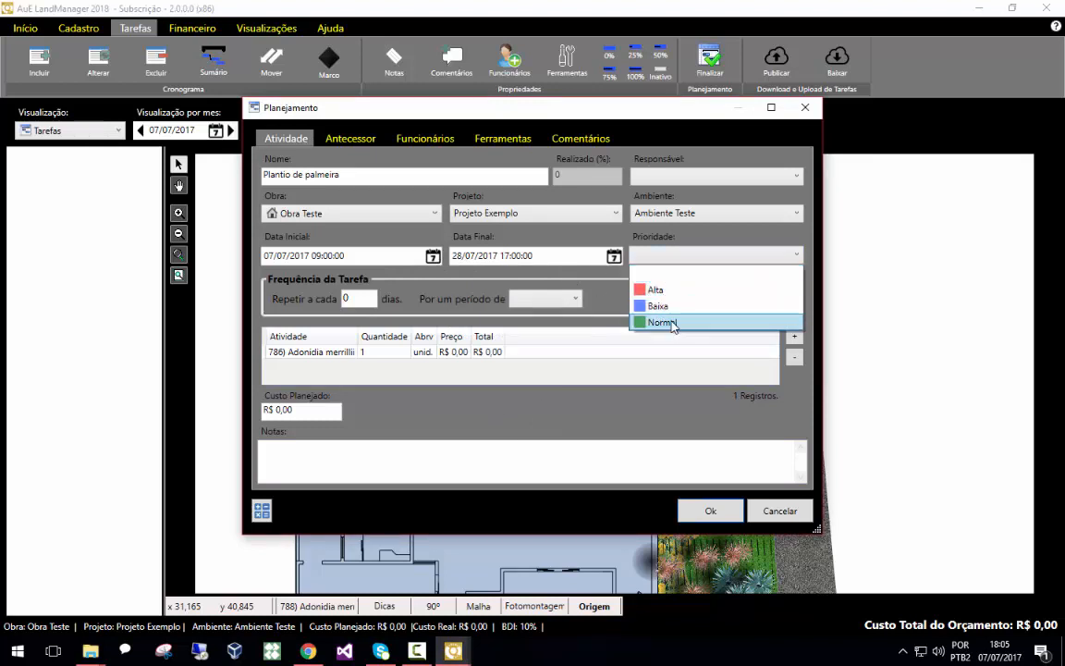
pyautogui.click(674, 322)
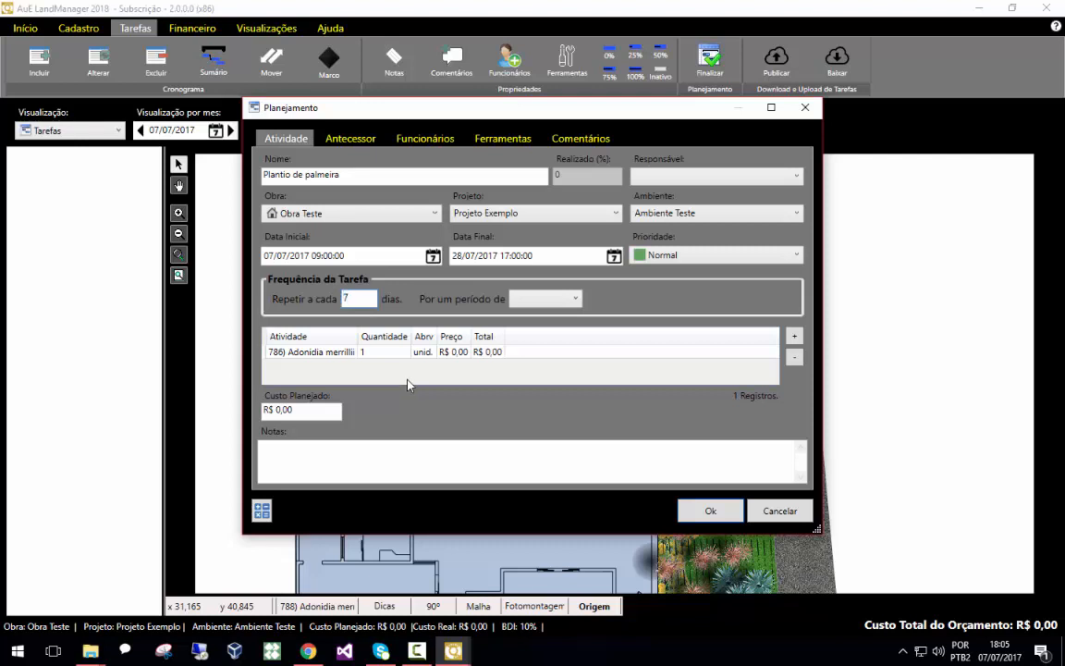
# Make the task repeat every 7 days for a period of 1 Mês
pyautogui.click(546, 298)
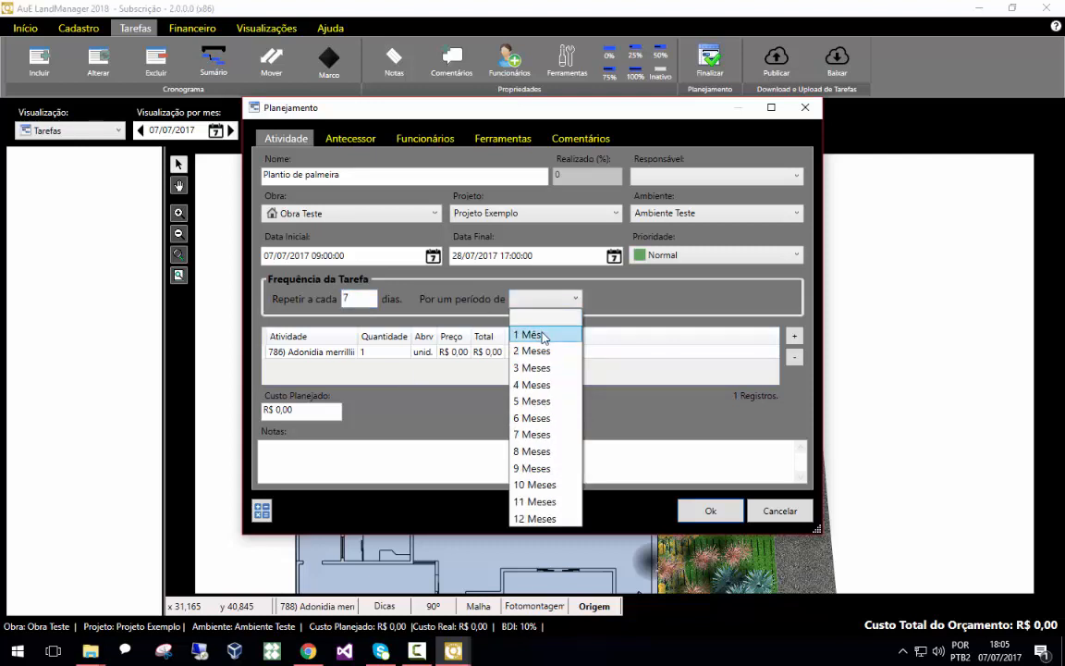
pyautogui.click(543, 334)
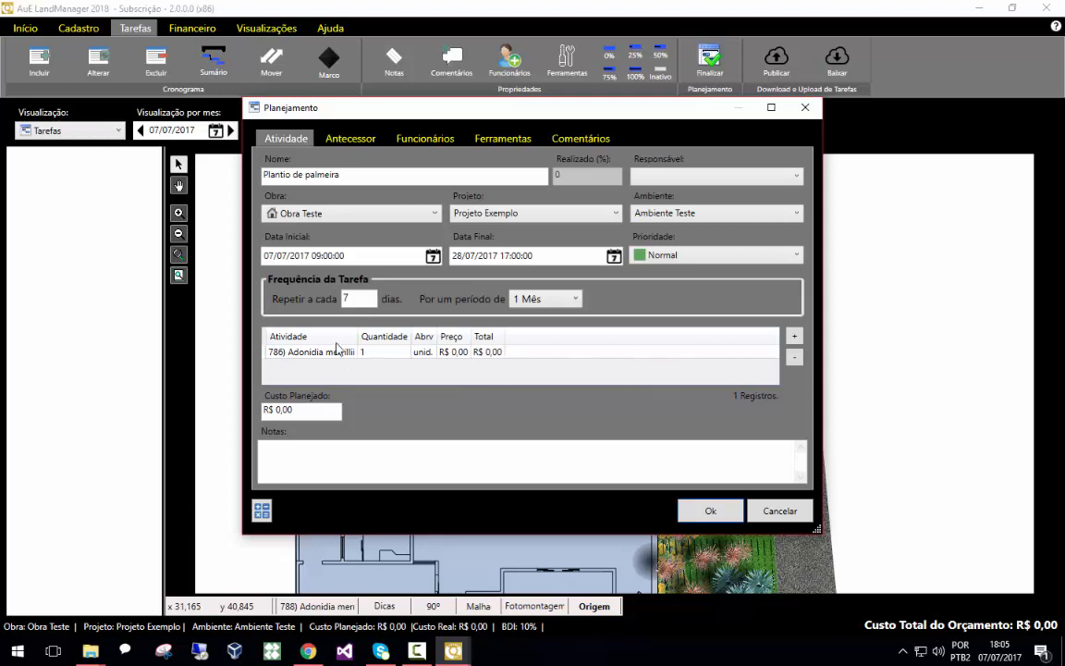
# Open the activity picker for the task and browse the activity list and the composition register
pyautogui.click(795, 337)
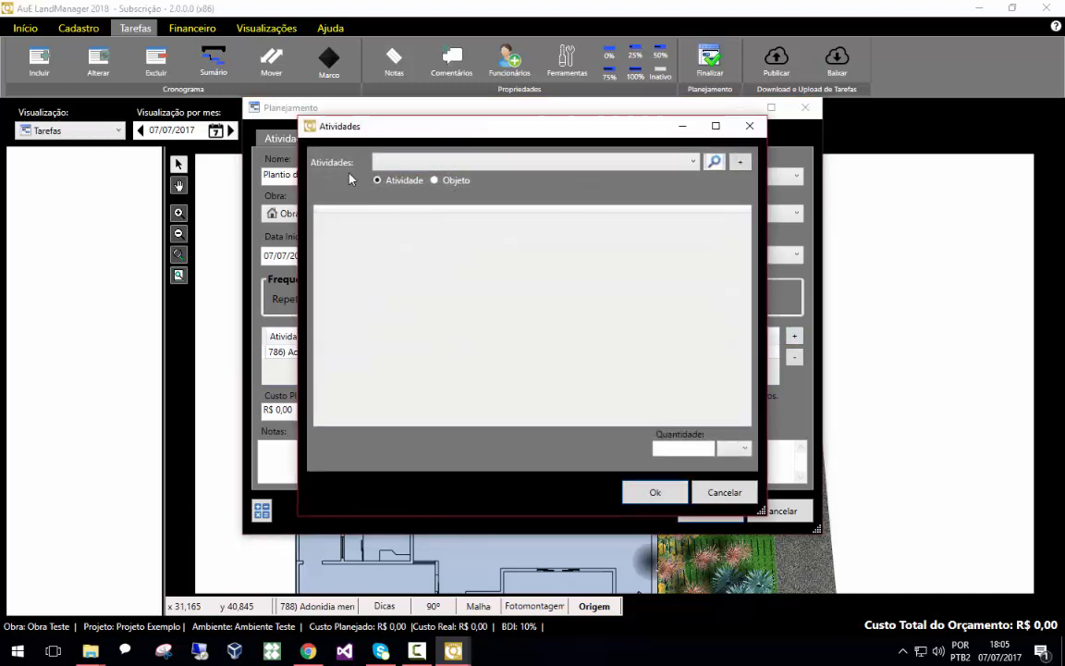
pyautogui.click(693, 162)
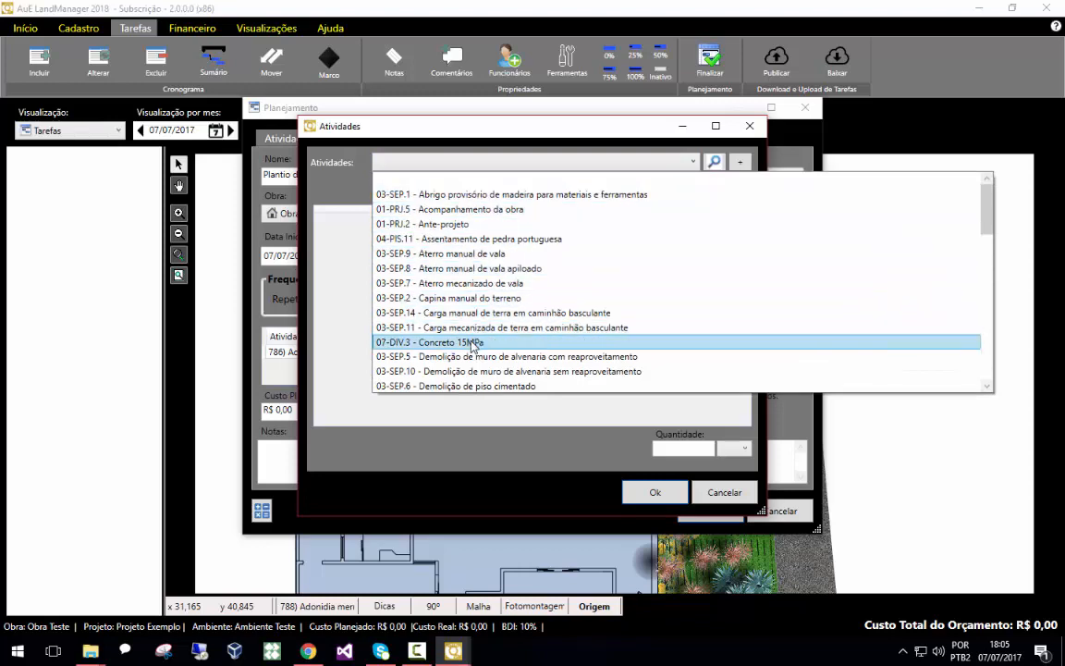
pyautogui.scroll(-1, 474, 344)
pyautogui.scroll(-5, 475, 361)
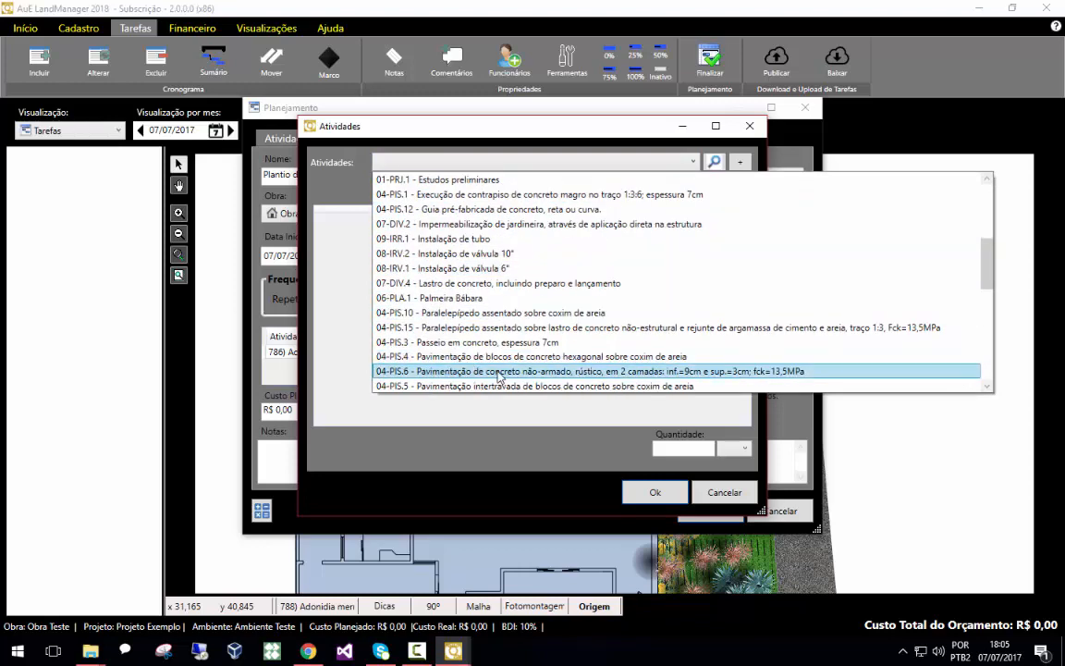
pyautogui.scroll(-3, 583, 374)
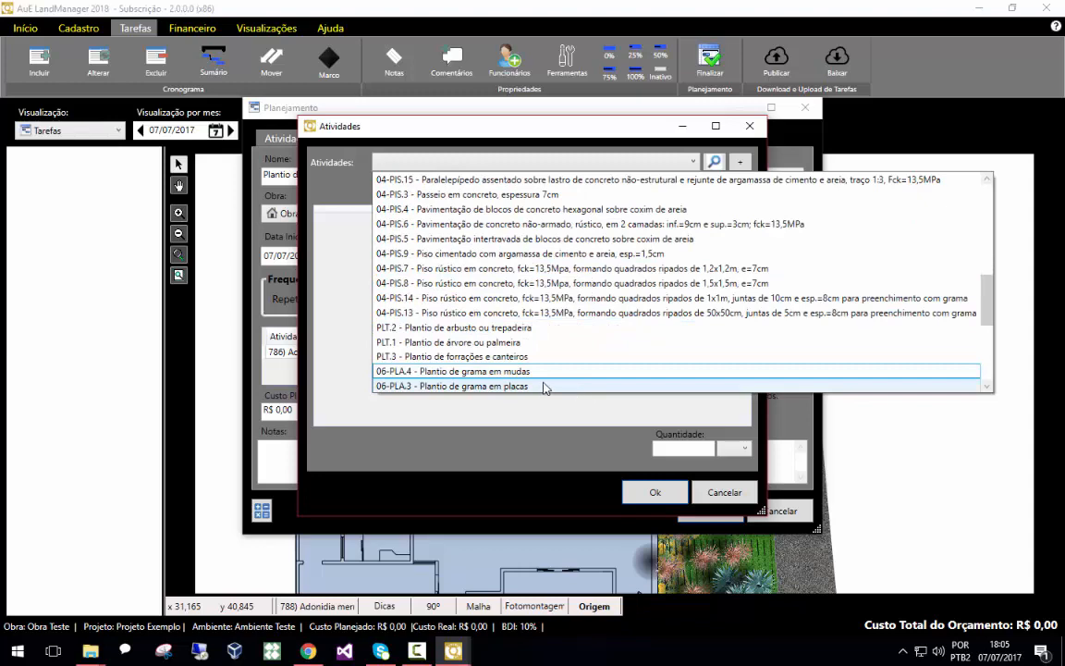
pyautogui.click(523, 407)
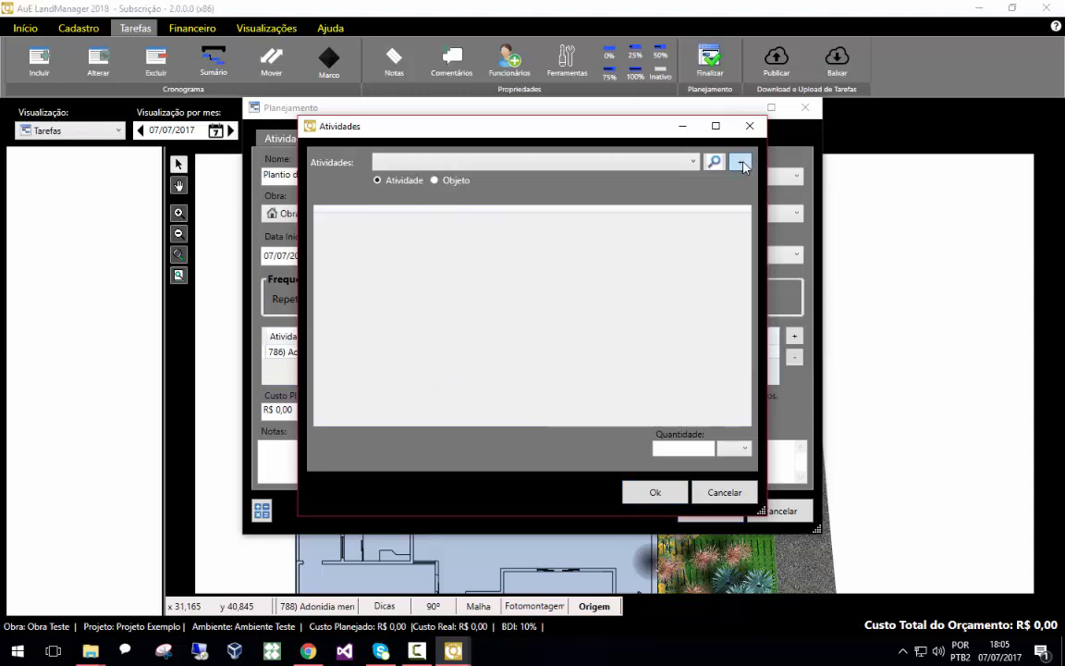
pyautogui.click(739, 162)
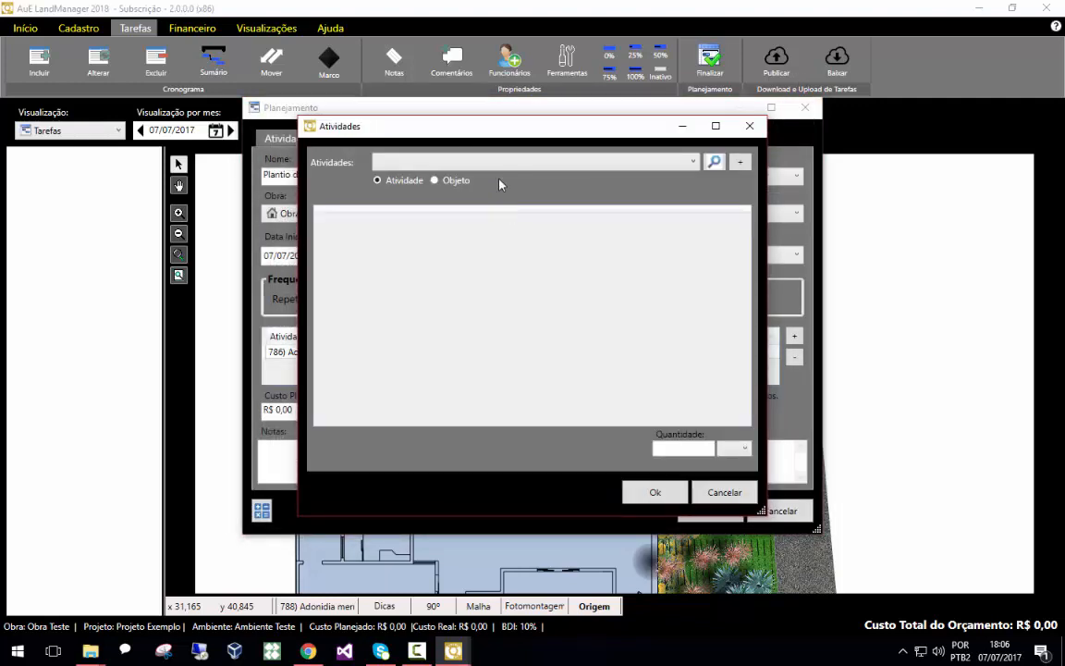
pyautogui.click(478, 164)
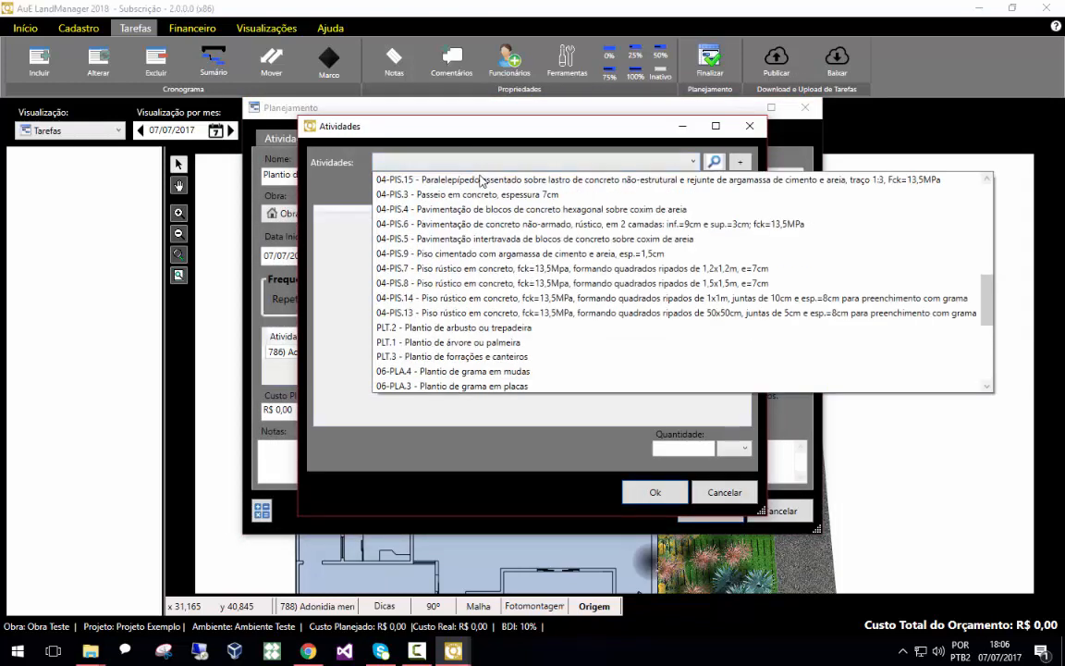
# Add the activity PLT.1 - Plantio de árvore ou palmeira with quantity 3 to the task
pyautogui.click(466, 344)
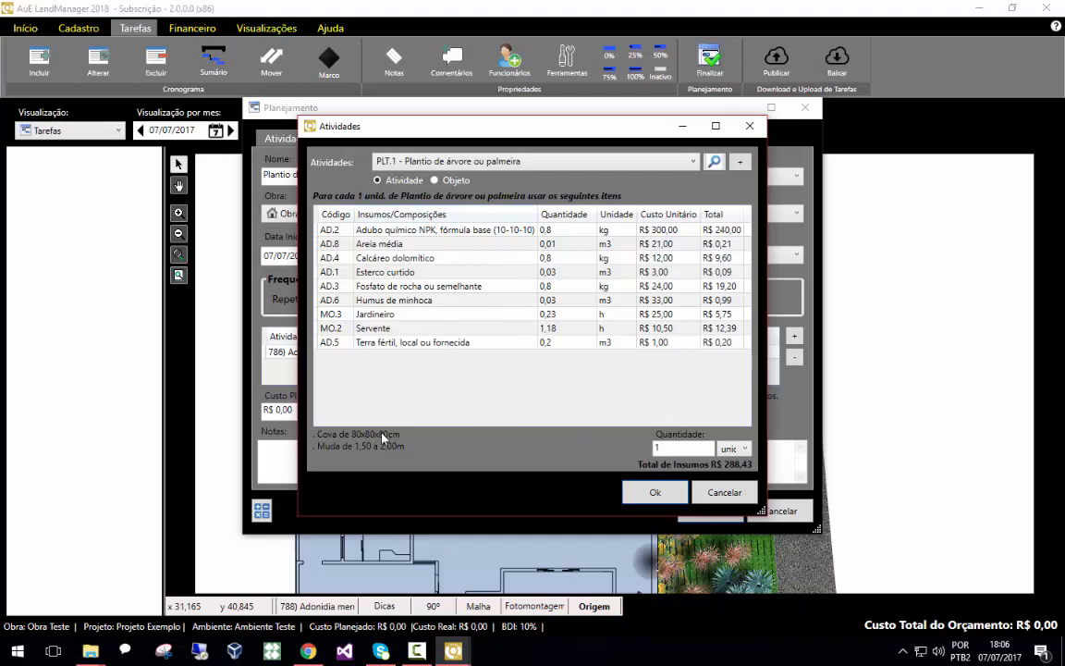
pyautogui.moveTo(690, 446); pyautogui.dragTo(655, 450)
pyautogui.click(645, 491)
pyautogui.click(650, 493)
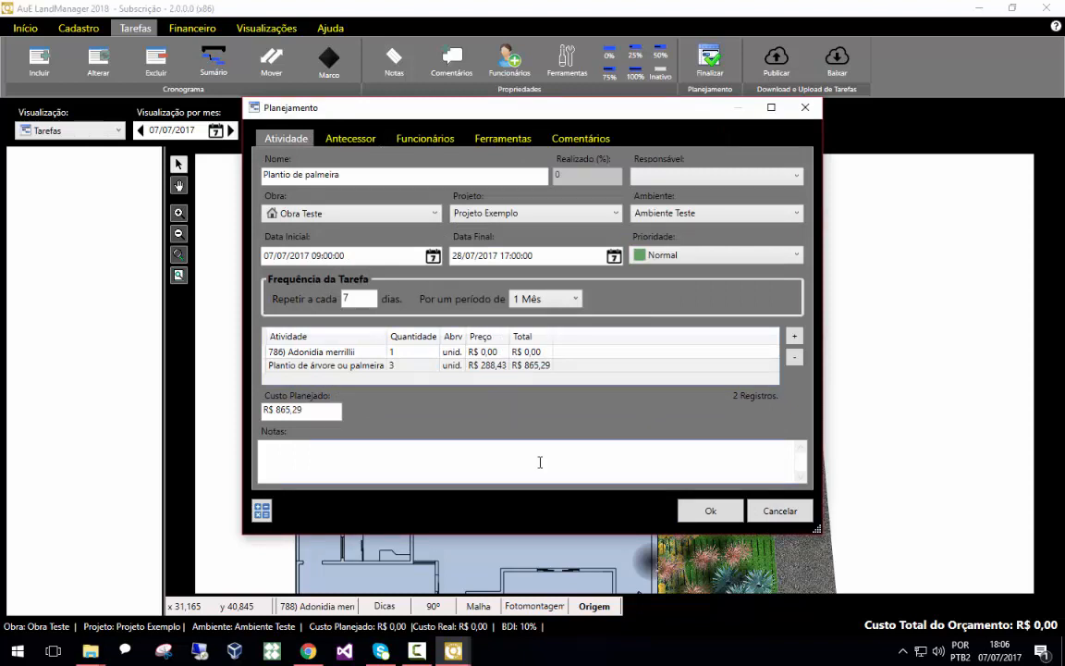
# Assign the task's responsible person and save the Plantio de palmeira task
pyautogui.click(650, 179)
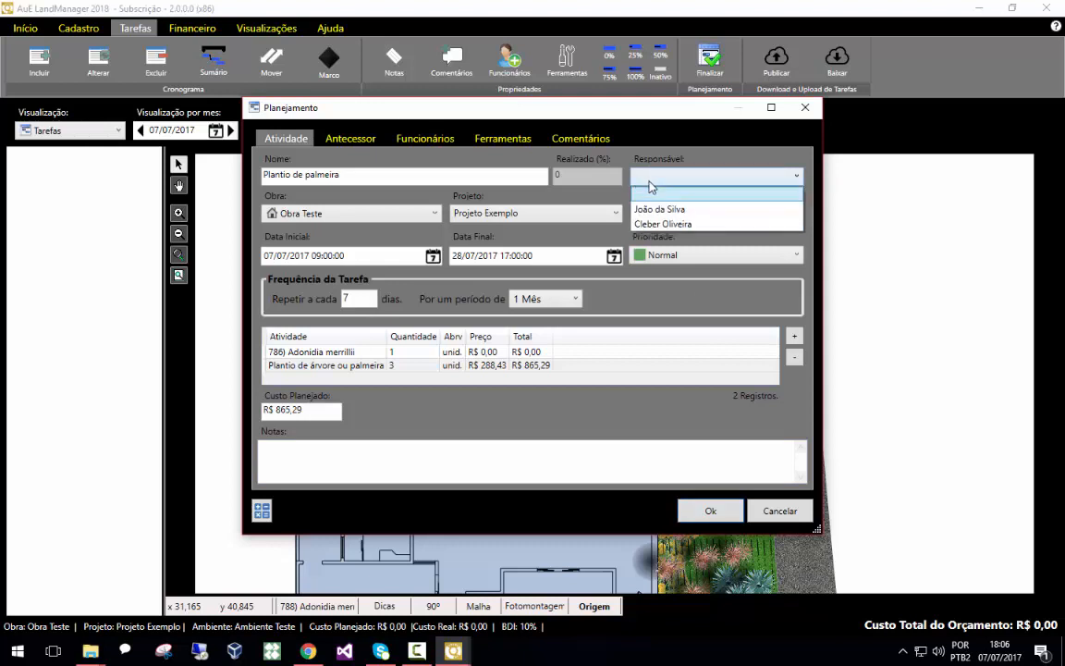
pyautogui.click(686, 215)
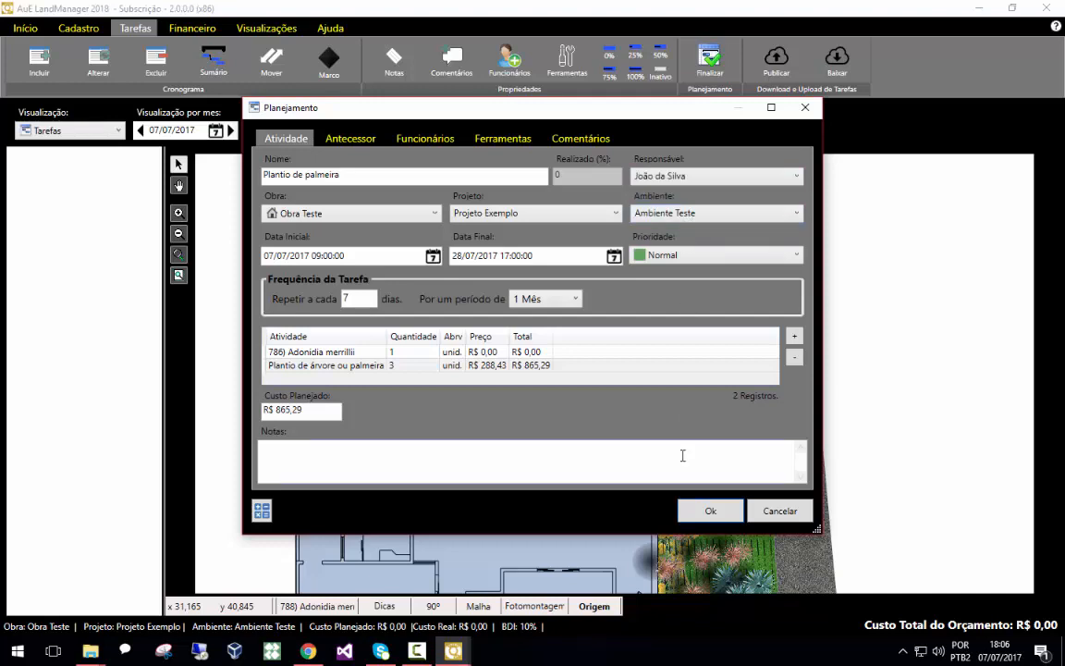
pyautogui.click(681, 516)
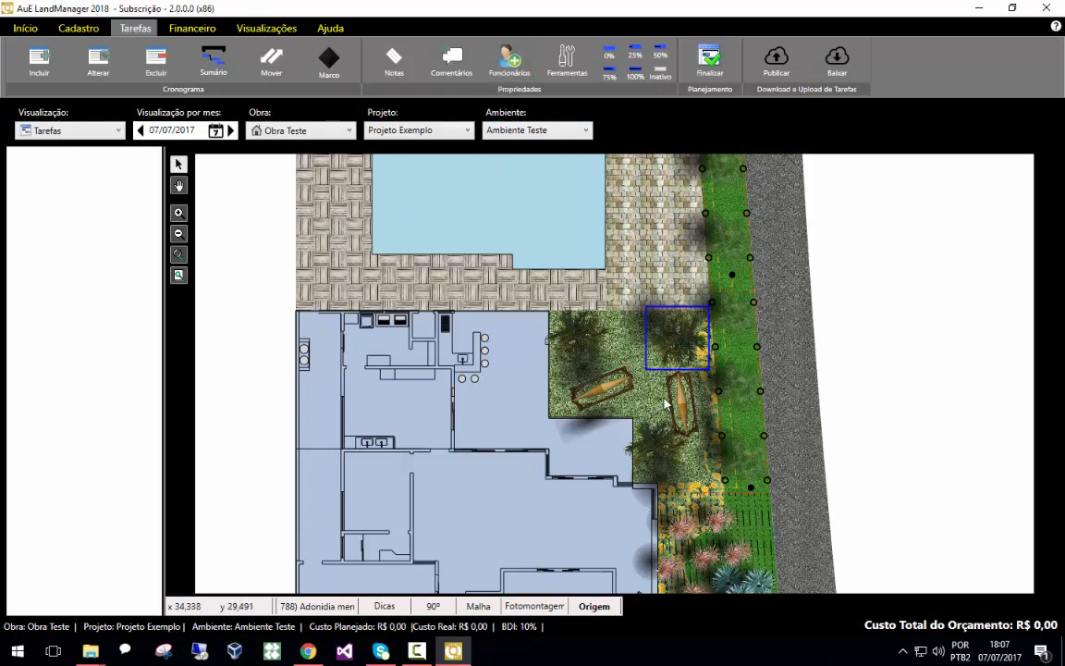
# Select the palm in the plan to list its tasks and open and close the task's notes dialog
pyautogui.click(675, 349)
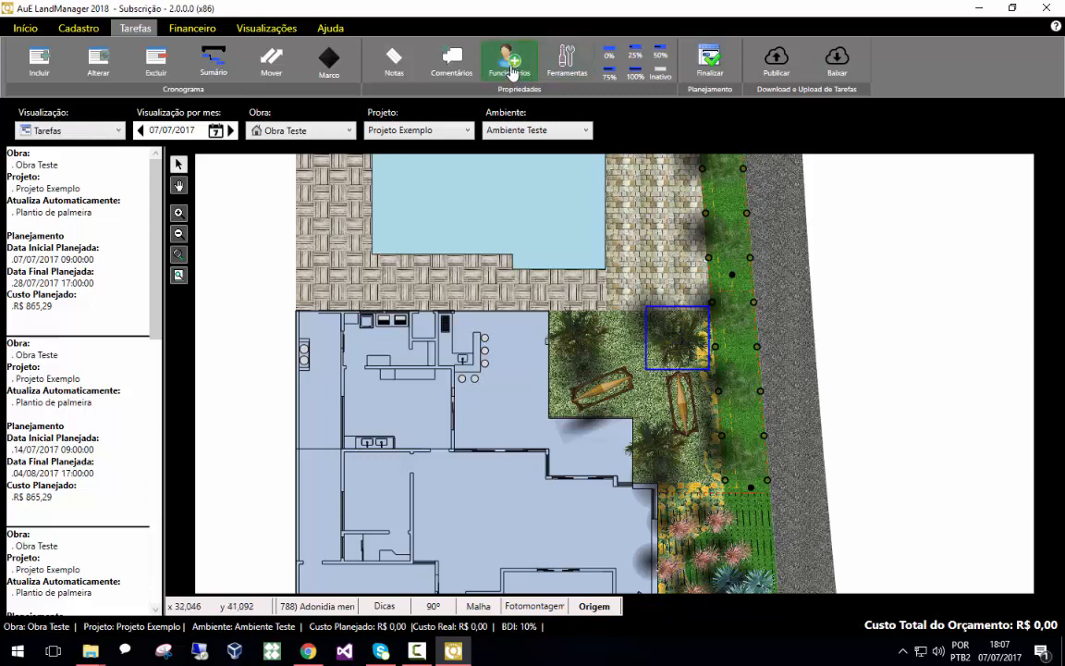
pyautogui.click(398, 65)
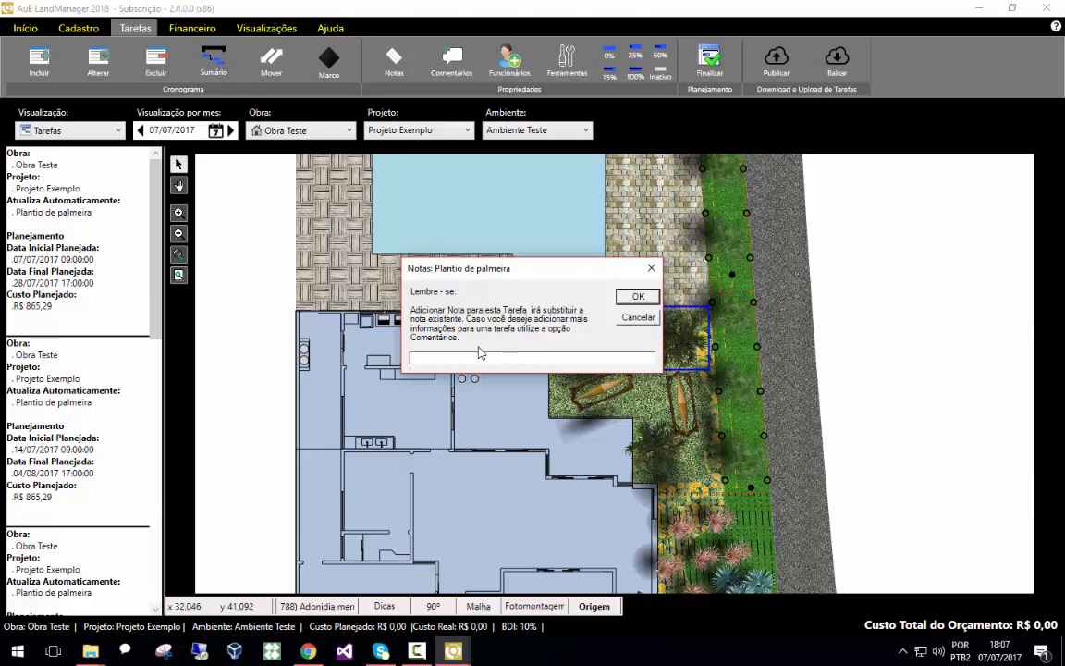
pyautogui.click(651, 267)
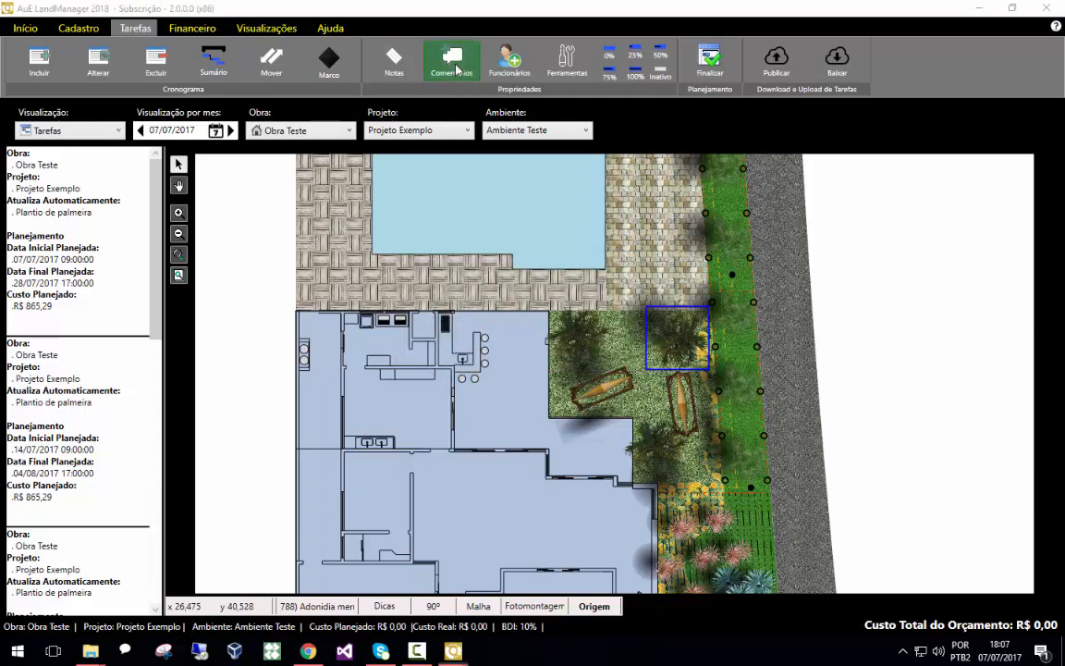
# Open and close the task's comments dialog and the employee picker
pyautogui.click(458, 71)
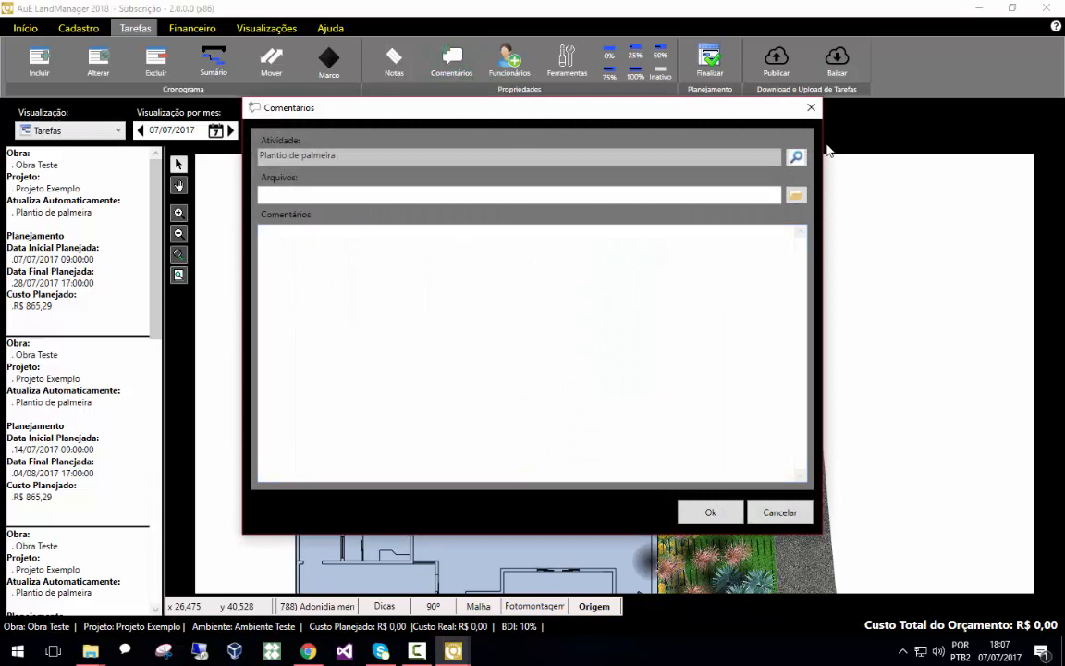
pyautogui.click(811, 107)
pyautogui.click(510, 60)
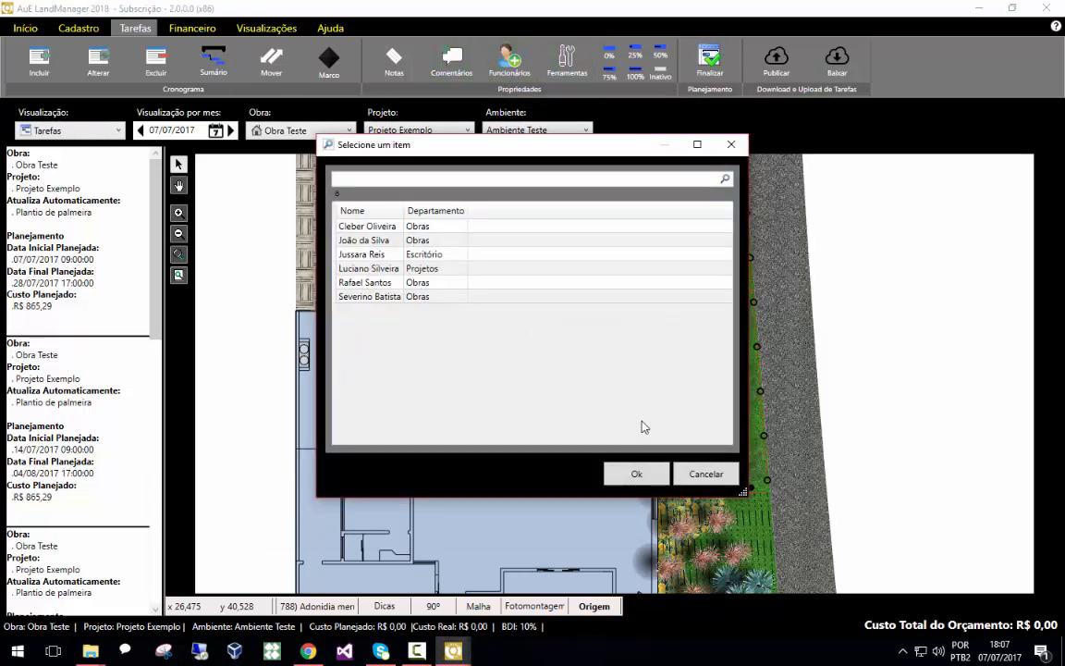
pyautogui.click(732, 145)
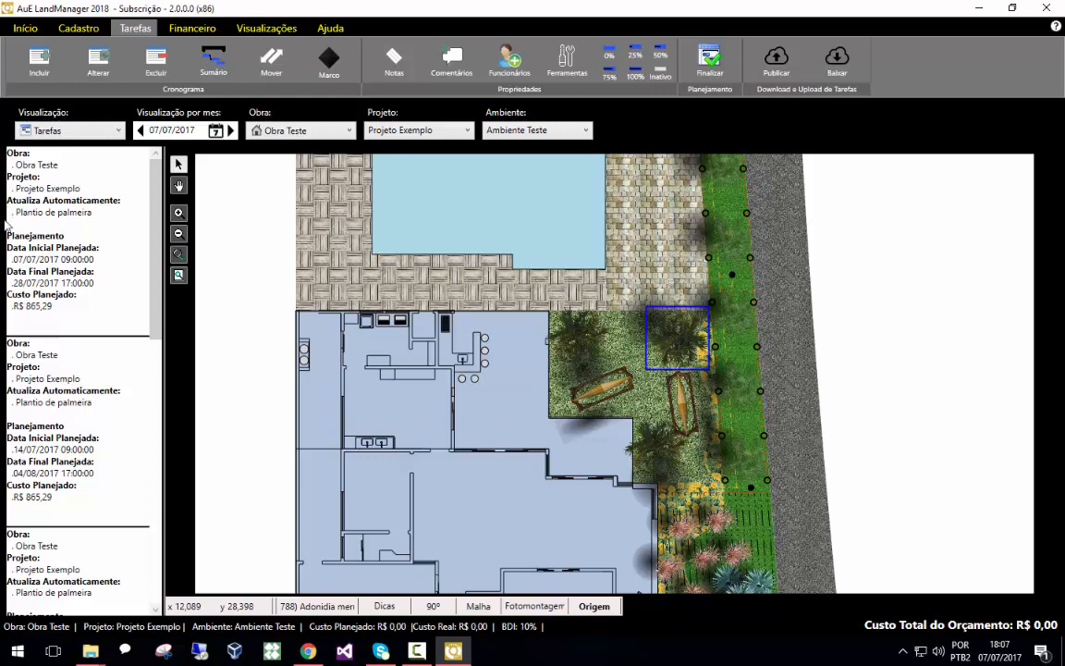
# Select the lawn area and then the palm again, and scroll through the palm's list of planned tasks
pyautogui.click(576, 348)
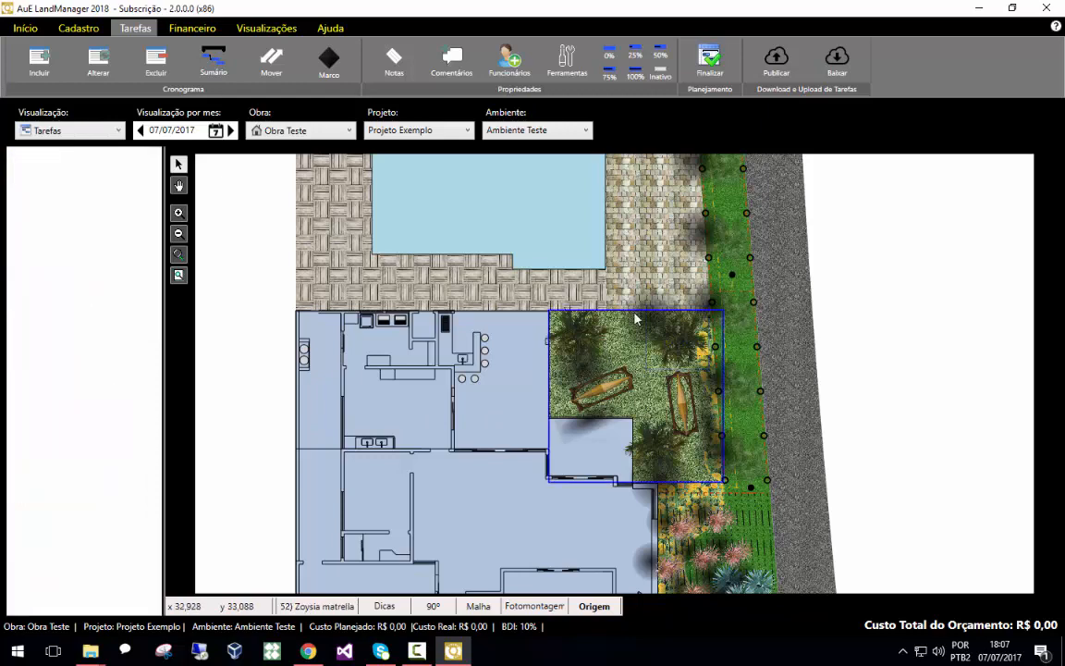
pyautogui.click(698, 342)
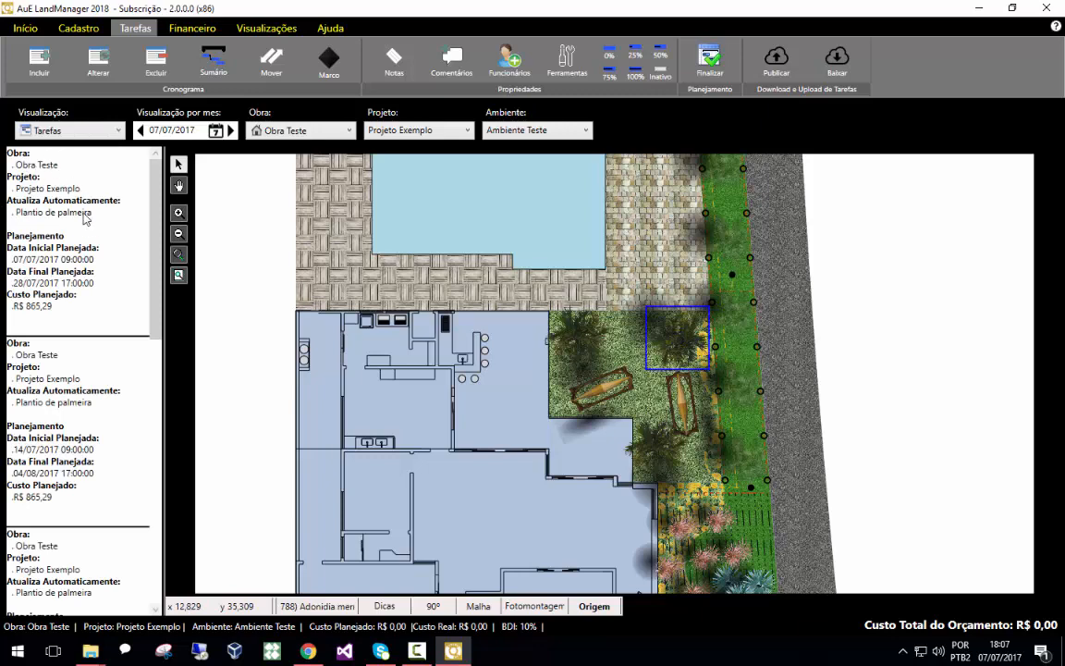
pyautogui.moveTo(157, 200); pyautogui.dragTo(156, 470)
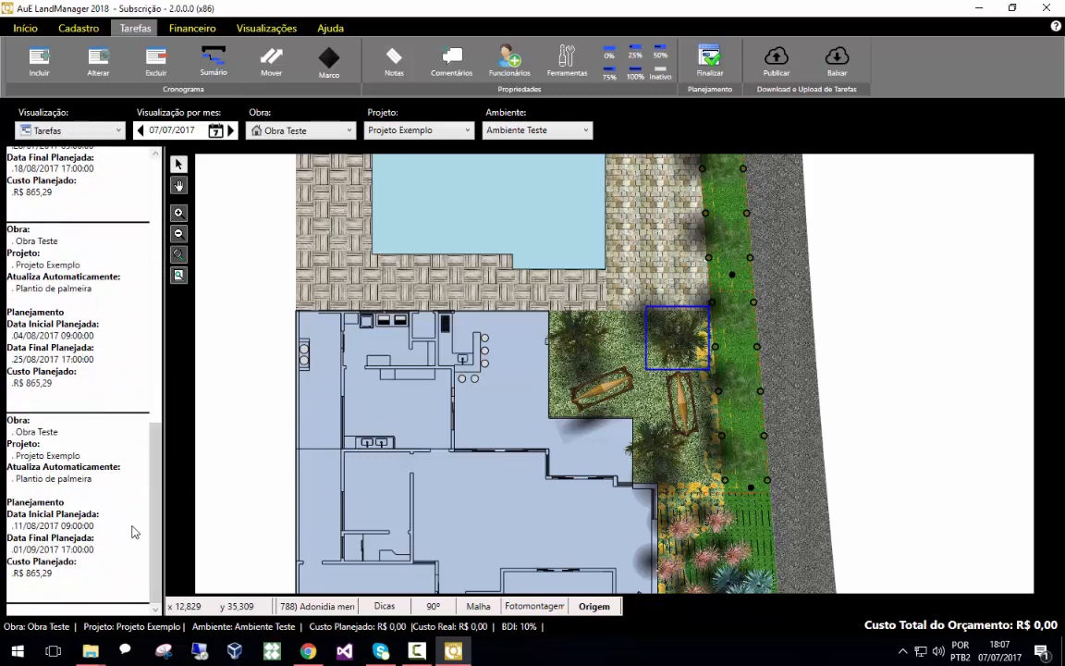
pyautogui.moveTo(148, 511); pyautogui.dragTo(91, 152)
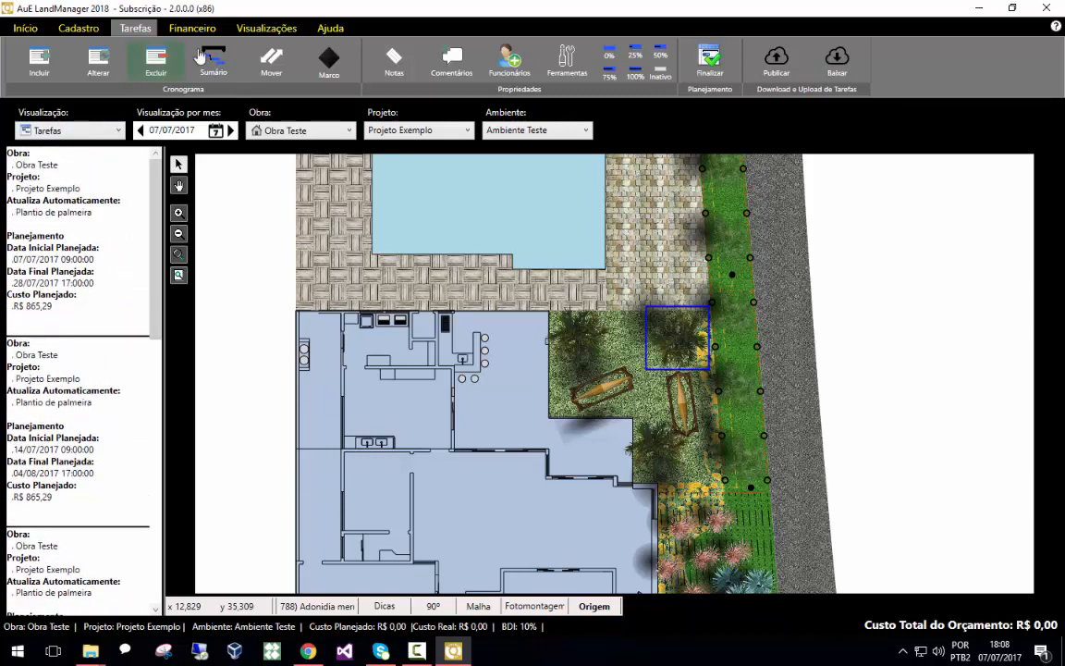
# Switch the calendar between day, week, month and year views of the tasks, then return to the project plan
pyautogui.click(249, 28)
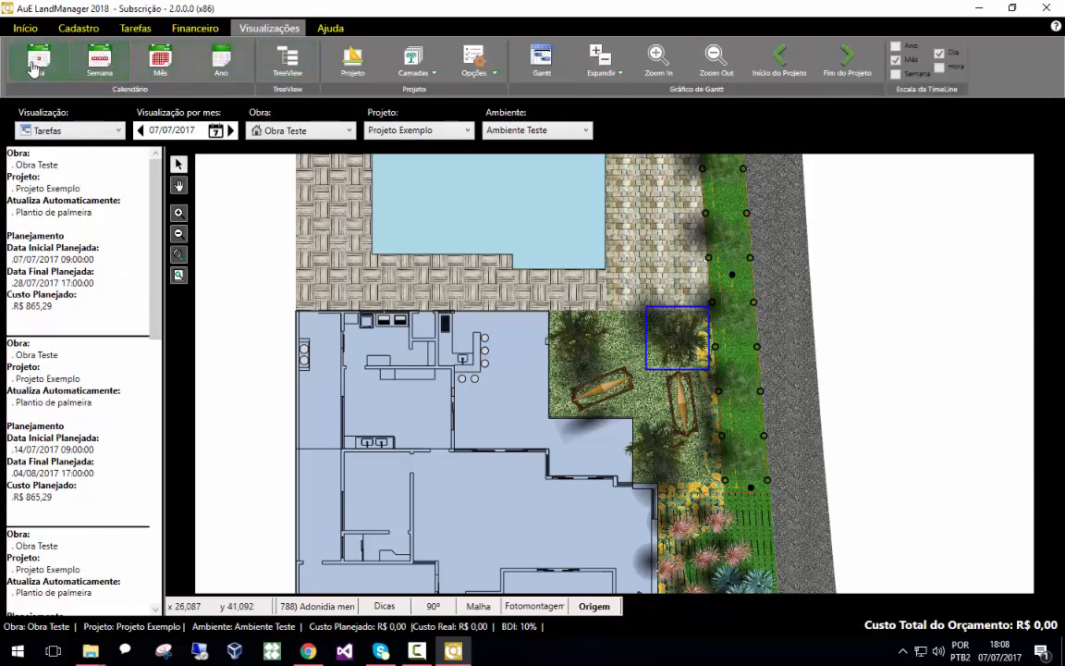
pyautogui.click(35, 65)
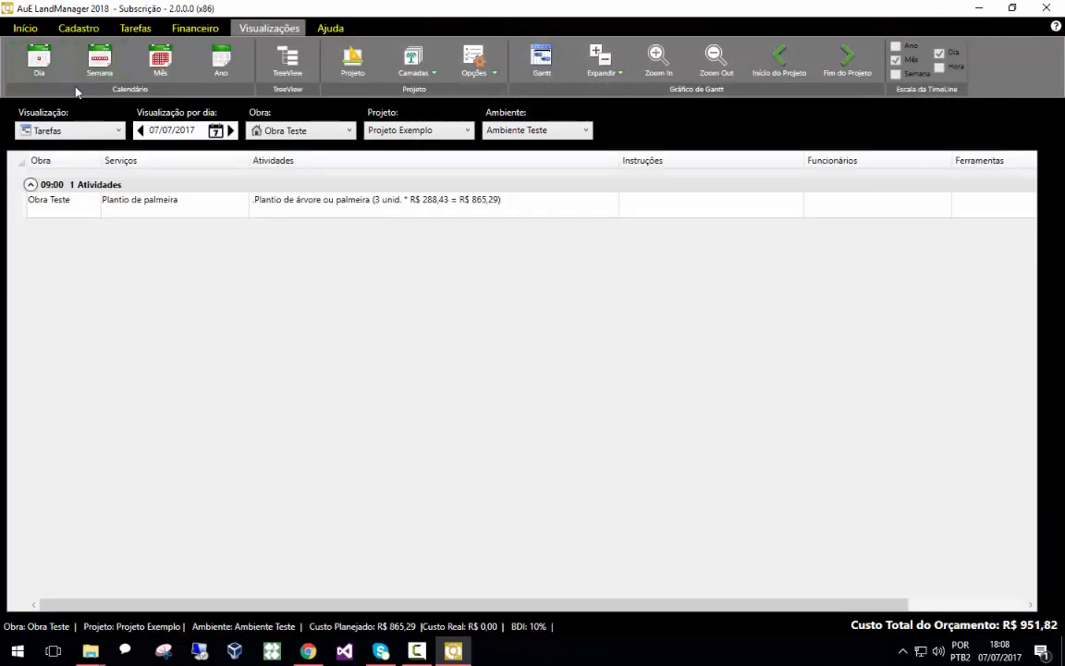
pyautogui.click(98, 67)
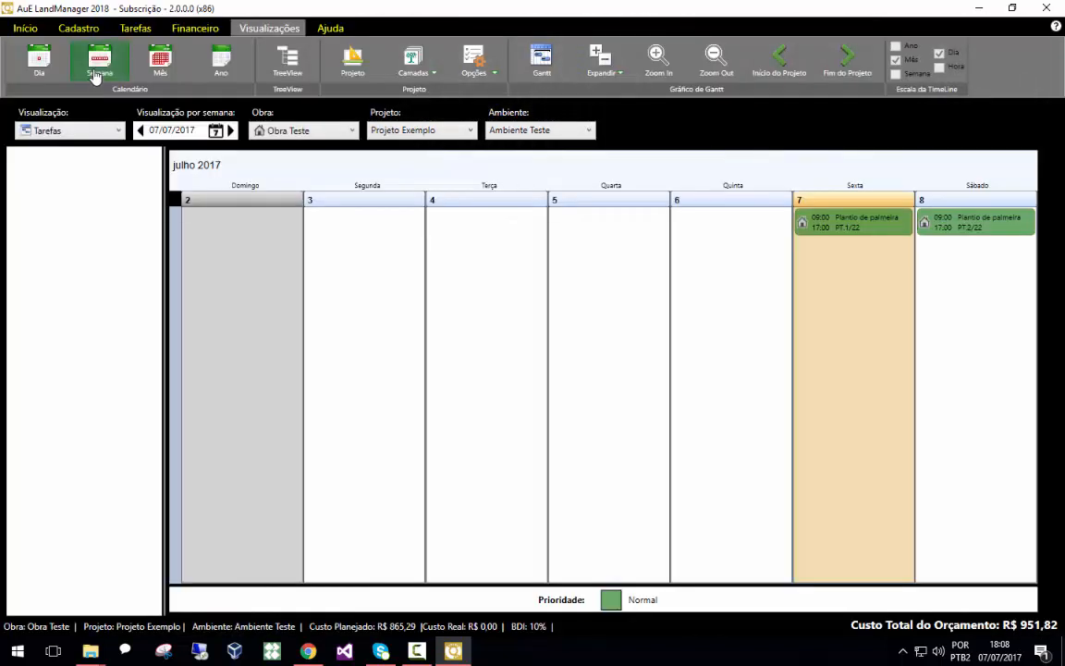
pyautogui.click(151, 68)
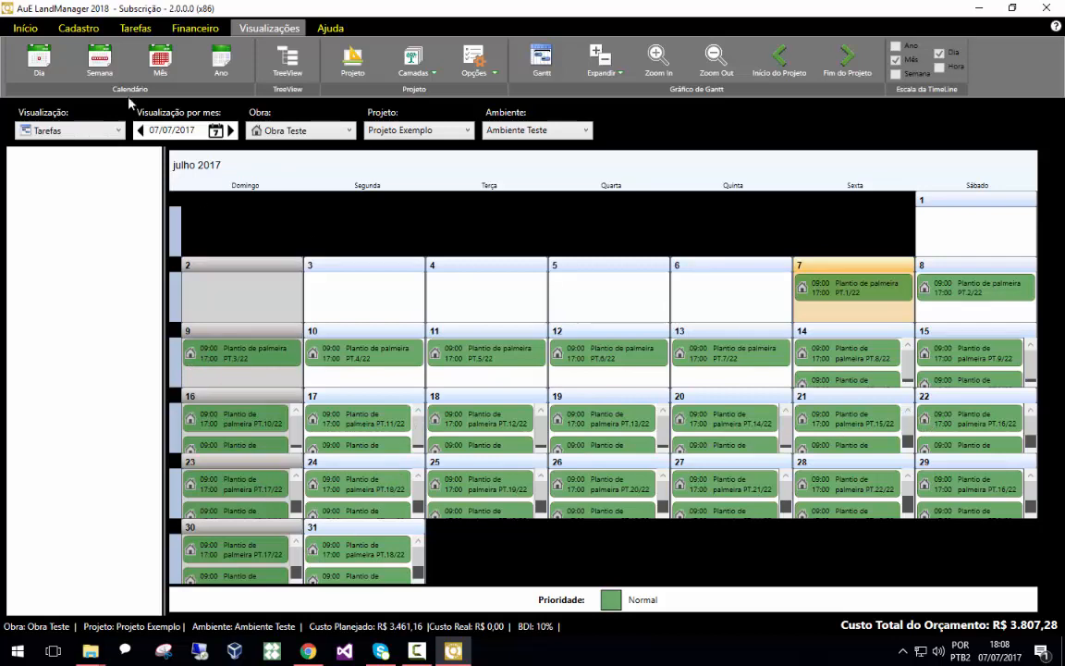
pyautogui.click(217, 69)
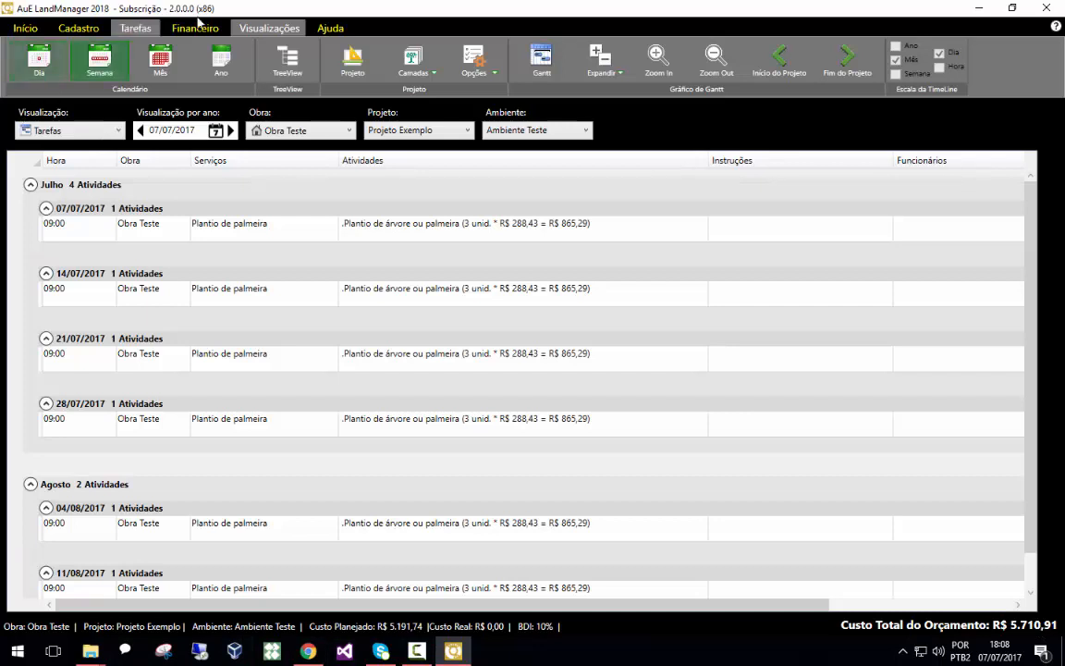
pyautogui.click(353, 60)
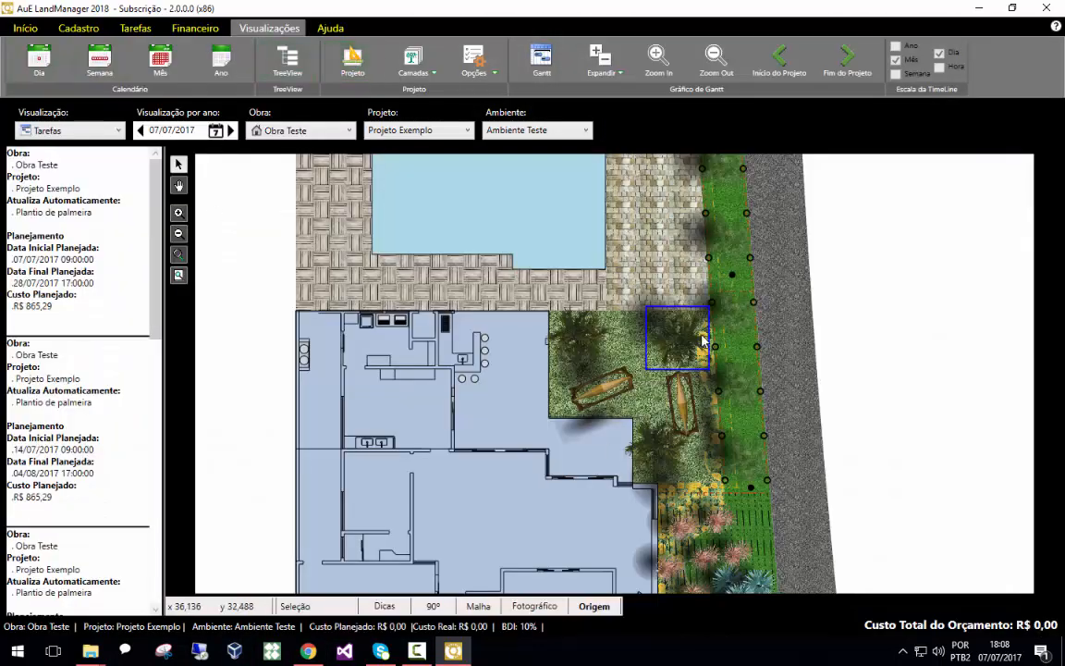
pyautogui.click(136, 28)
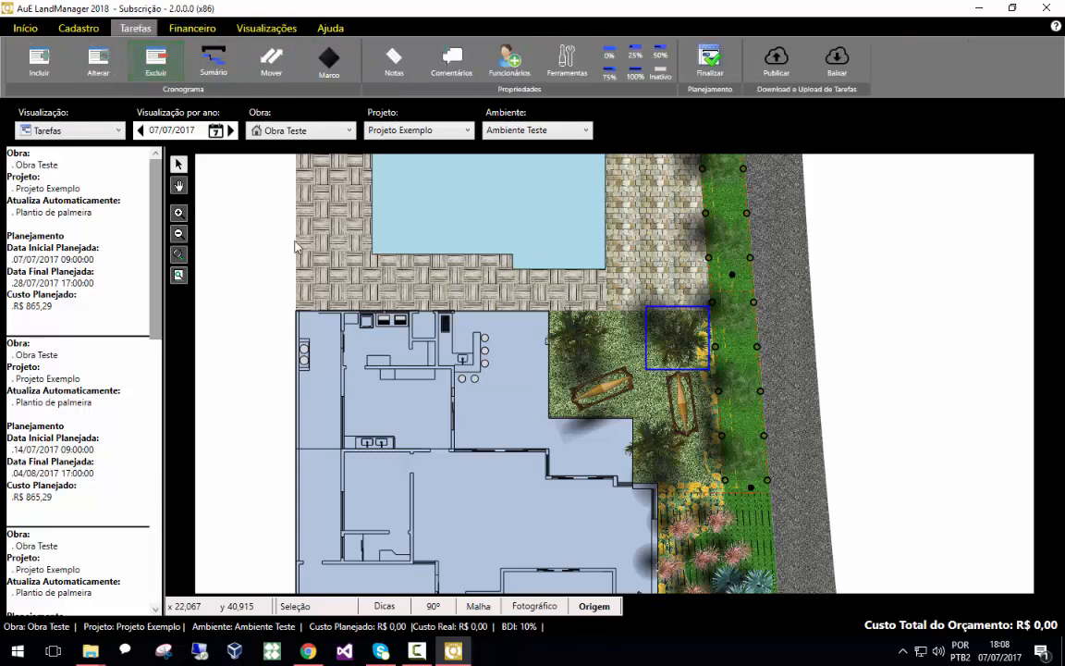
pyautogui.click(159, 61)
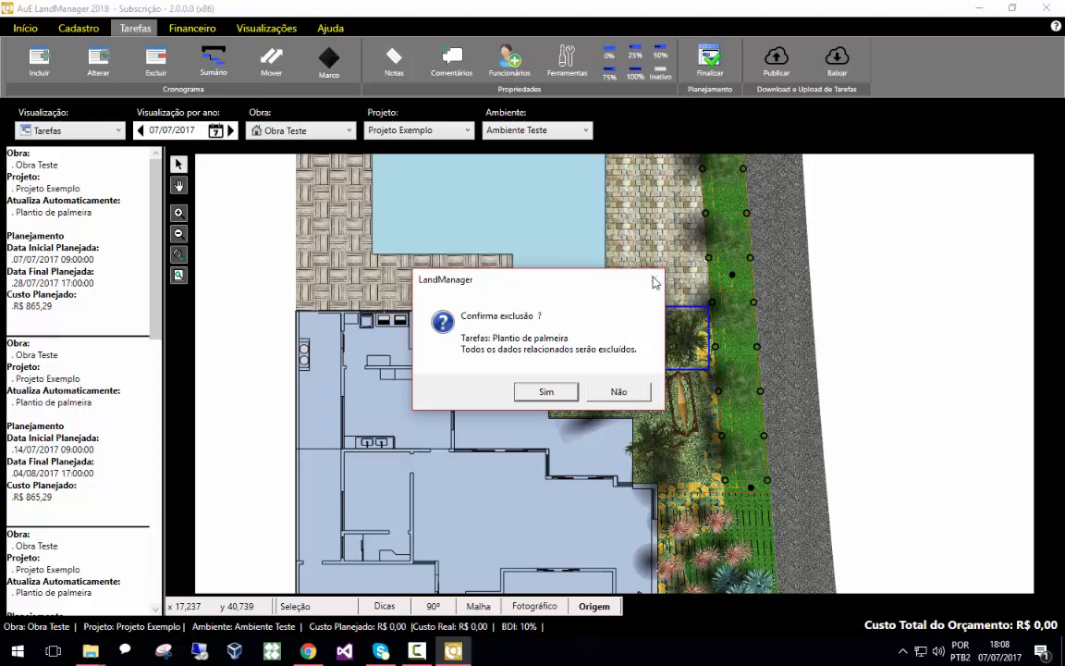
pyautogui.click(619, 391)
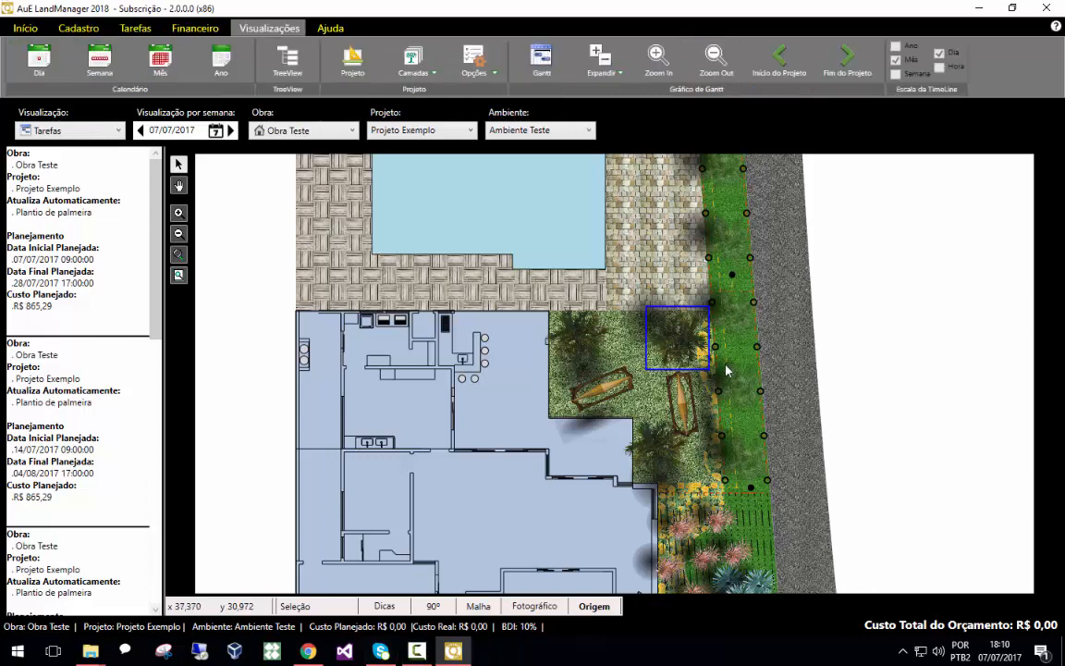
# In the week calendar, select the 7 July palm-planting task and set its completion to 75%
pyautogui.click(100, 68)
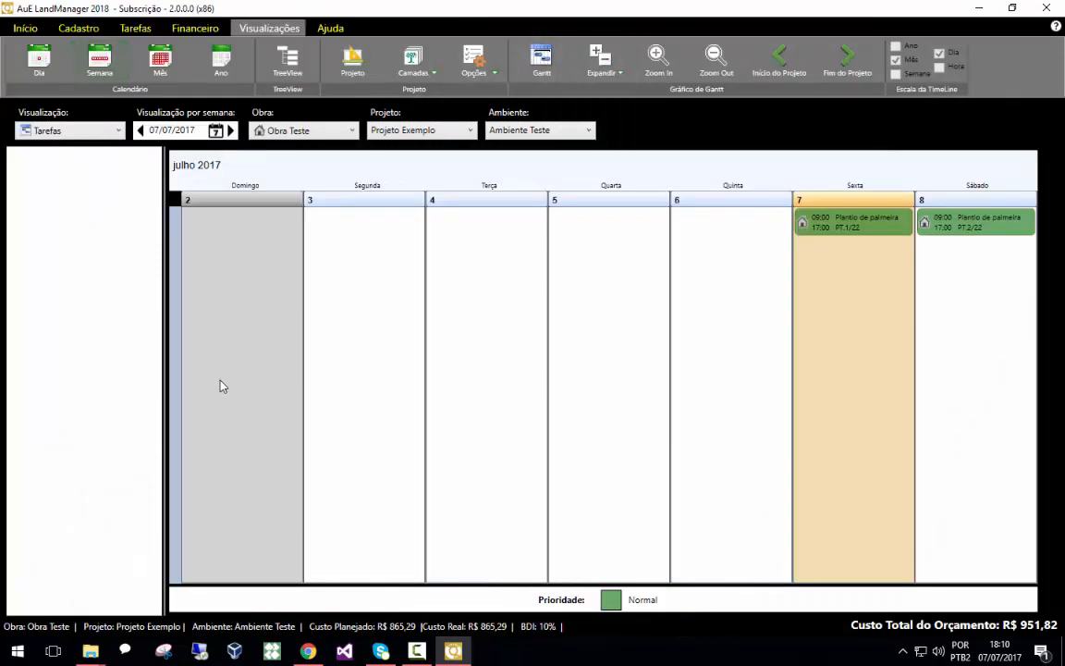
pyautogui.moveTo(871, 225)
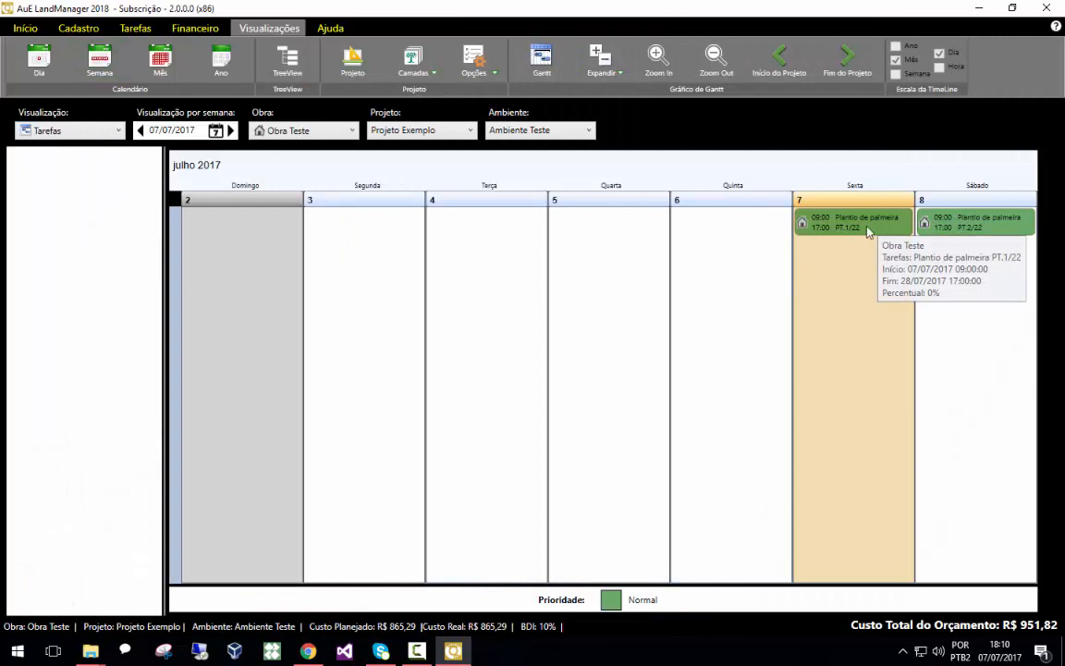
pyautogui.moveTo(909, 225)
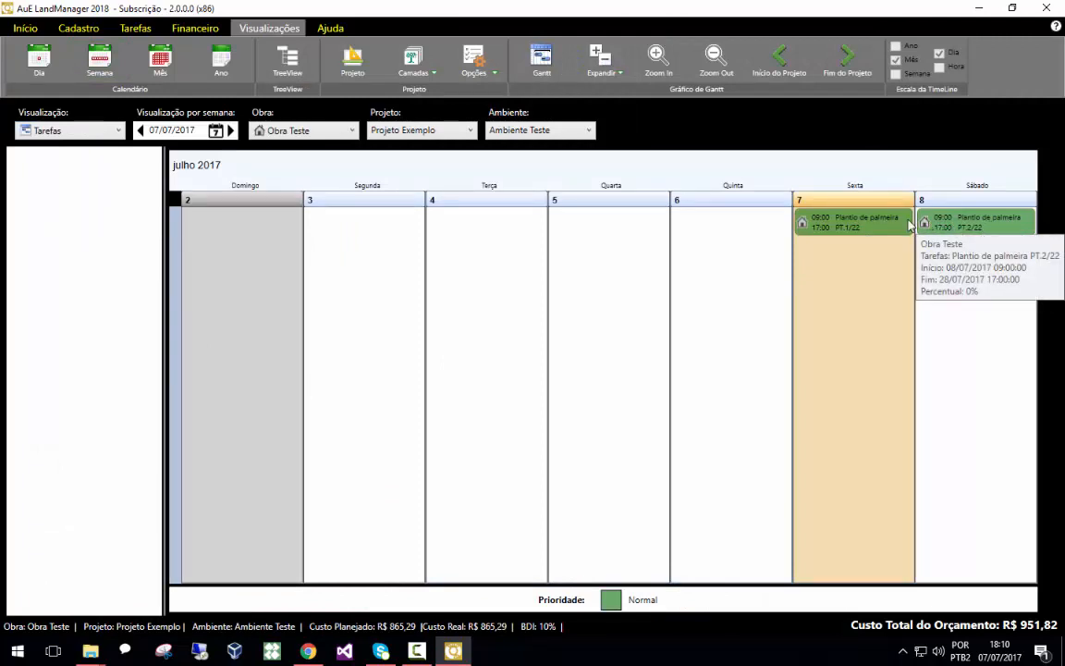
pyautogui.click(875, 235)
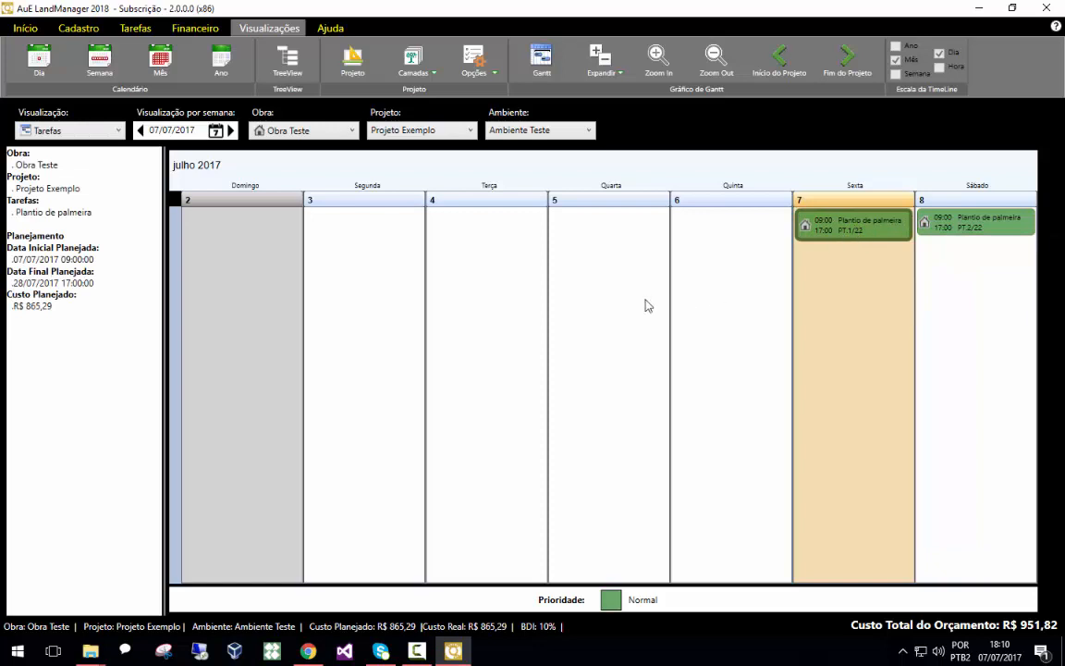
pyautogui.click(132, 31)
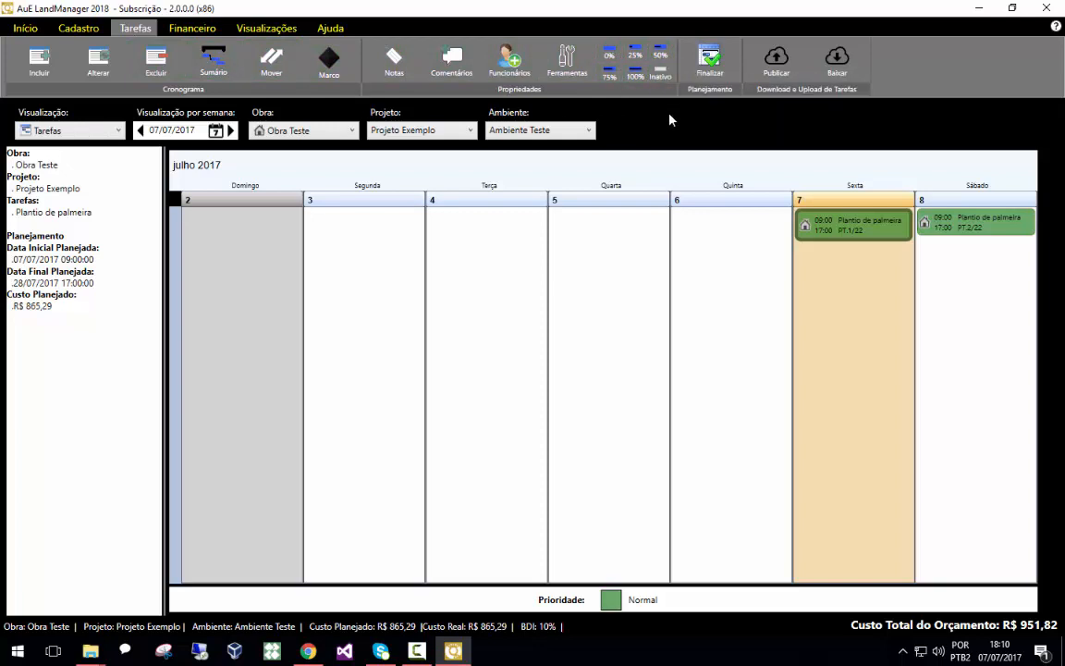
pyautogui.moveTo(865, 231)
pyautogui.click(611, 73)
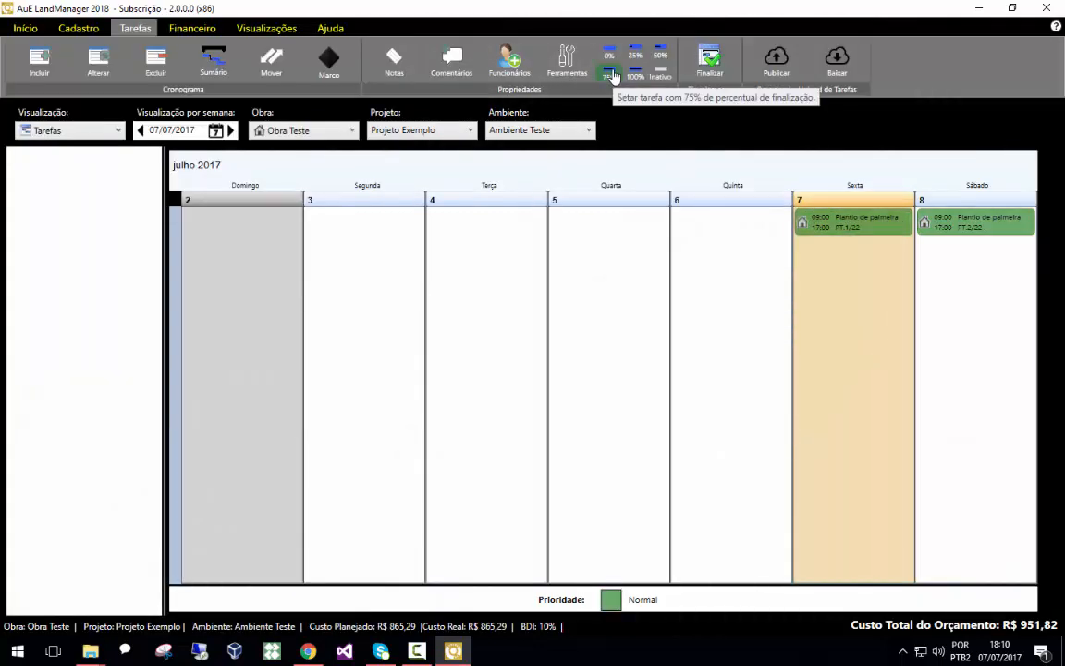
pyautogui.click(611, 74)
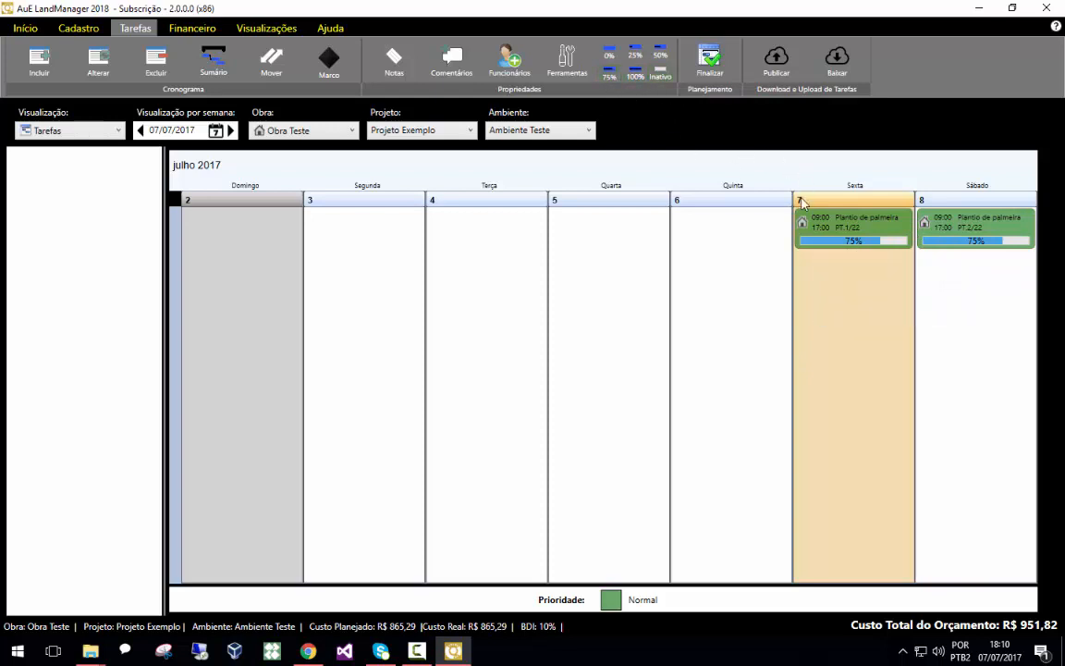
# View the tasks in the Gantt chart, scrolling its timeline, then return to the week calendar and the project plan
pyautogui.click(263, 30)
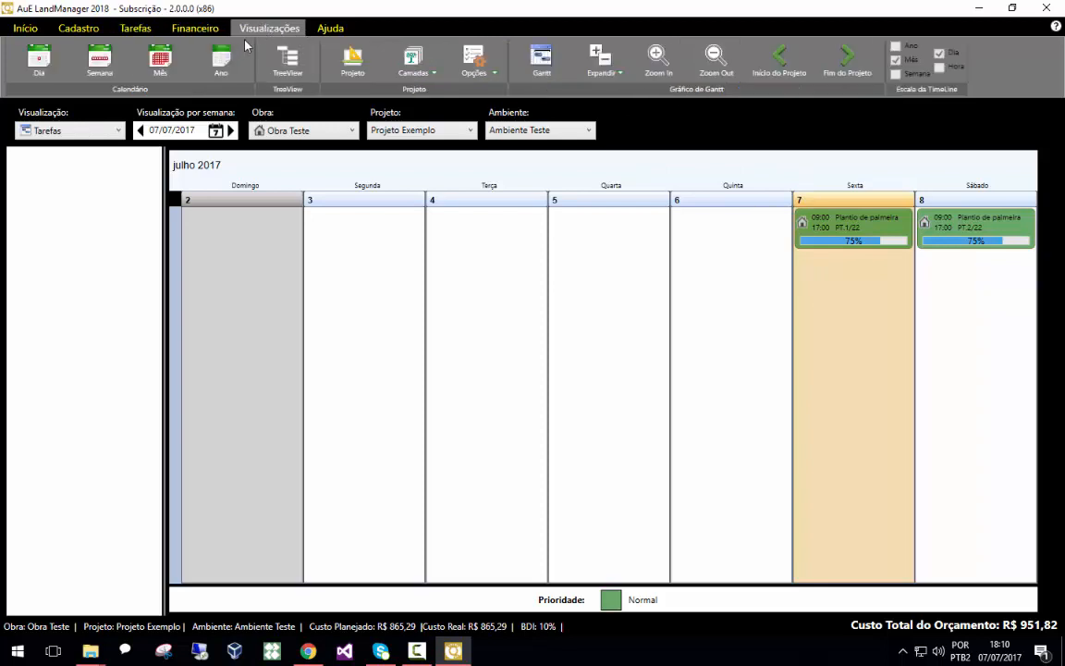
pyautogui.click(541, 63)
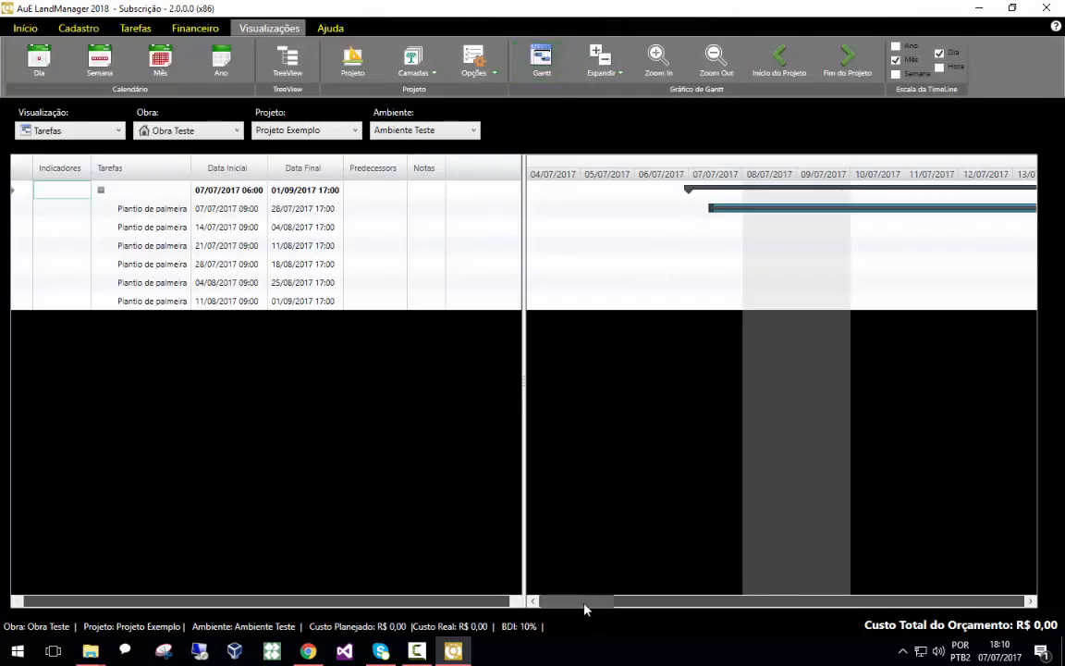
pyautogui.moveTo(584, 607); pyautogui.dragTo(611, 600)
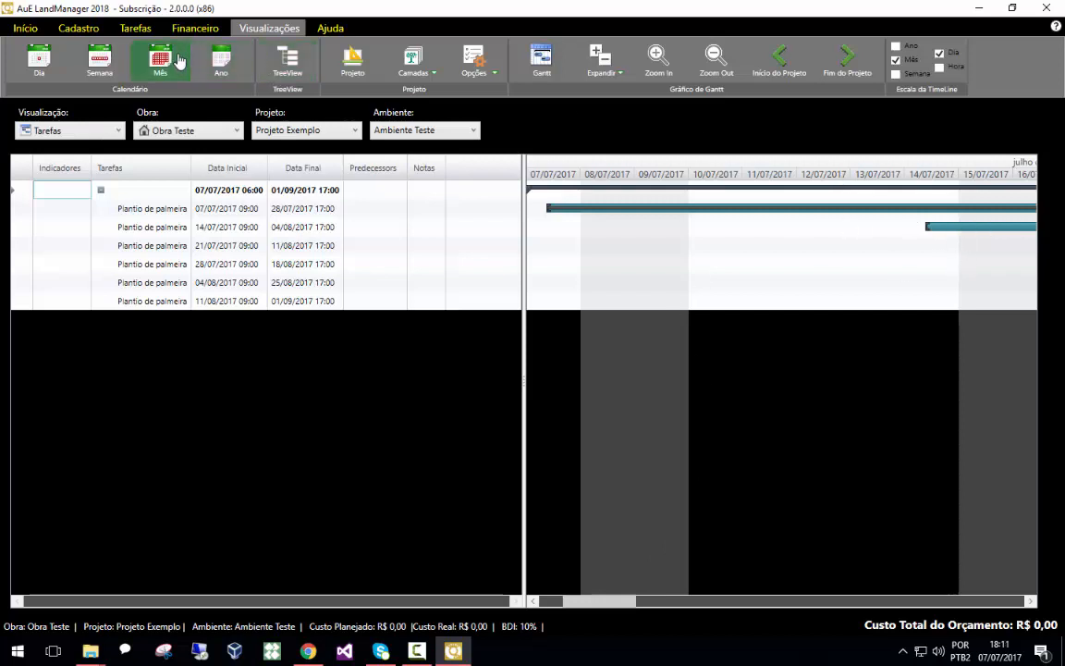
pyautogui.click(116, 62)
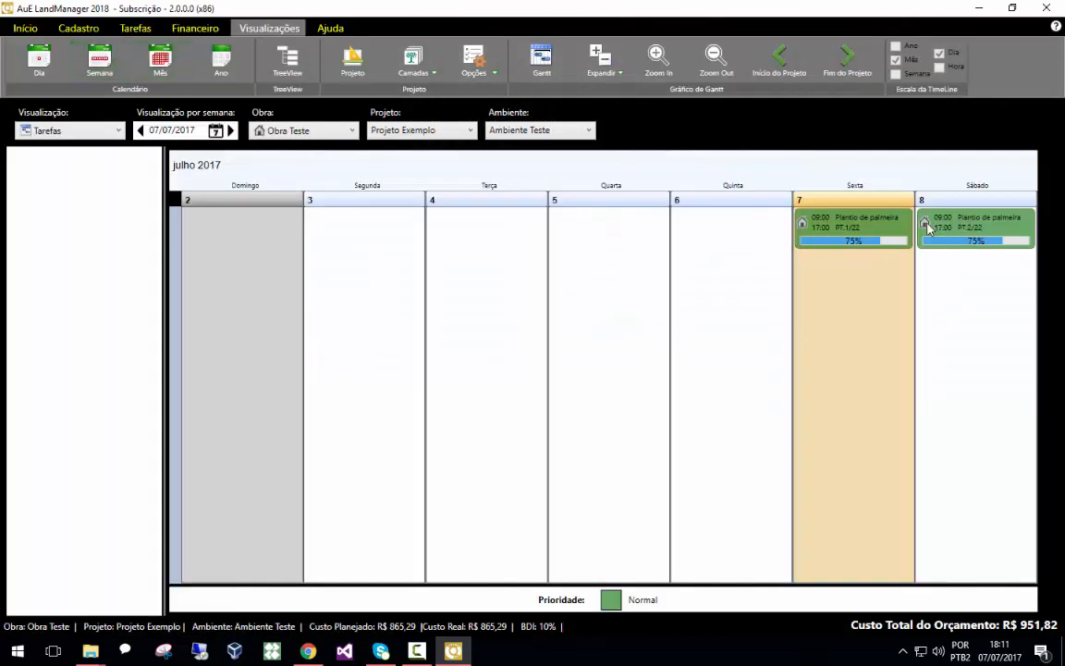
pyautogui.moveTo(928, 230)
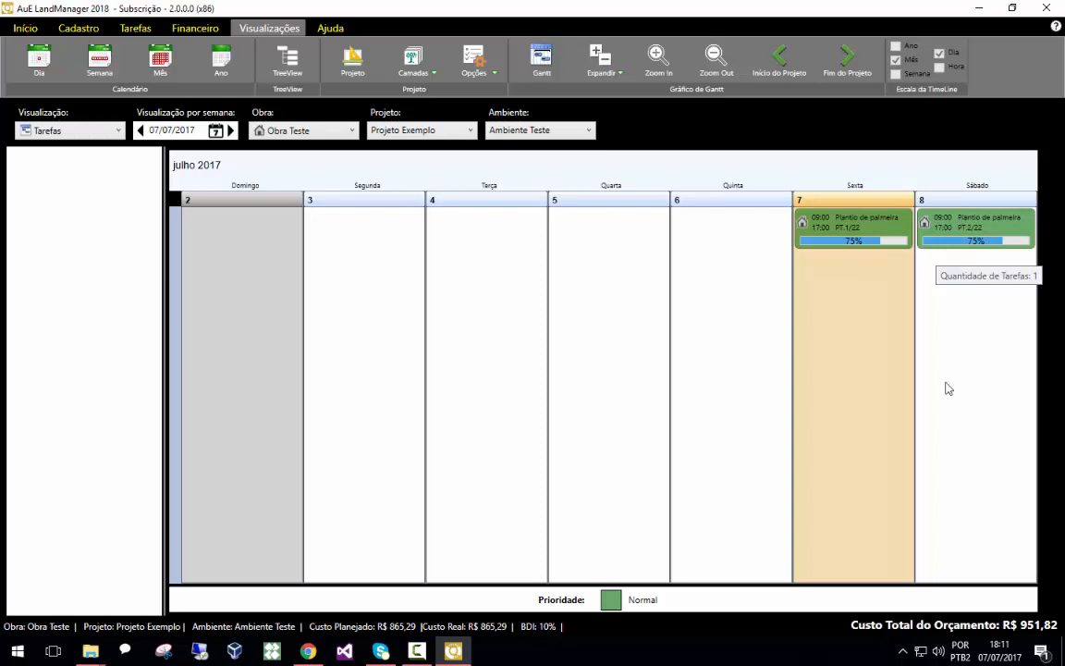
pyautogui.click(364, 74)
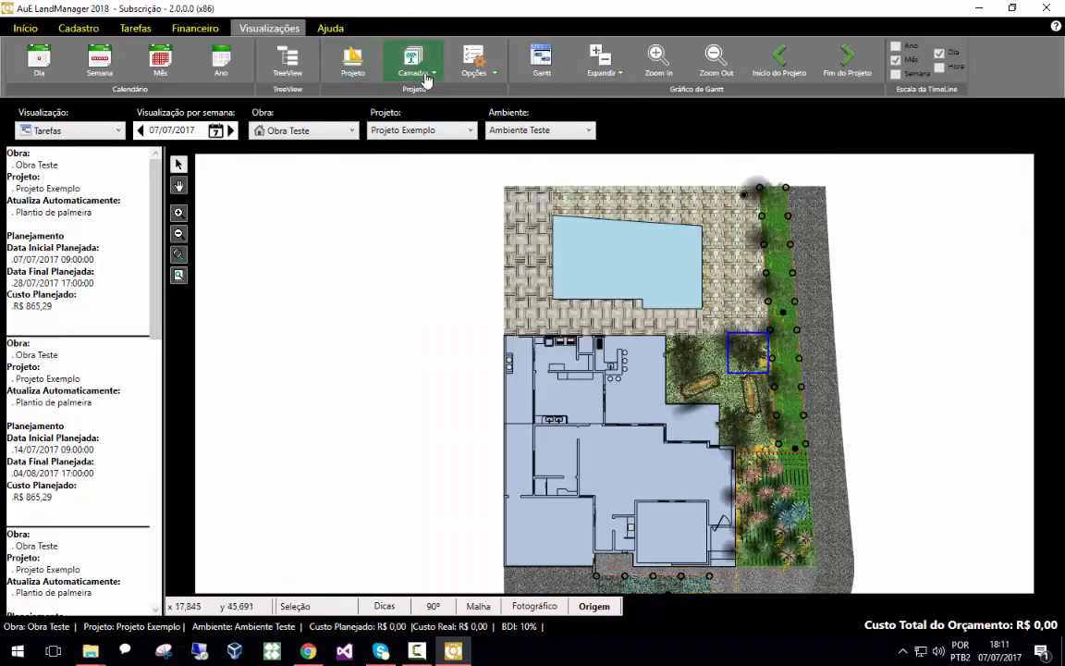
# Try to toggle the visibility of the Plantas layer in the layers list
pyautogui.click(389, 71)
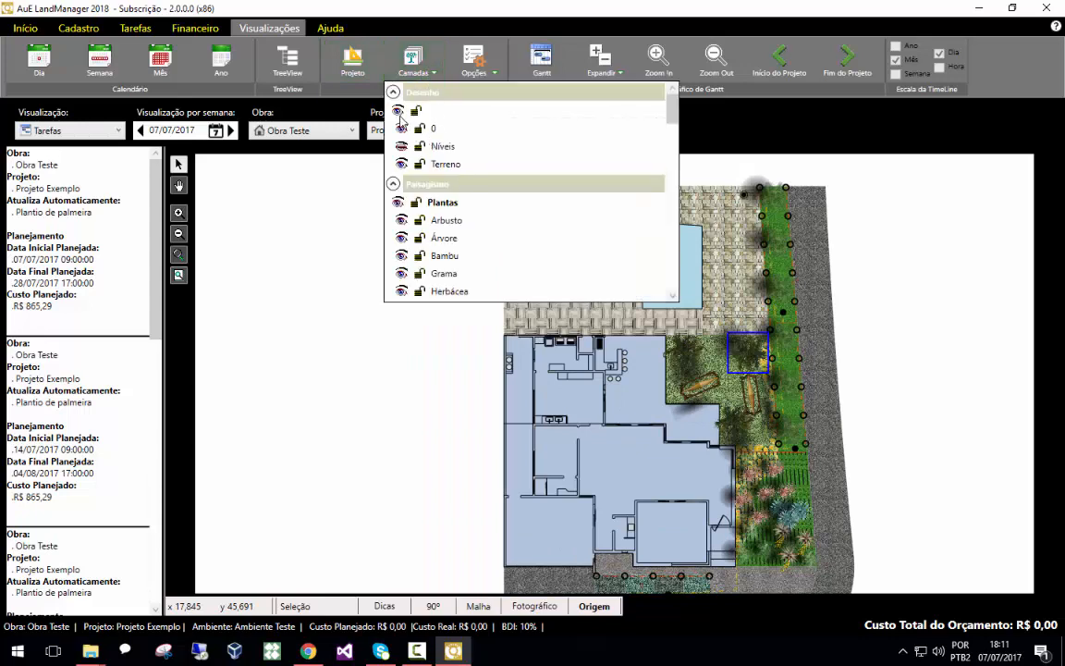
pyautogui.click(400, 204)
pyautogui.click(400, 203)
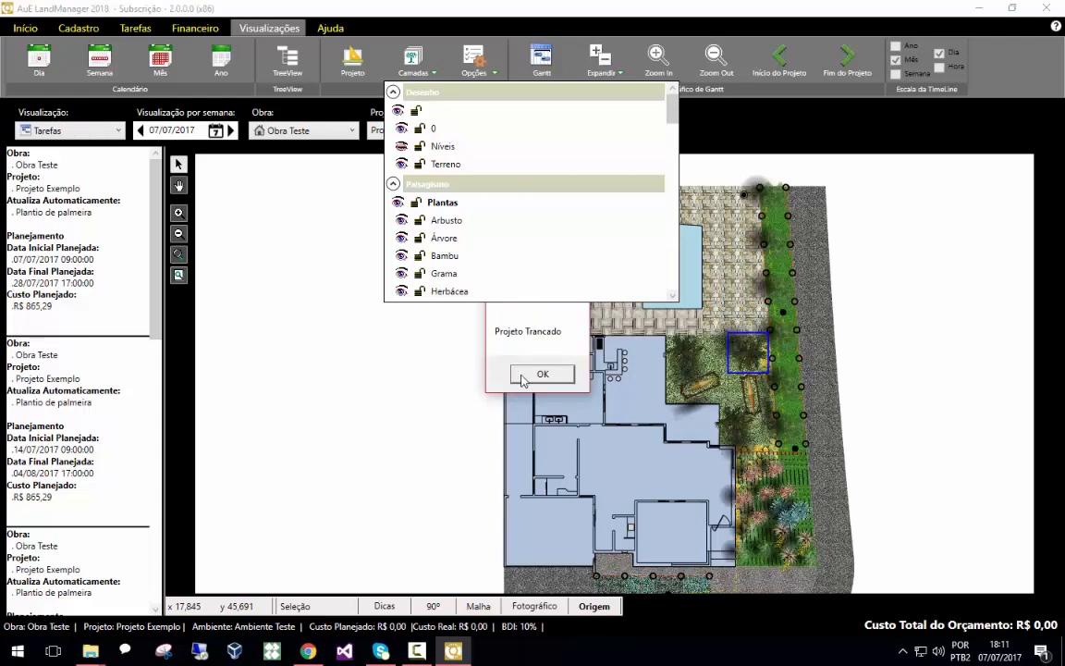
pyautogui.click(544, 375)
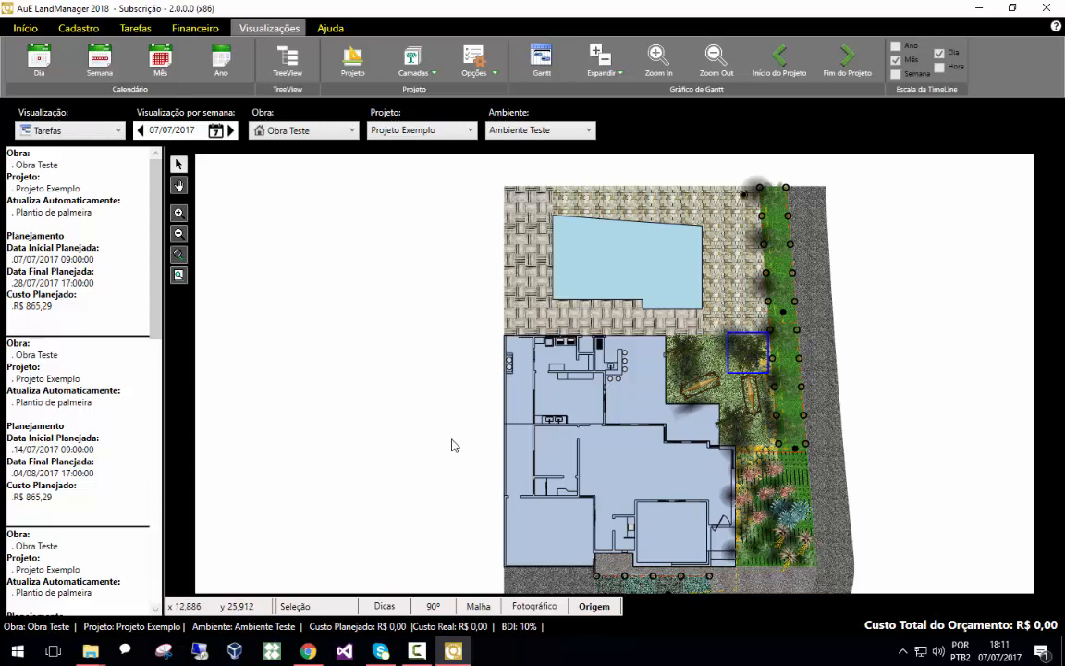
# Open the cloud-publishing dialog, pick Obra Teste, Projeto Exemplo and an employee, then close it without publishing
pyautogui.click(142, 28)
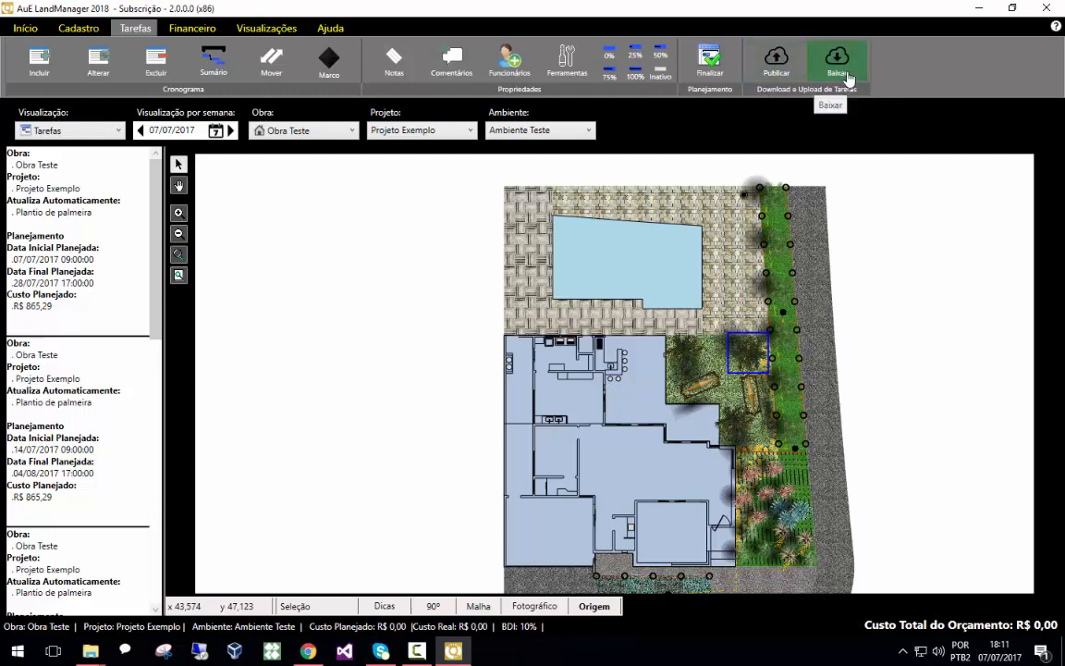
pyautogui.click(773, 71)
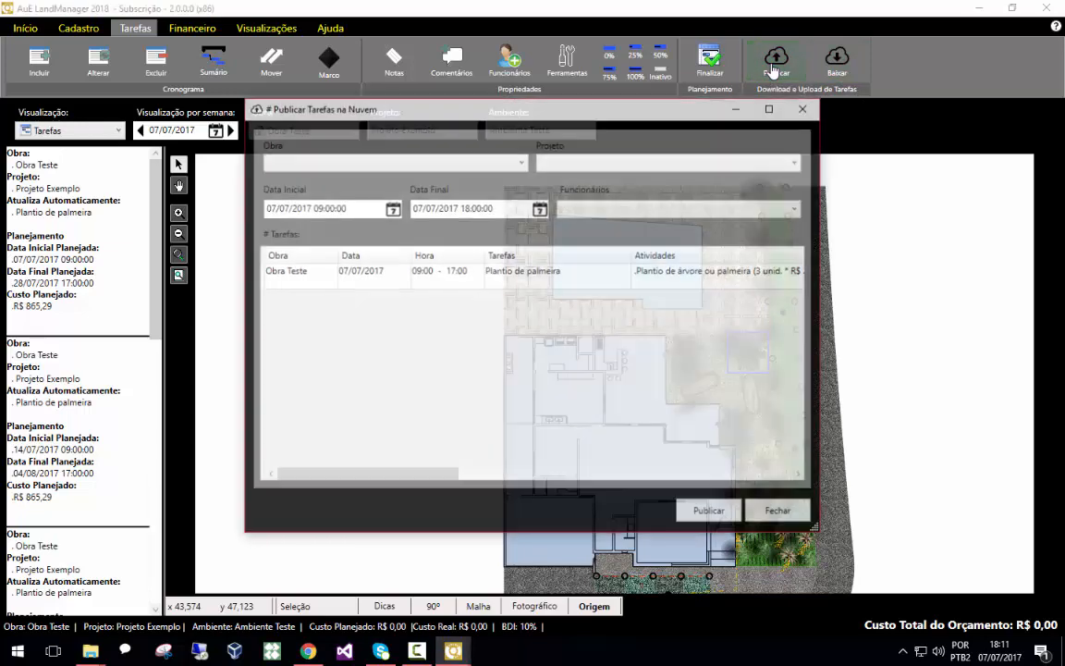
pyautogui.click(399, 165)
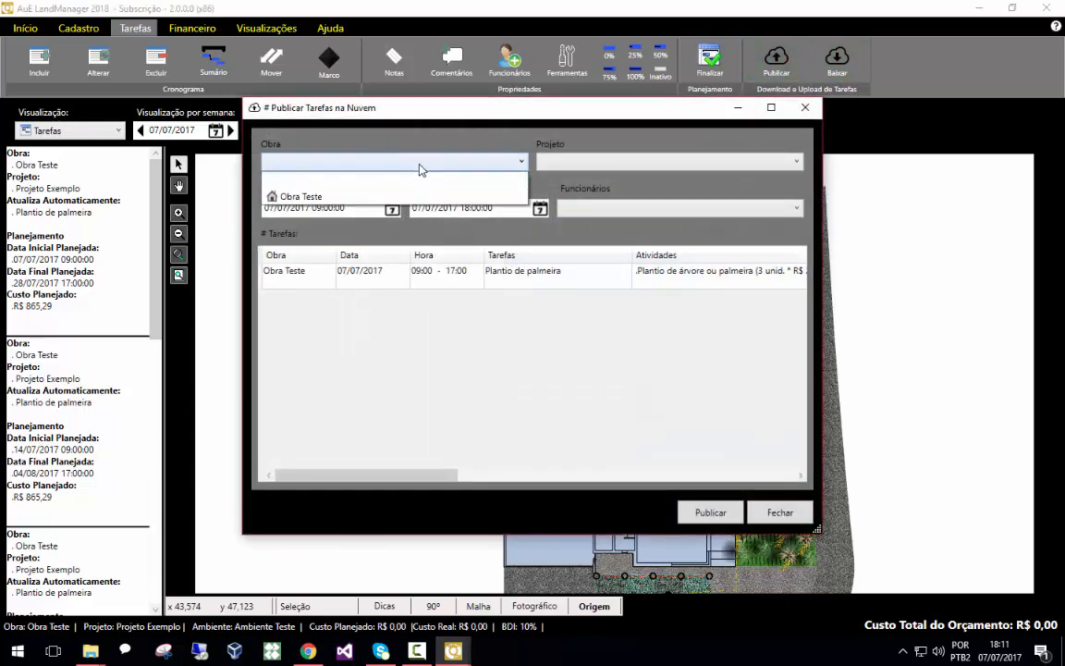
pyautogui.click(344, 177)
pyautogui.click(597, 163)
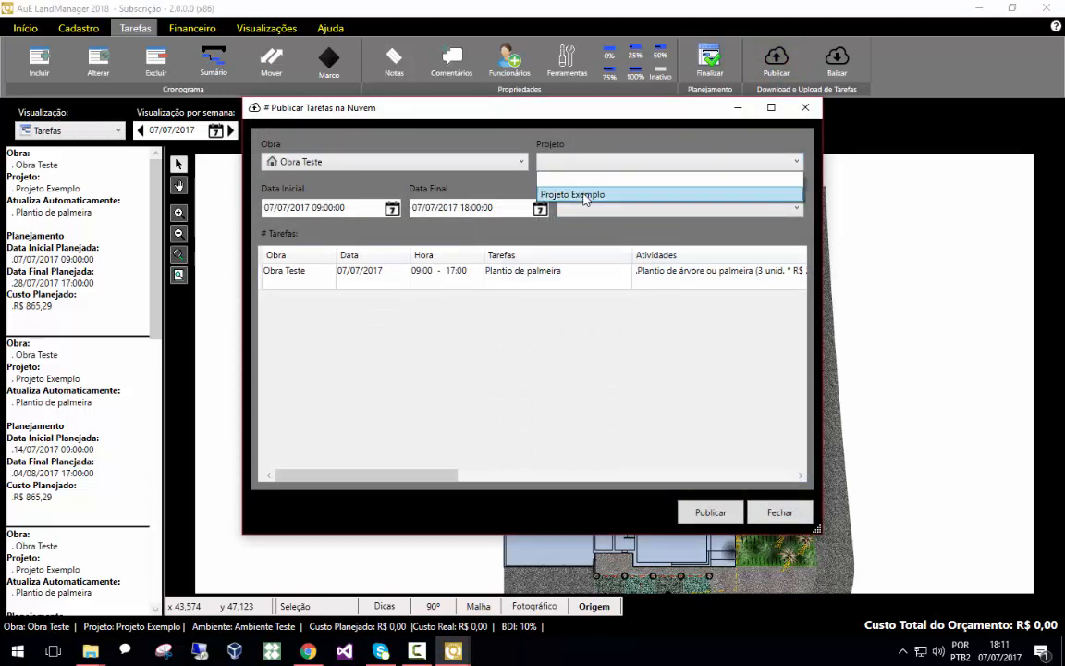
pyautogui.click(581, 188)
pyautogui.click(587, 208)
pyautogui.click(586, 241)
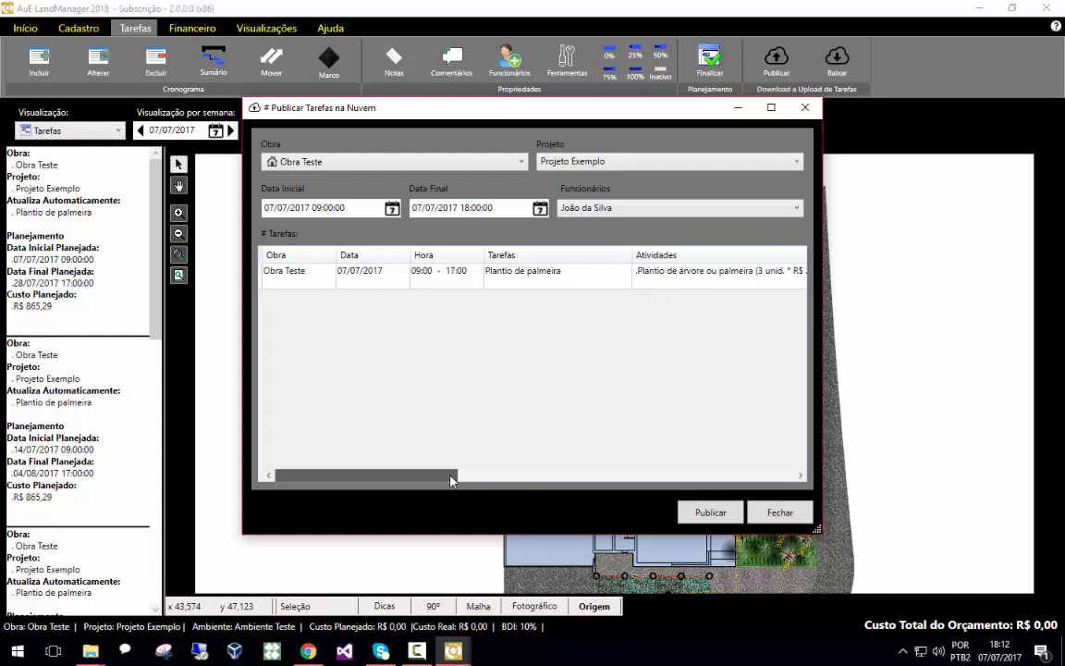
pyautogui.click(808, 111)
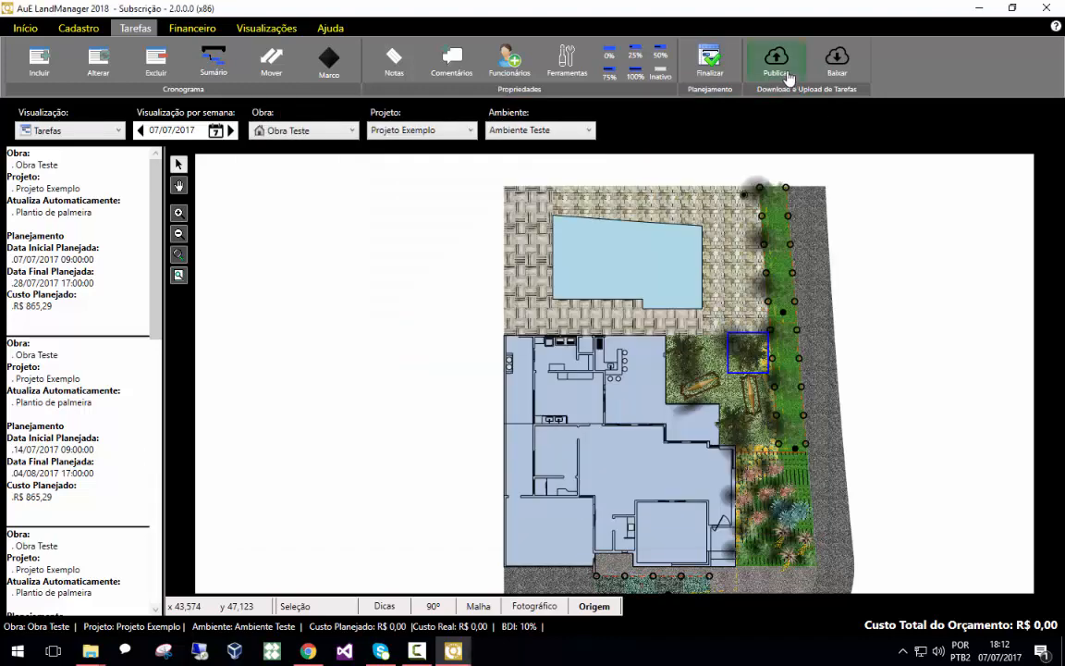
# Open the task download and update dialog, then close it
pyautogui.click(837, 65)
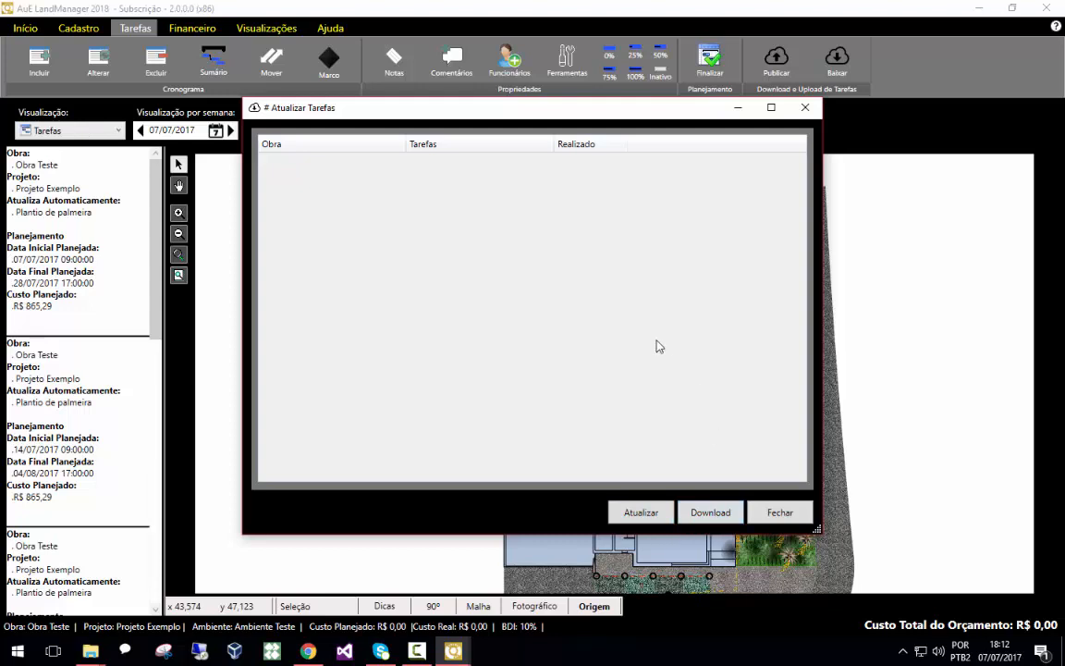
pyautogui.click(805, 107)
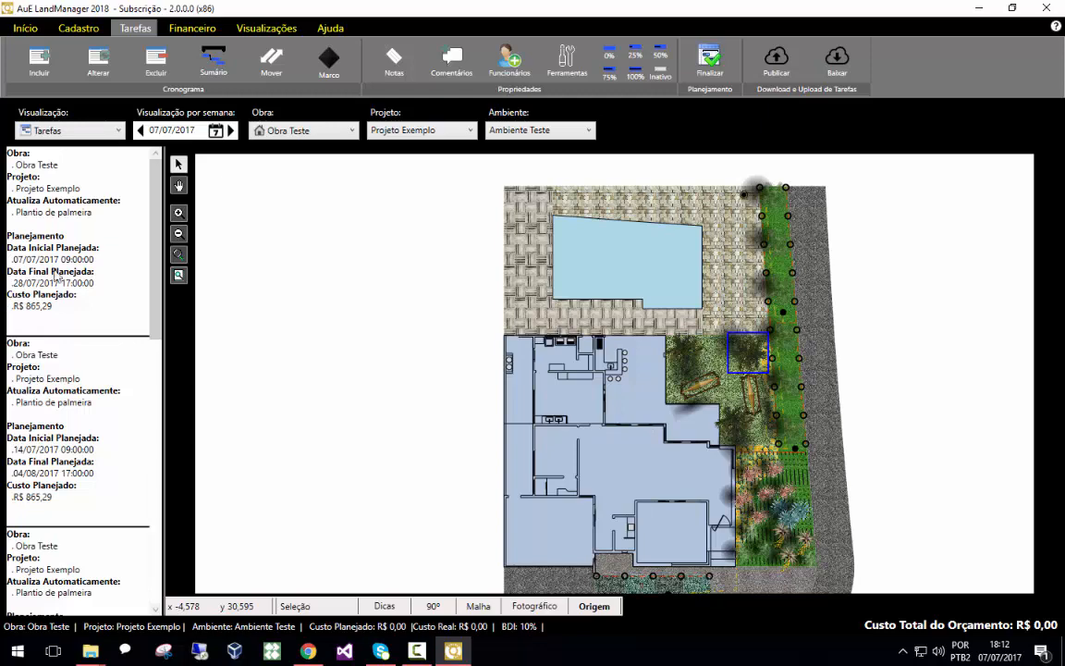
# View the tasks in the week calendar, then return to the project plan
pyautogui.click(242, 29)
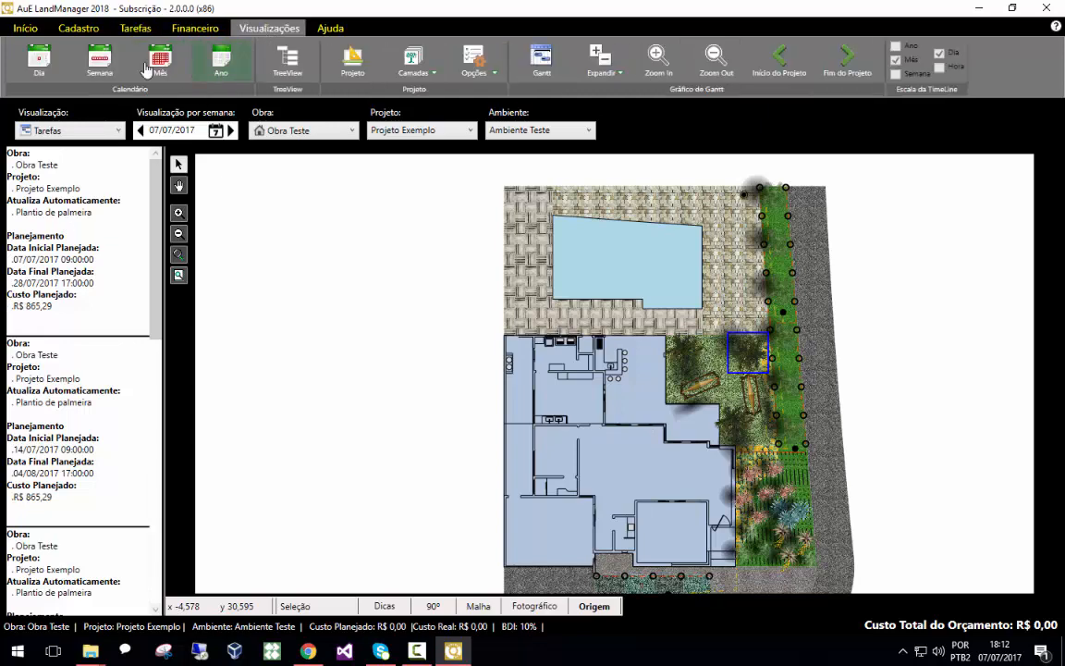
pyautogui.click(92, 60)
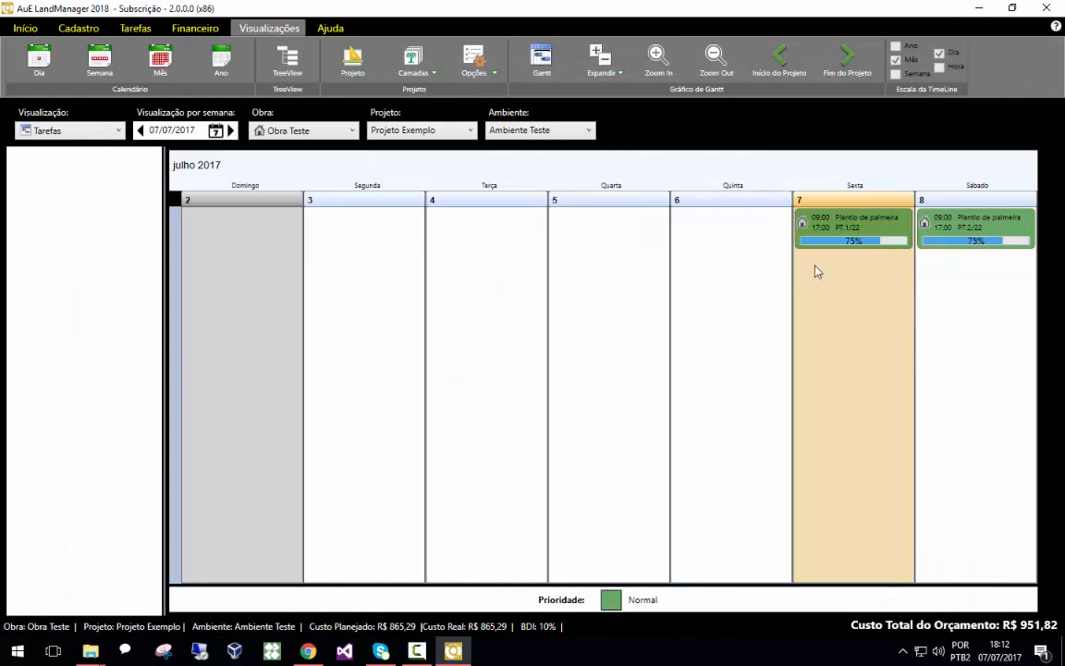
pyautogui.moveTo(808, 231)
pyautogui.click(352, 60)
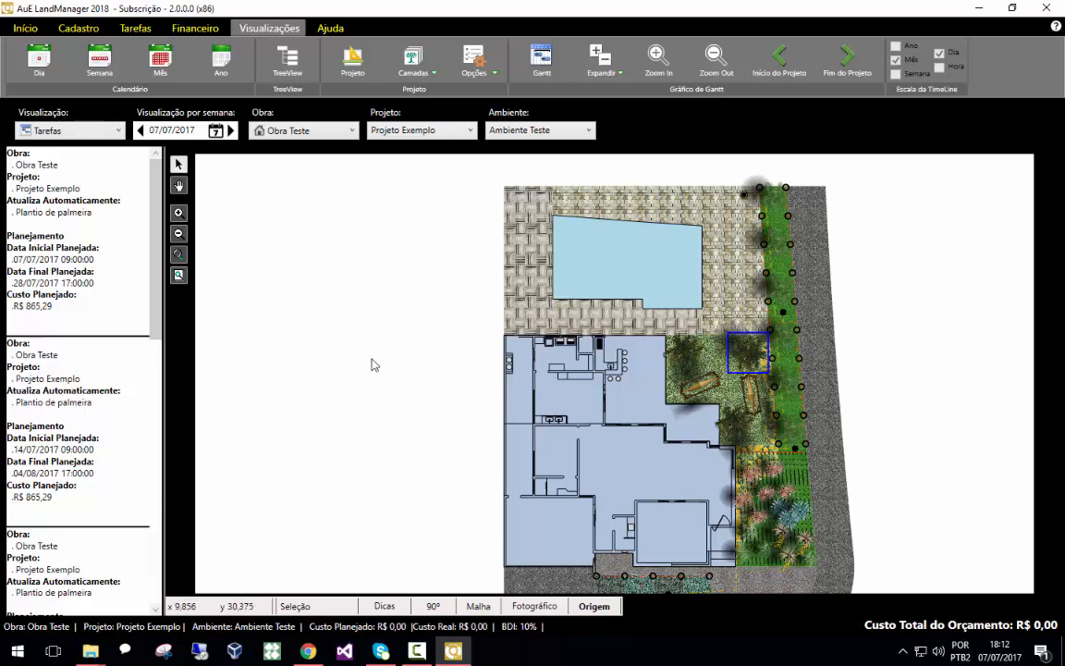
pyautogui.click(65, 135)
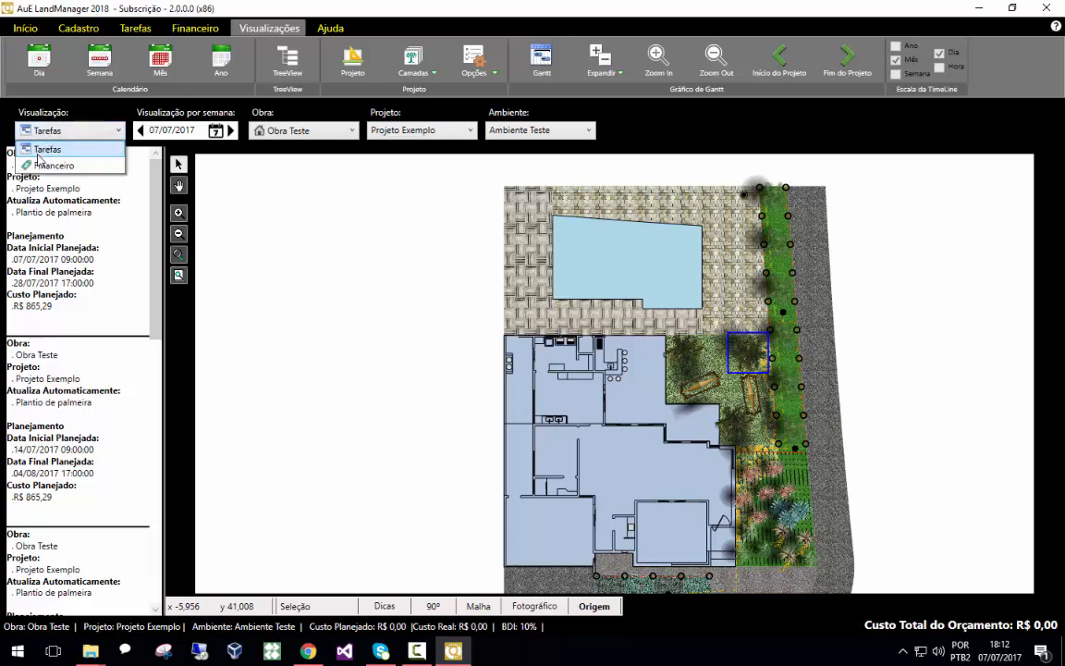
pyautogui.click(64, 148)
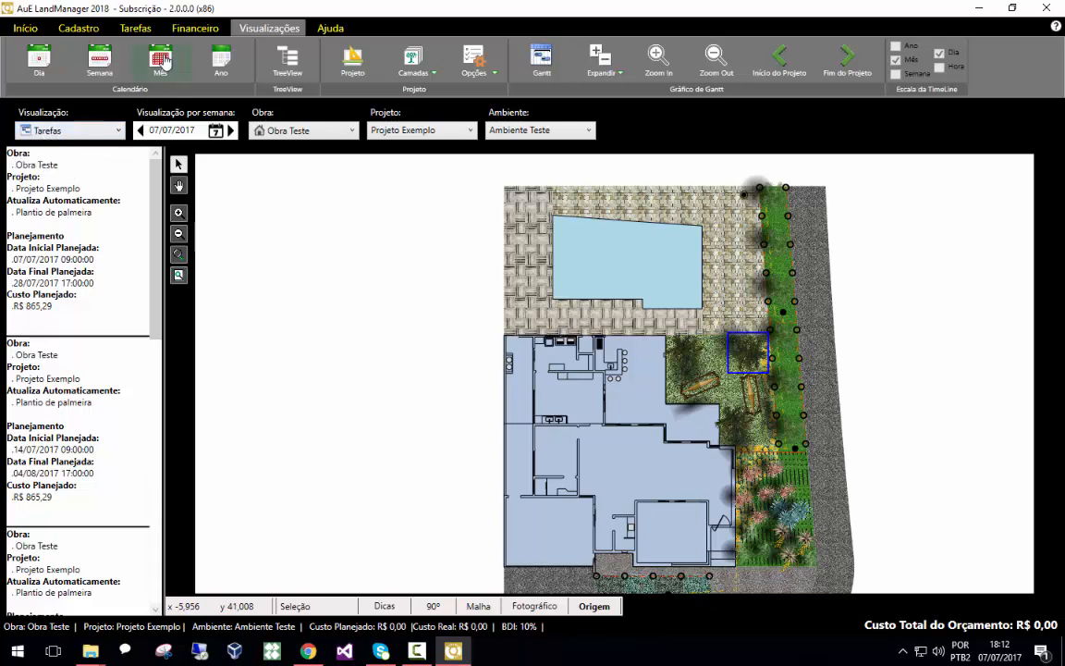
# Finalize the planning by saving the Projeto Exemplo project record and confirming
pyautogui.click(144, 31)
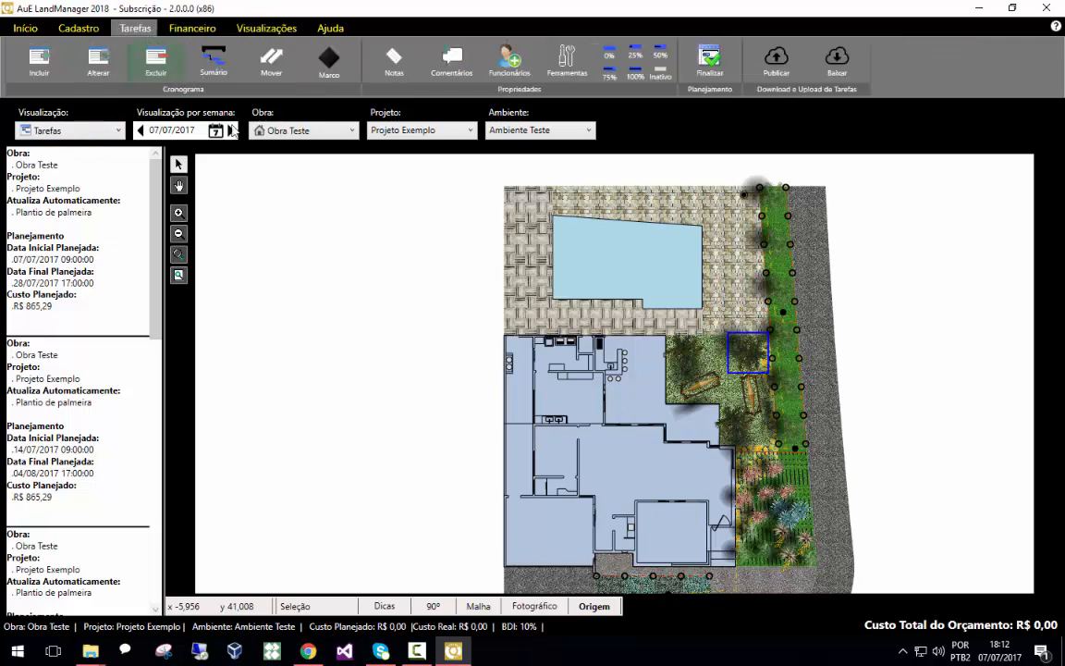
pyautogui.click(716, 81)
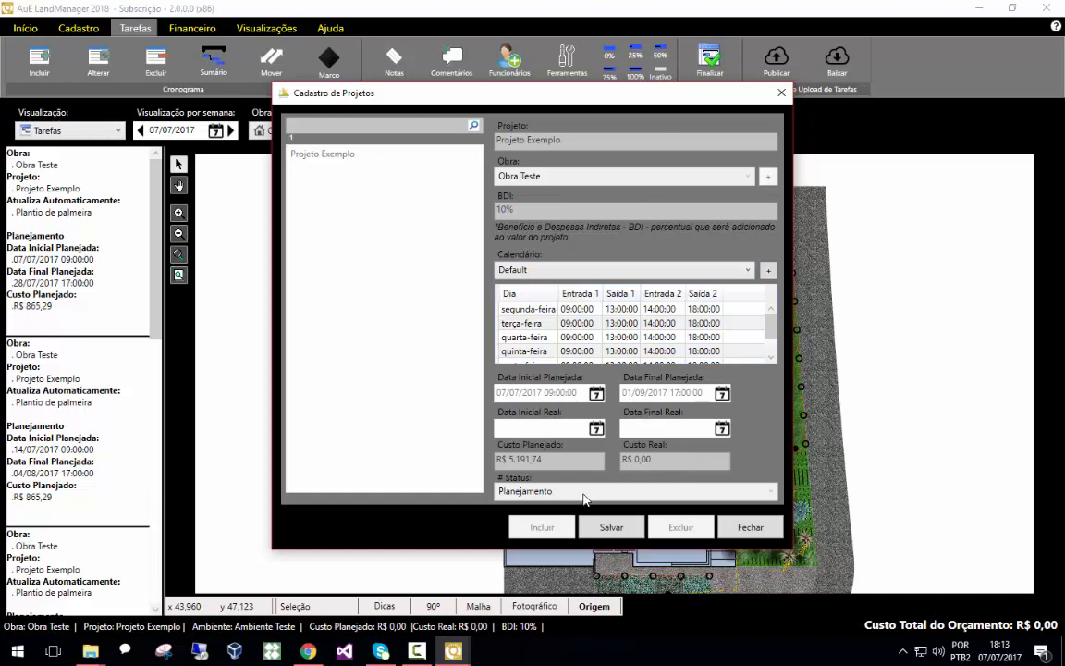
pyautogui.click(617, 529)
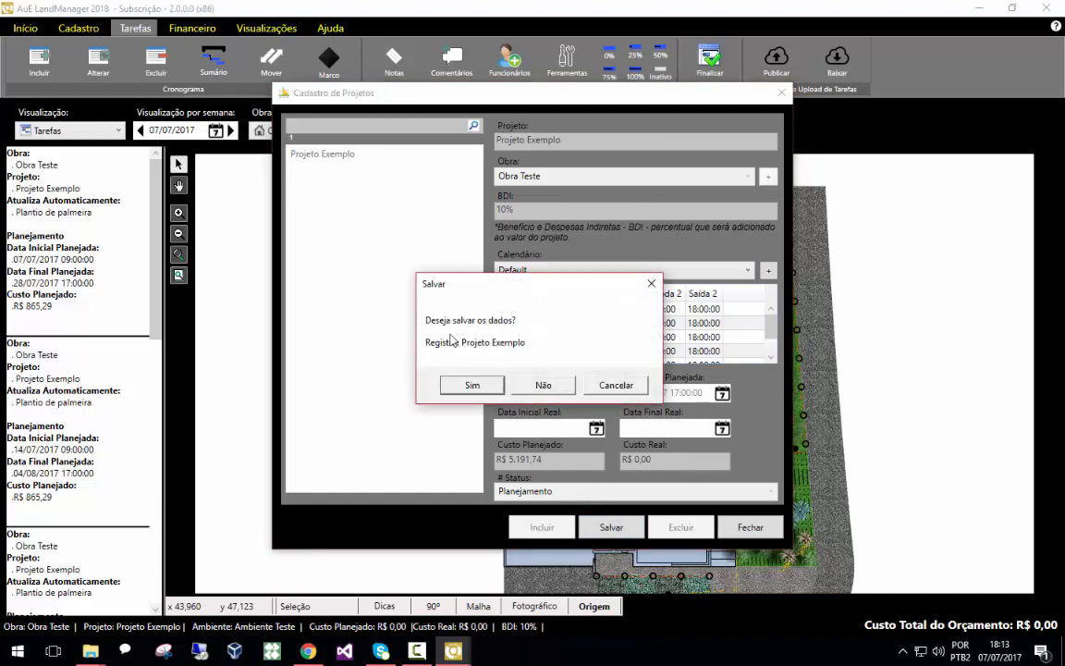
pyautogui.click(493, 385)
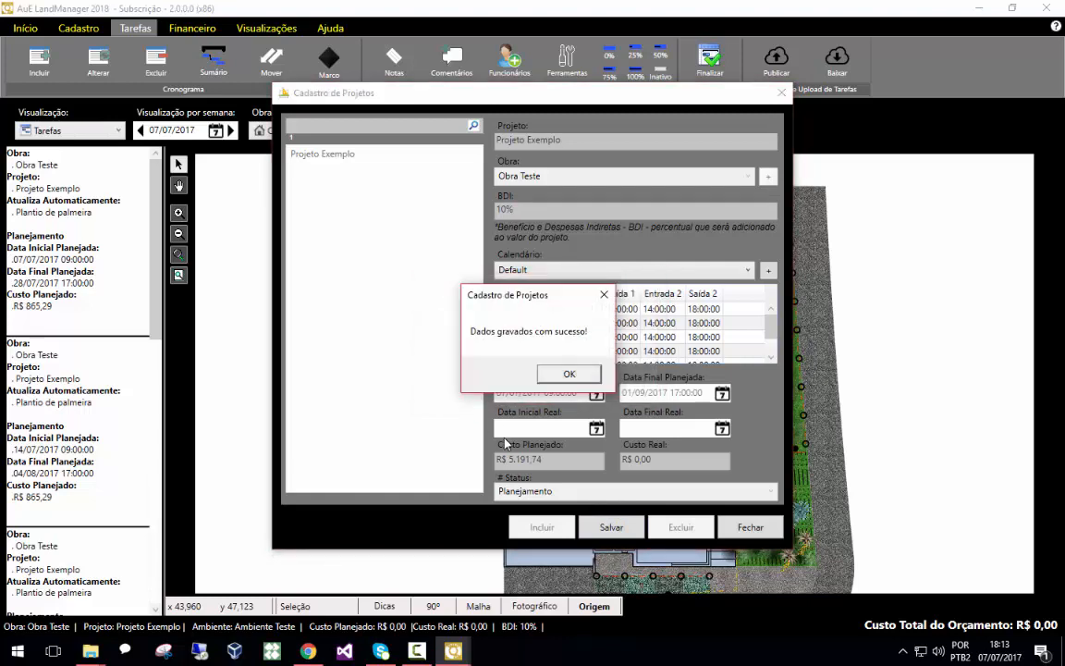
pyautogui.click(573, 373)
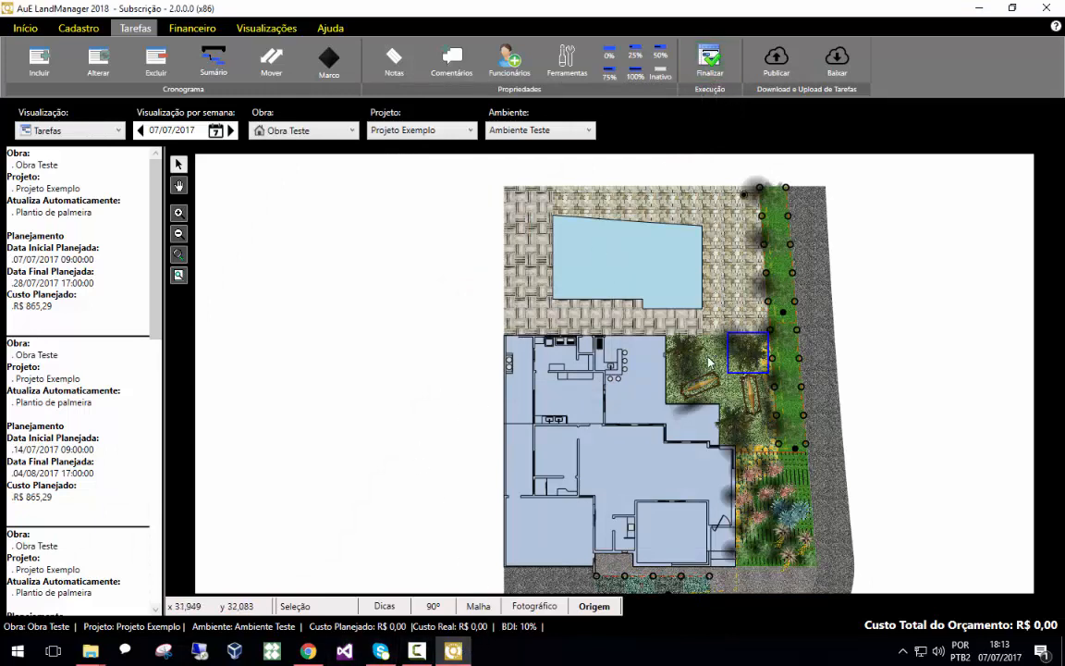
# Select the planted palm, reopen the project record and save it with its status set to Planejamento
pyautogui.click(752, 354)
pyautogui.click(751, 355)
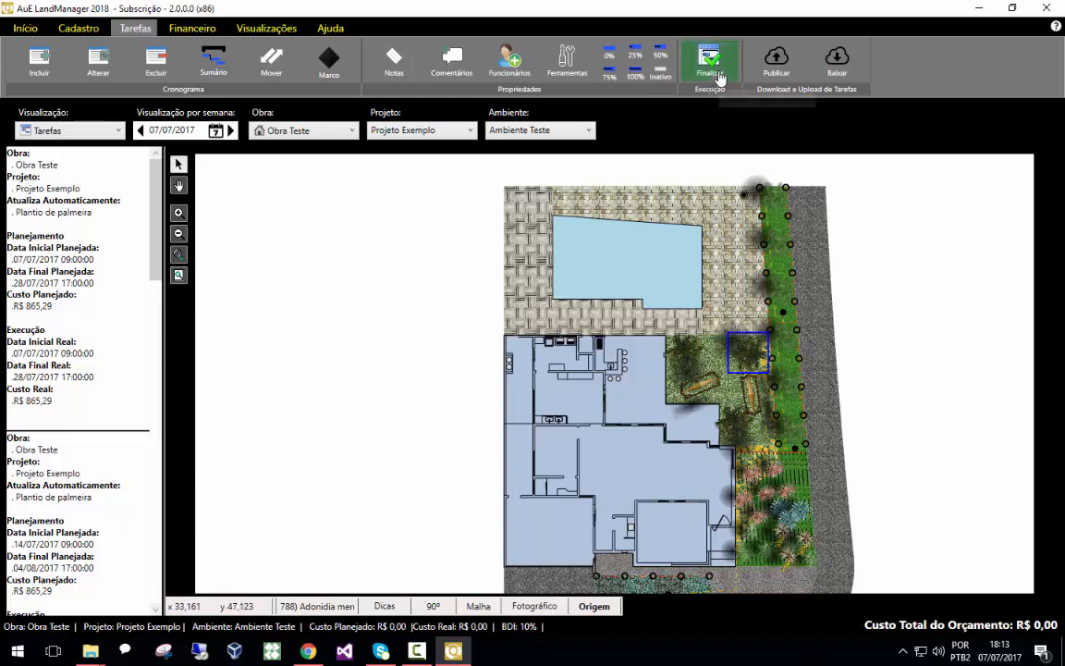
pyautogui.click(719, 79)
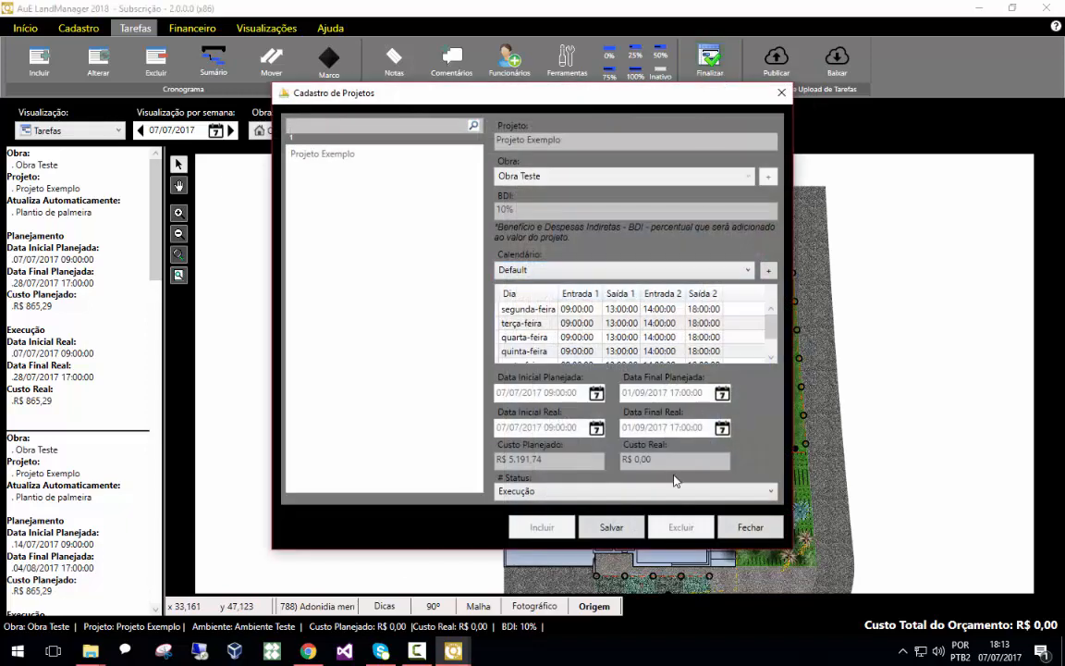
pyautogui.click(632, 490)
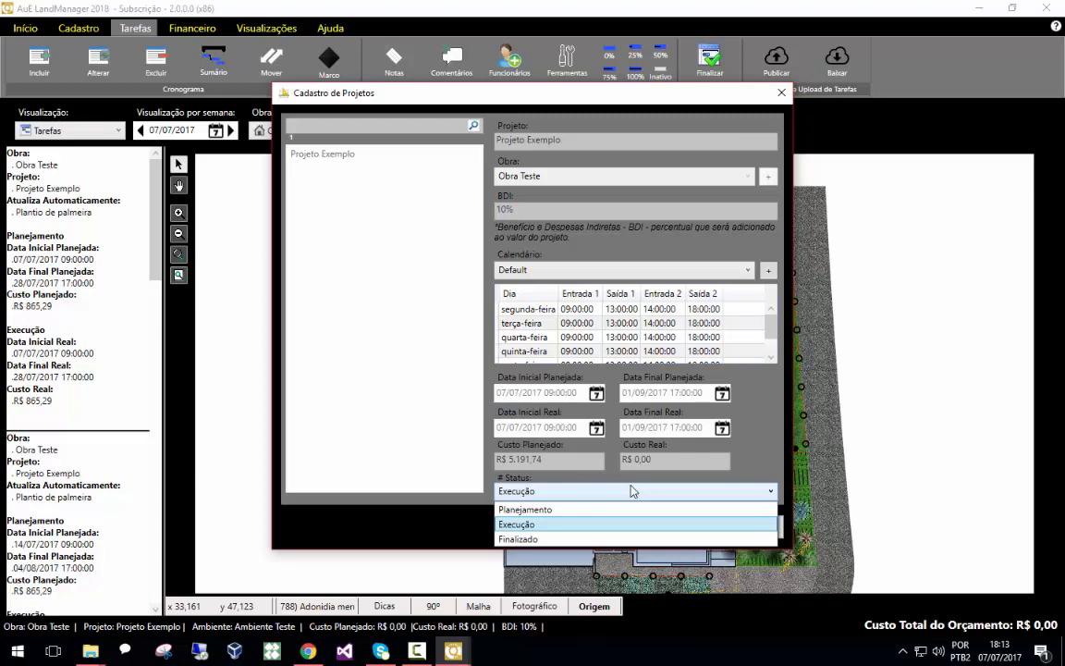
pyautogui.click(564, 540)
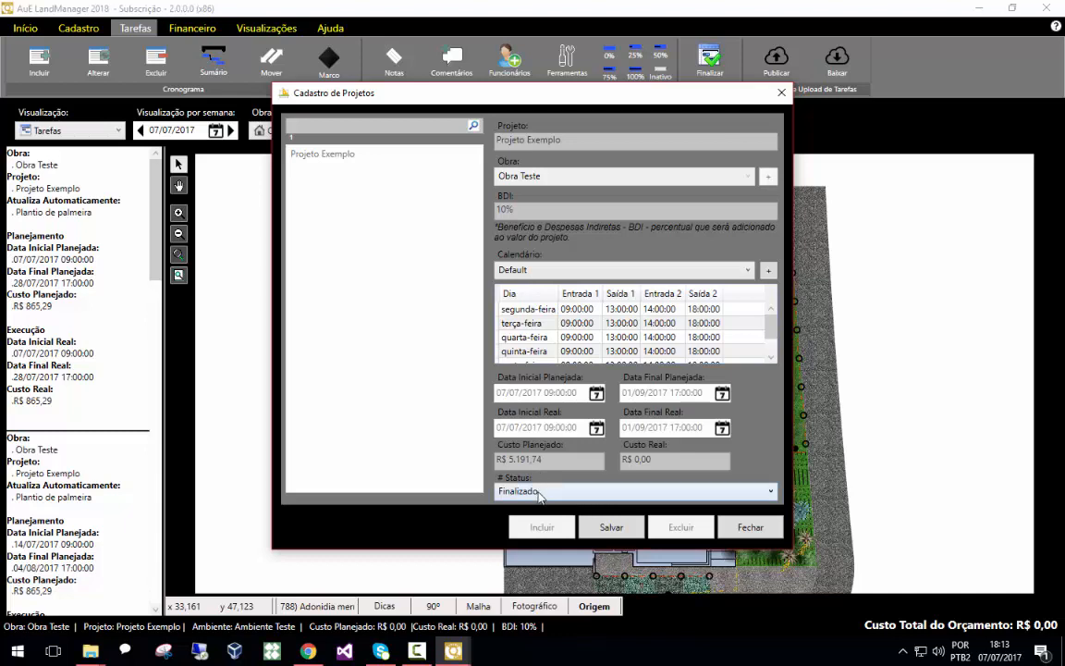
pyautogui.click(629, 493)
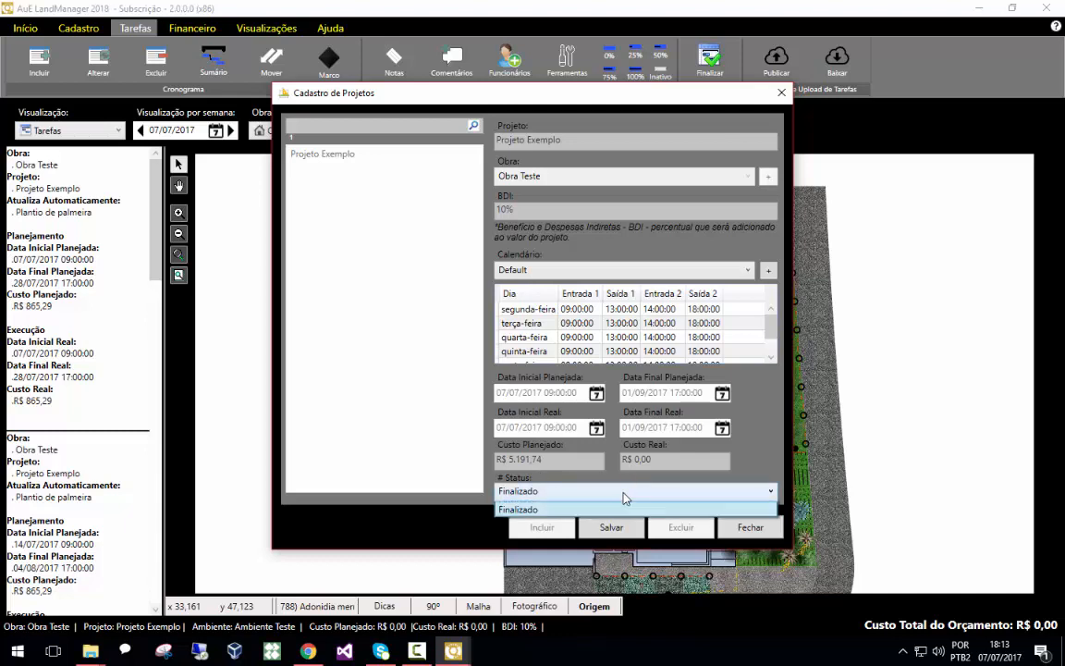
pyautogui.click(569, 572)
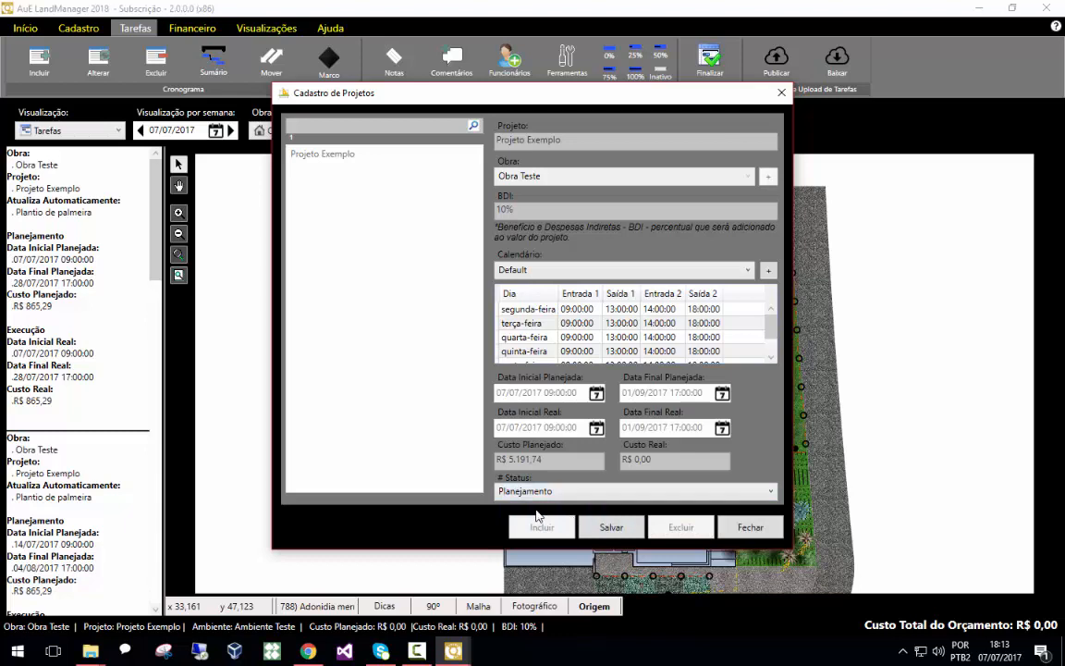
pyautogui.click(614, 528)
pyautogui.click(512, 450)
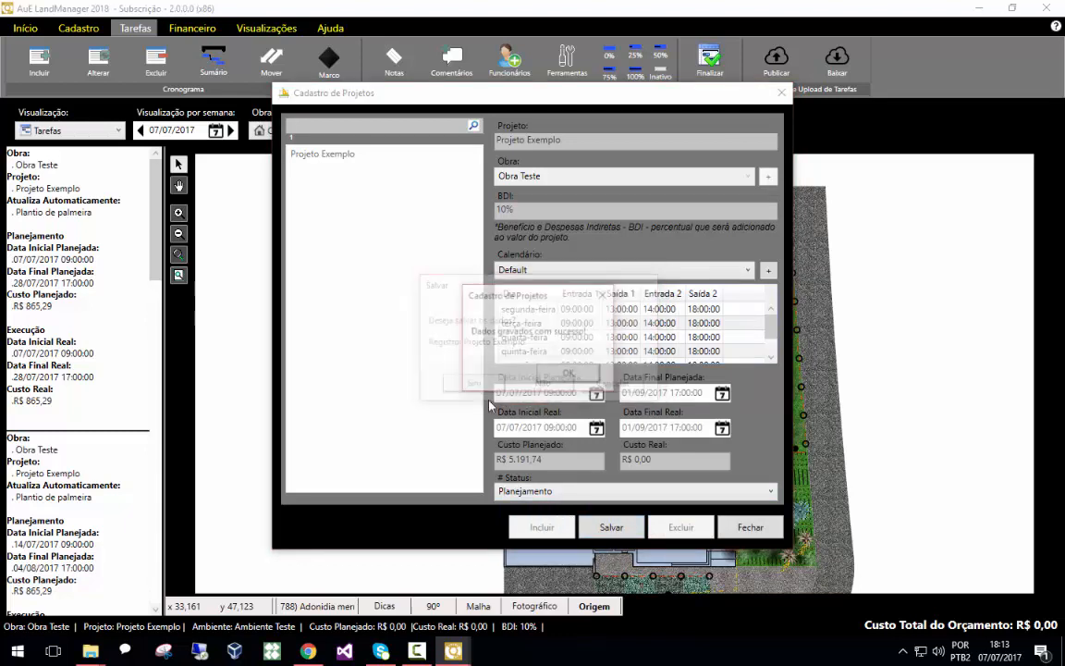
pyautogui.click(570, 373)
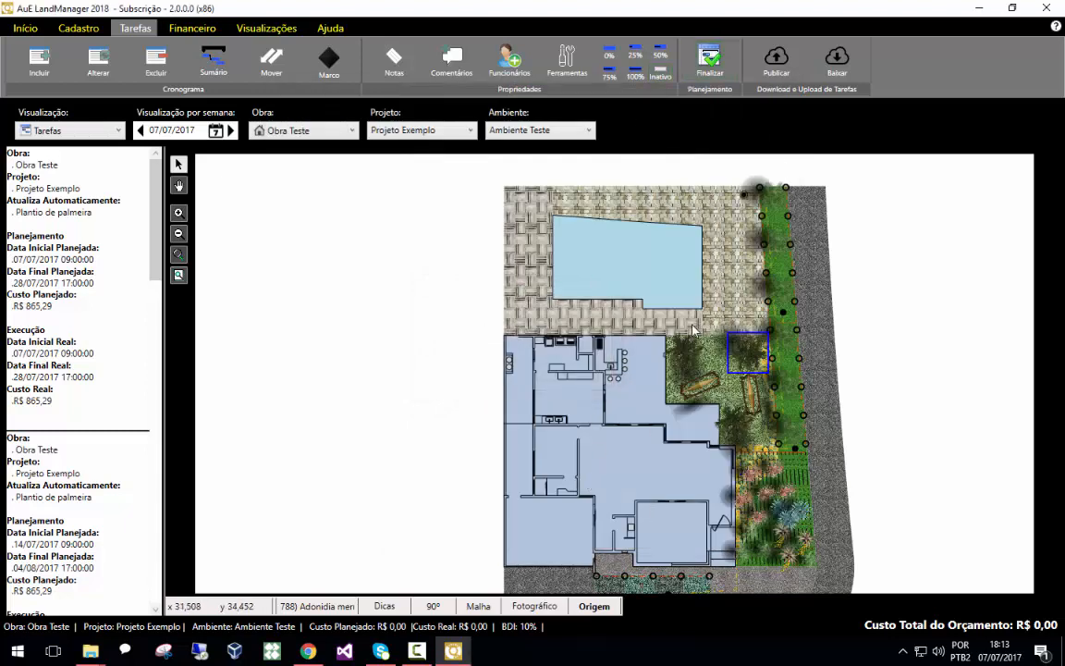
# Switch the visualization to the Financeiro calendar
pyautogui.click(84, 135)
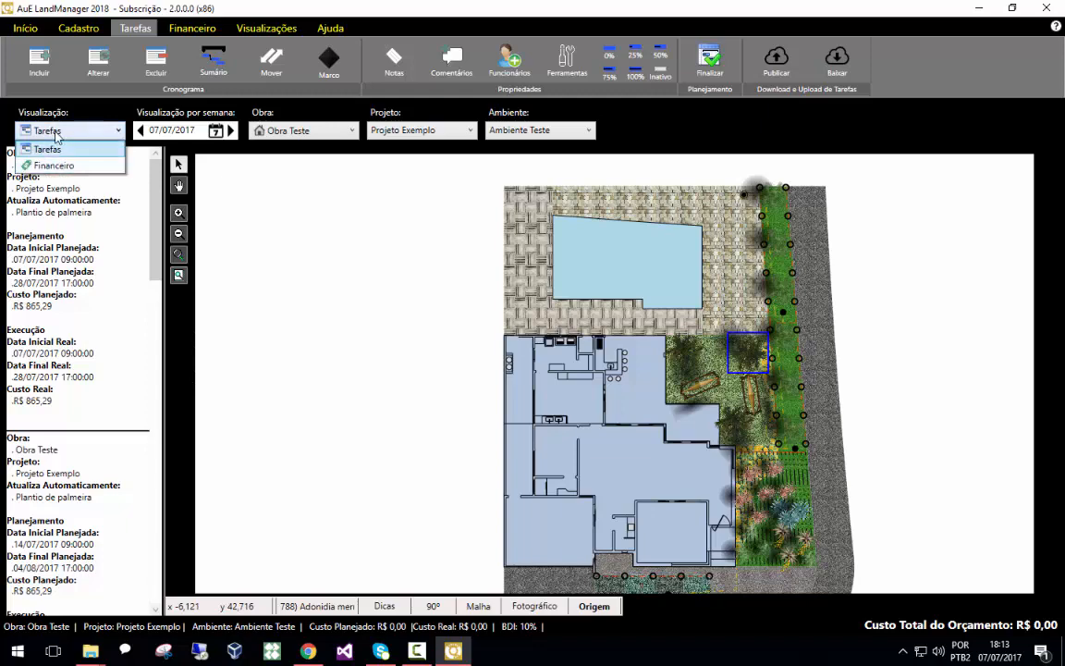
pyautogui.click(81, 167)
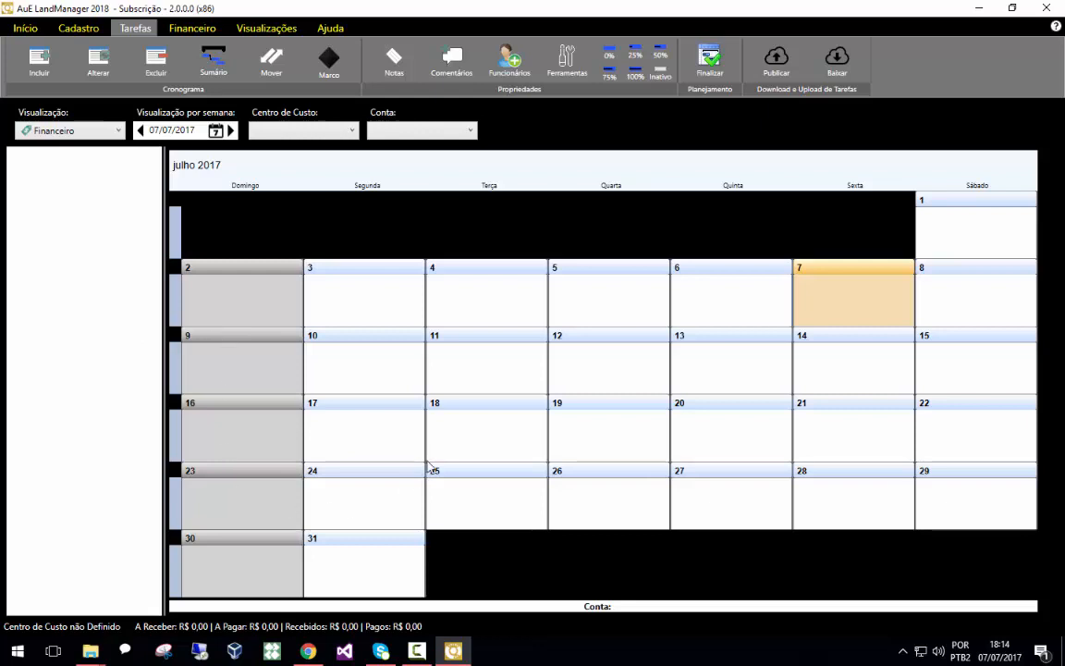
# Review the financial locations, payment methods and categories registers, closing each one
pyautogui.click(175, 31)
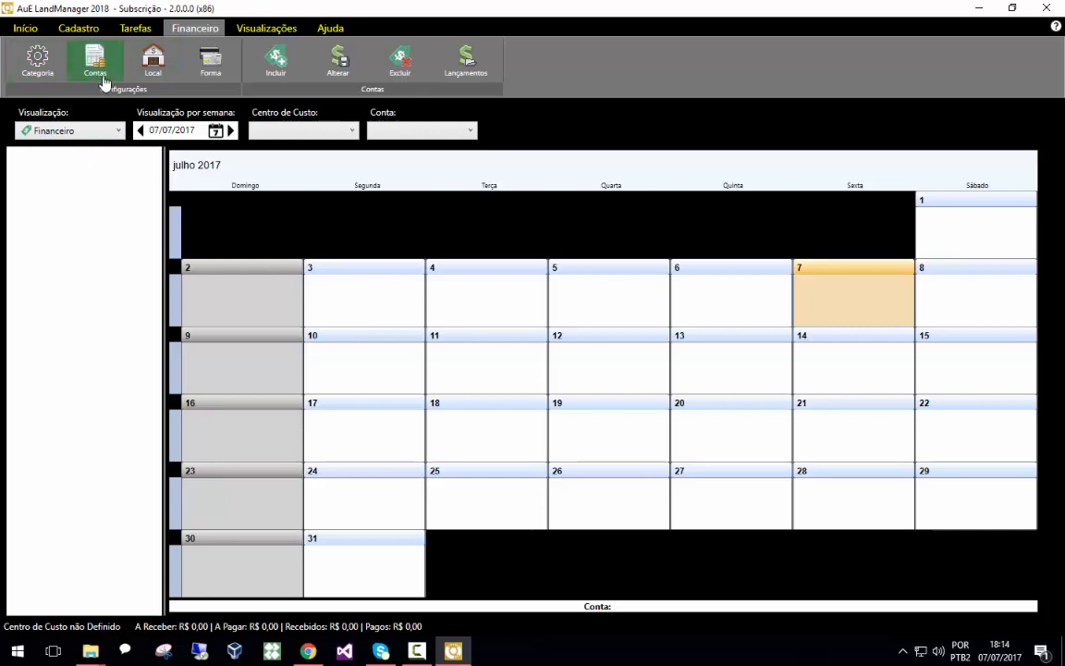
pyautogui.click(152, 67)
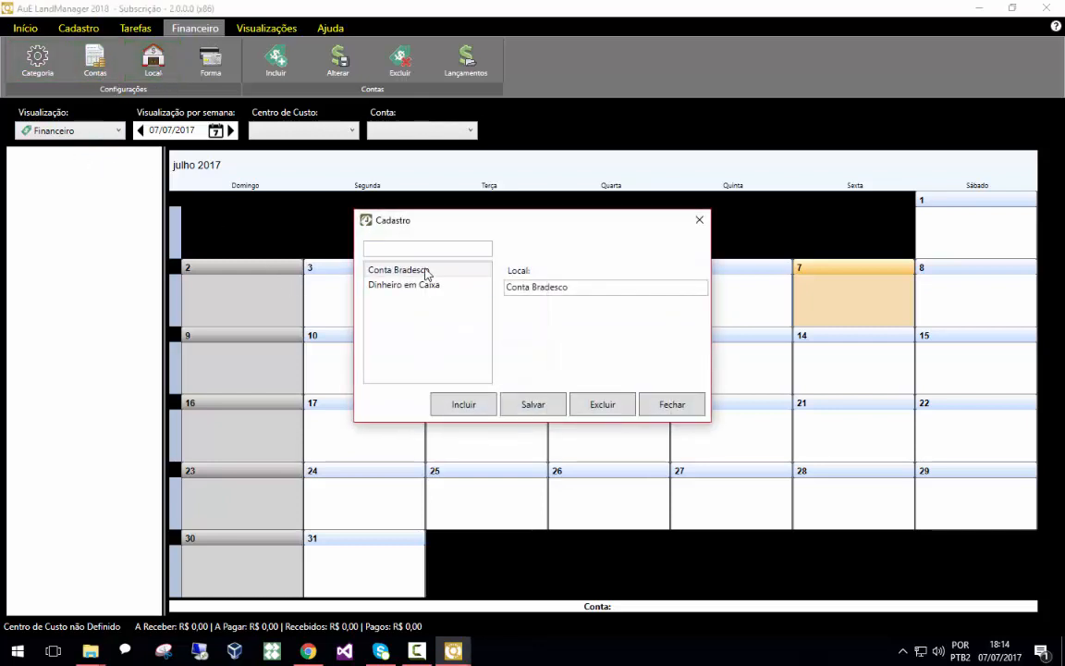
pyautogui.click(699, 220)
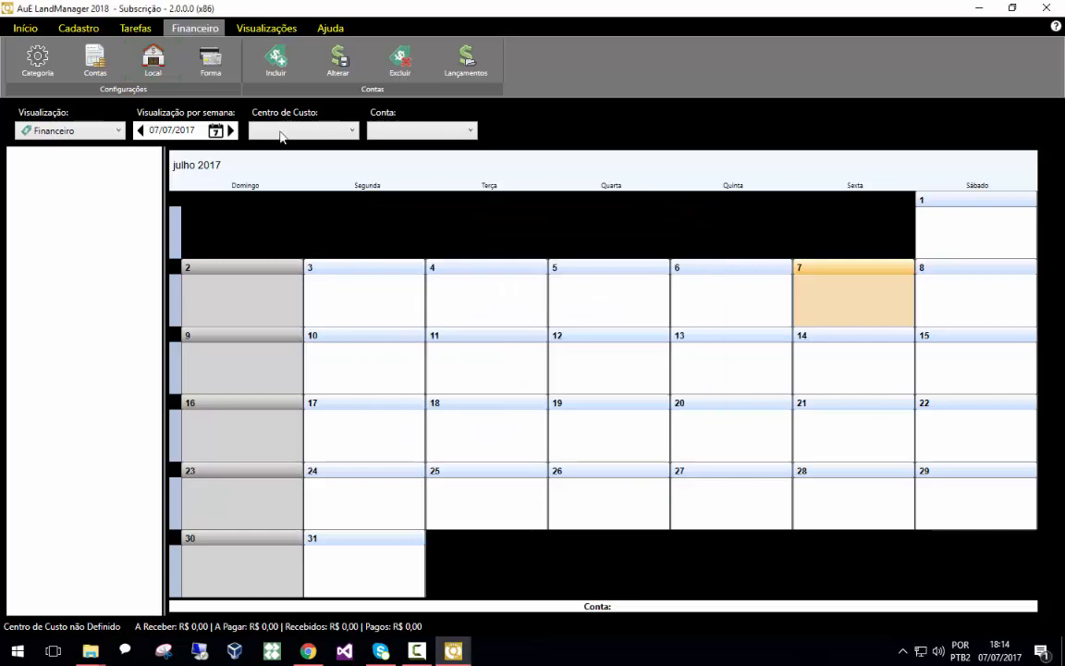
pyautogui.click(211, 60)
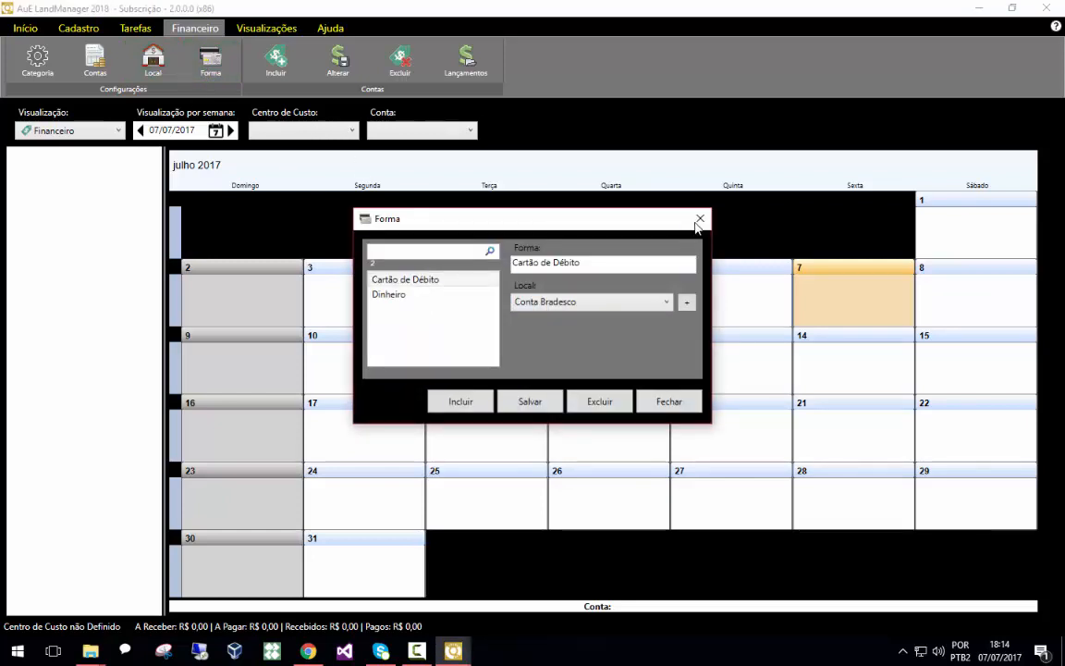
pyautogui.click(700, 220)
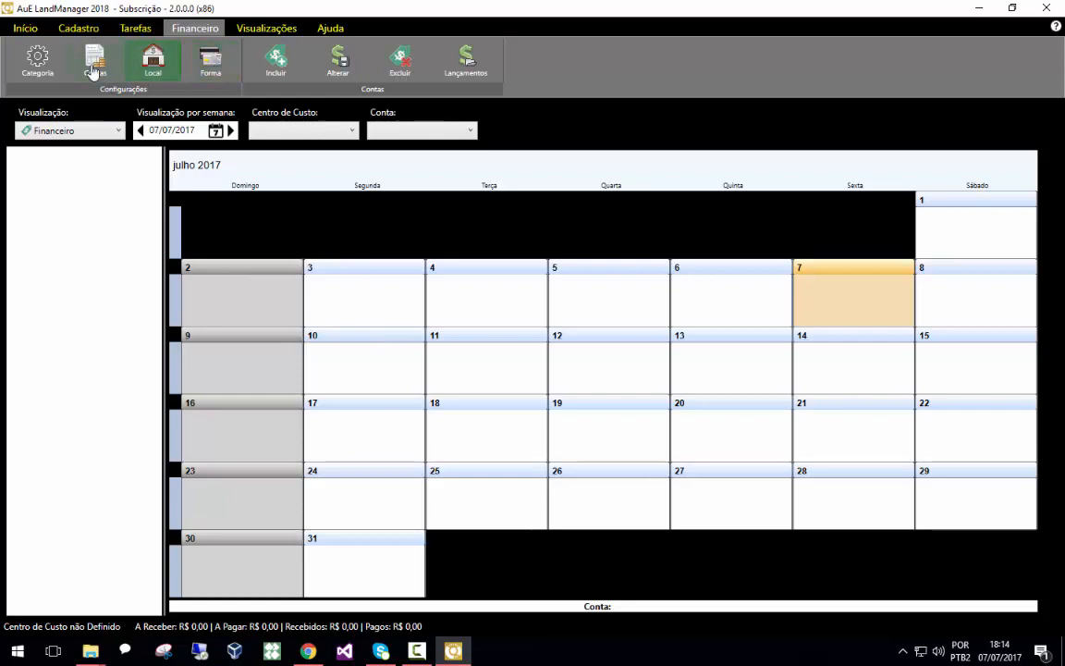
pyautogui.click(44, 57)
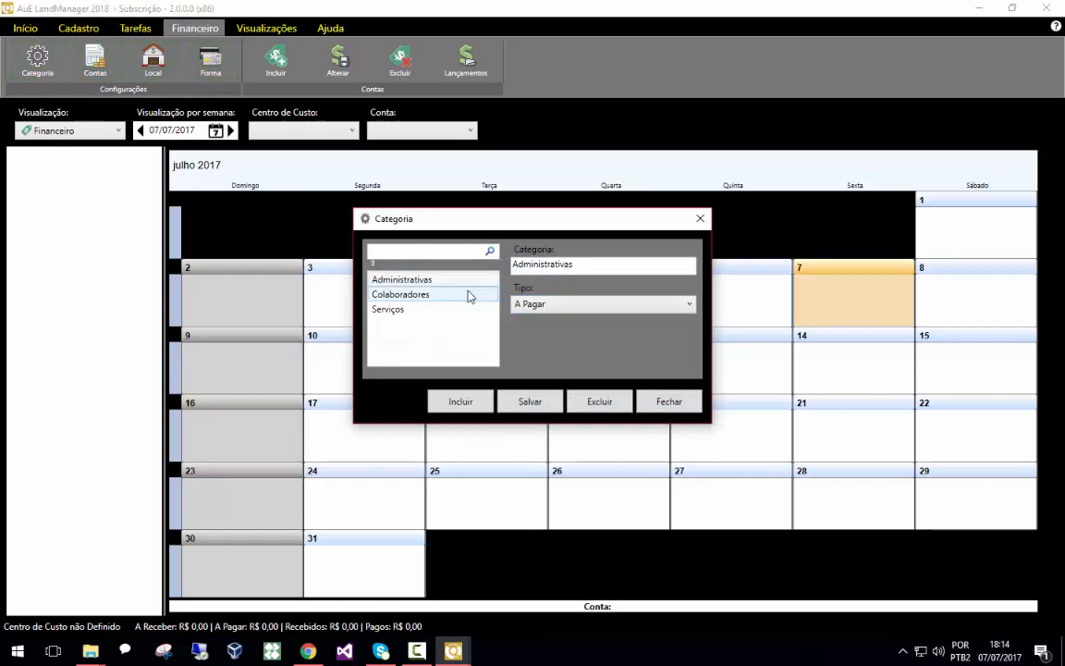
pyautogui.click(698, 221)
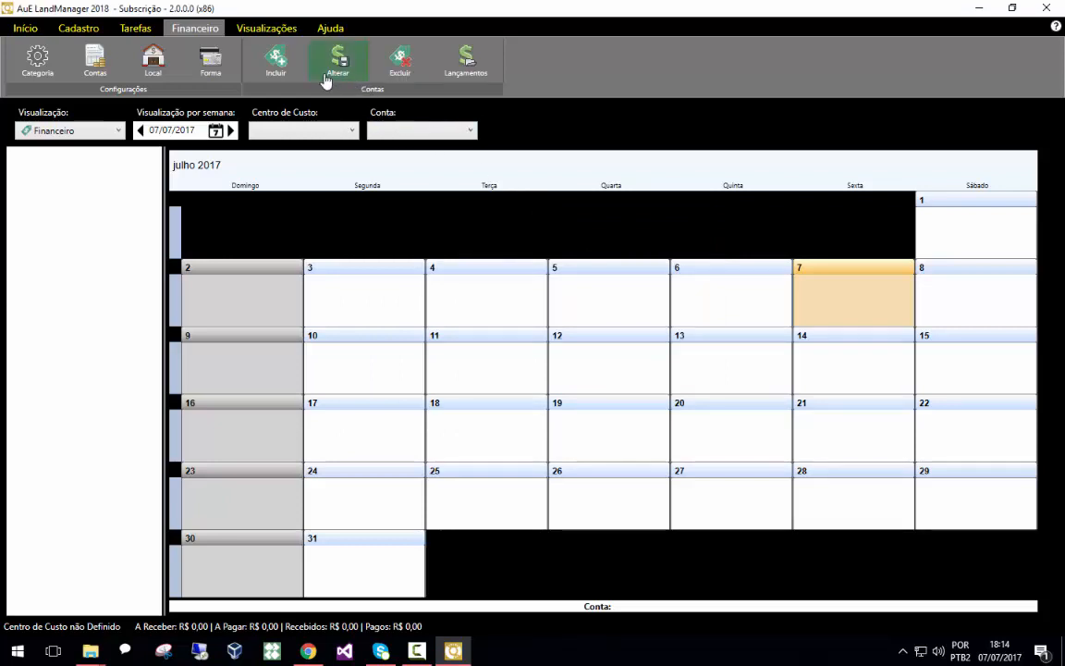
# Start a new payable entry for account 1.2 - LUZ with cost centre Obras
pyautogui.click(290, 61)
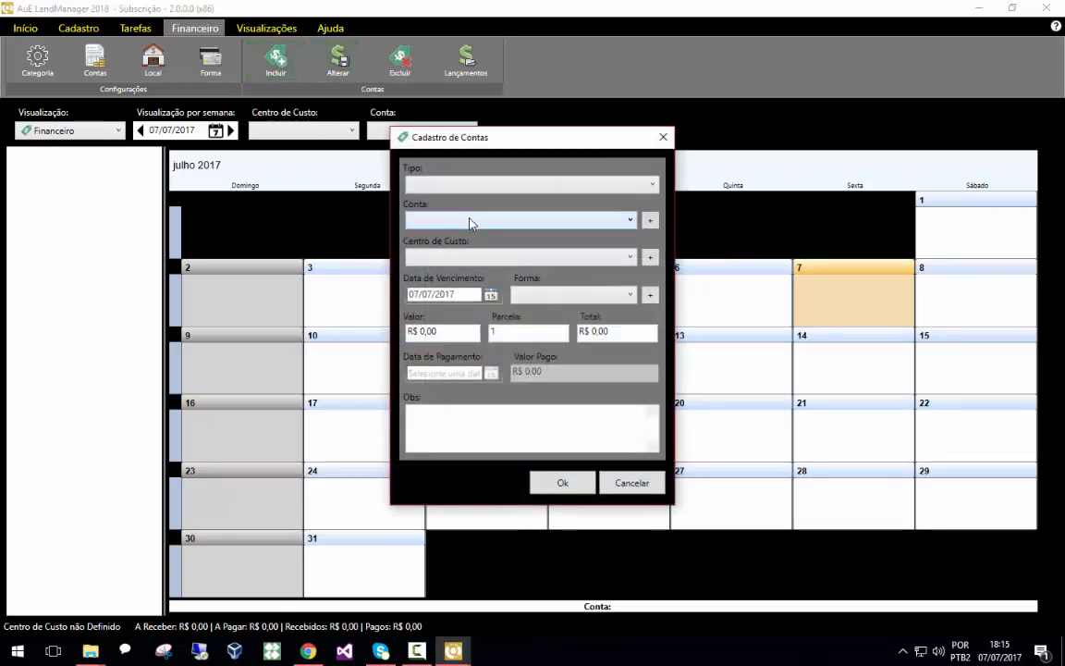
pyautogui.click(504, 187)
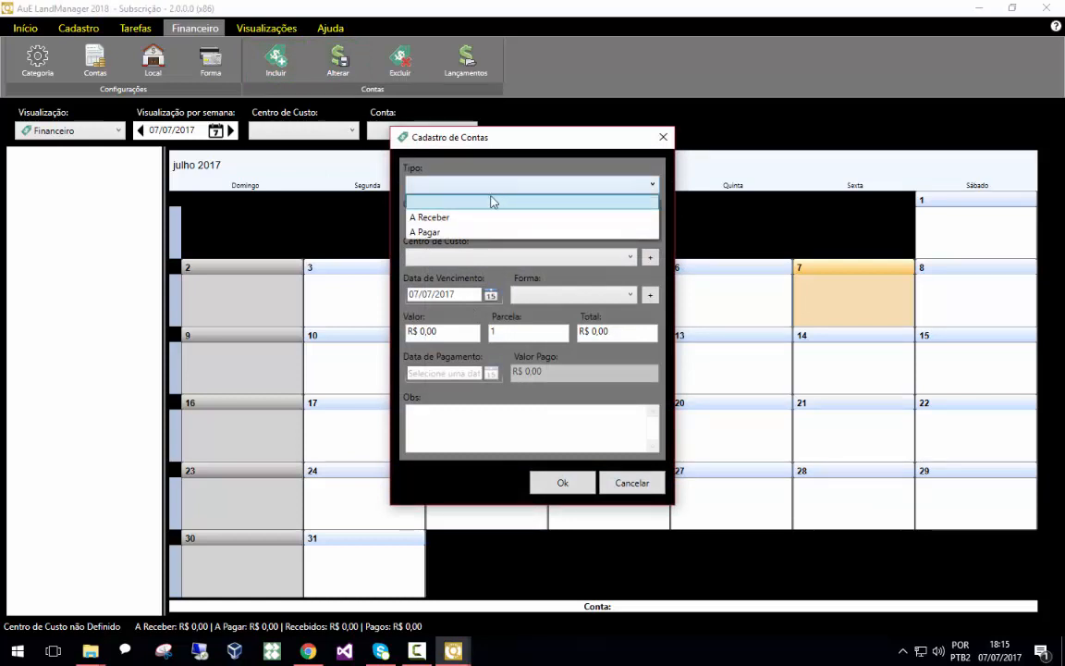
pyautogui.click(444, 232)
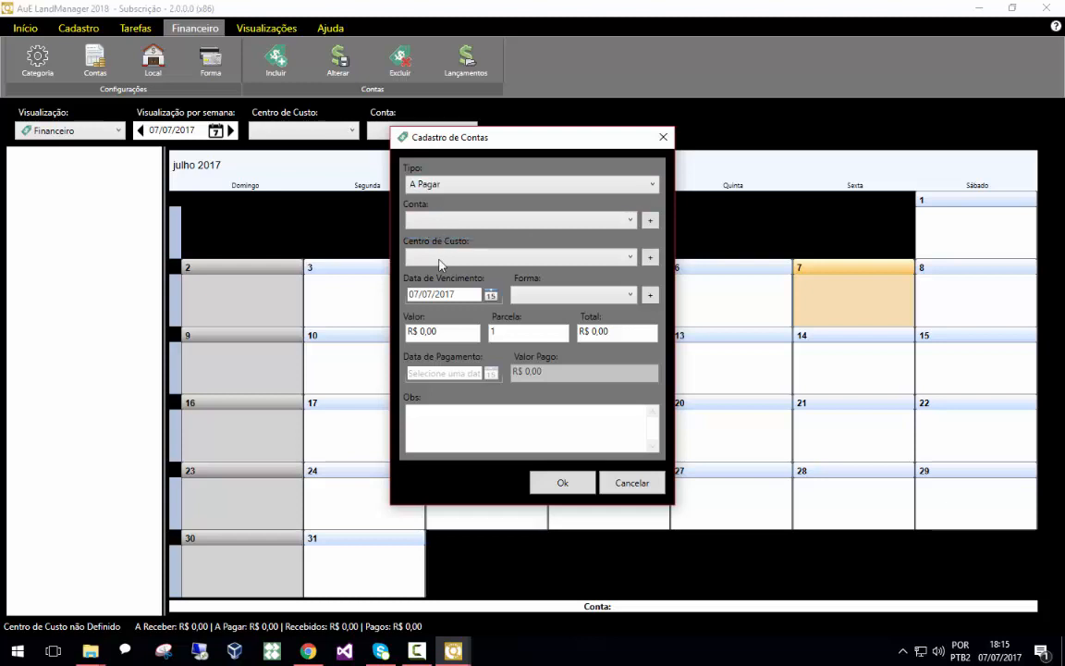
pyautogui.click(444, 219)
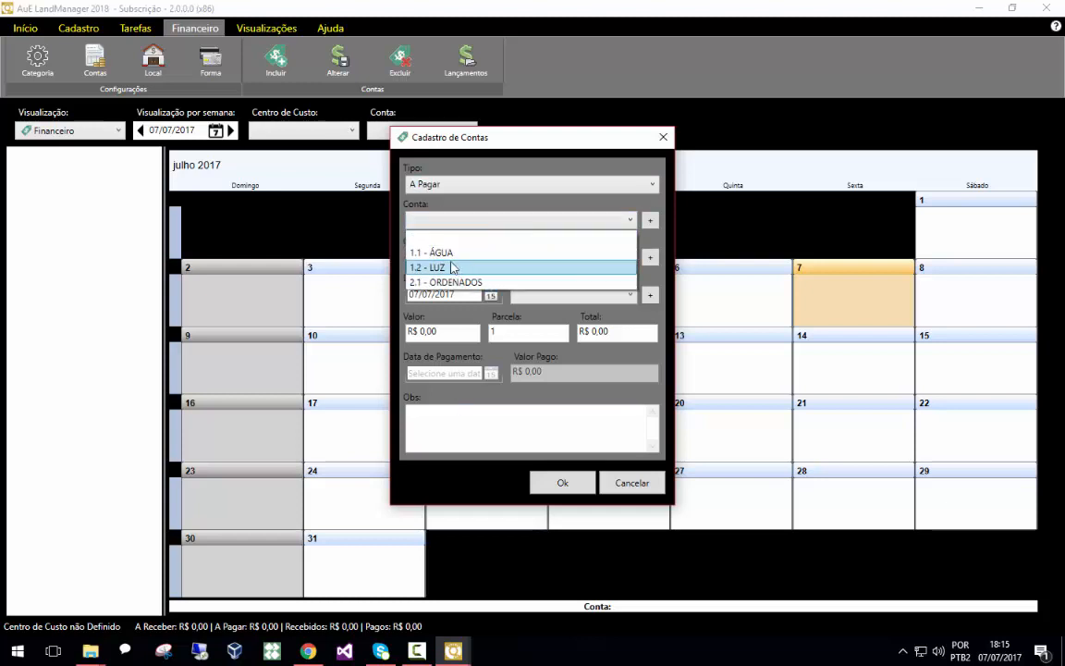
pyautogui.click(454, 267)
pyautogui.click(451, 256)
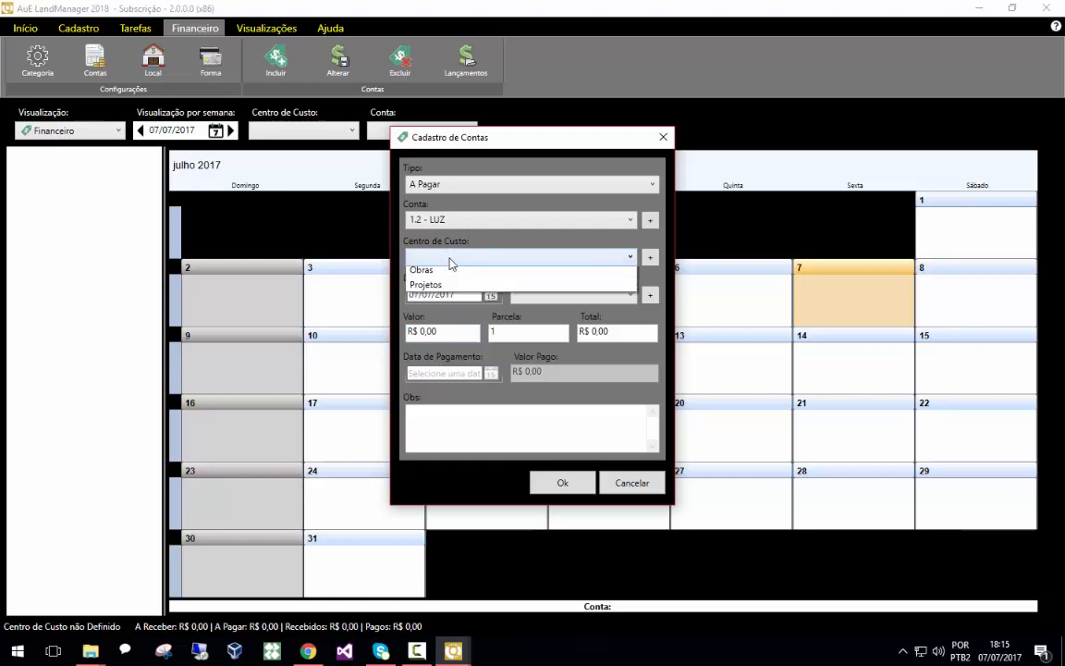
pyautogui.click(445, 286)
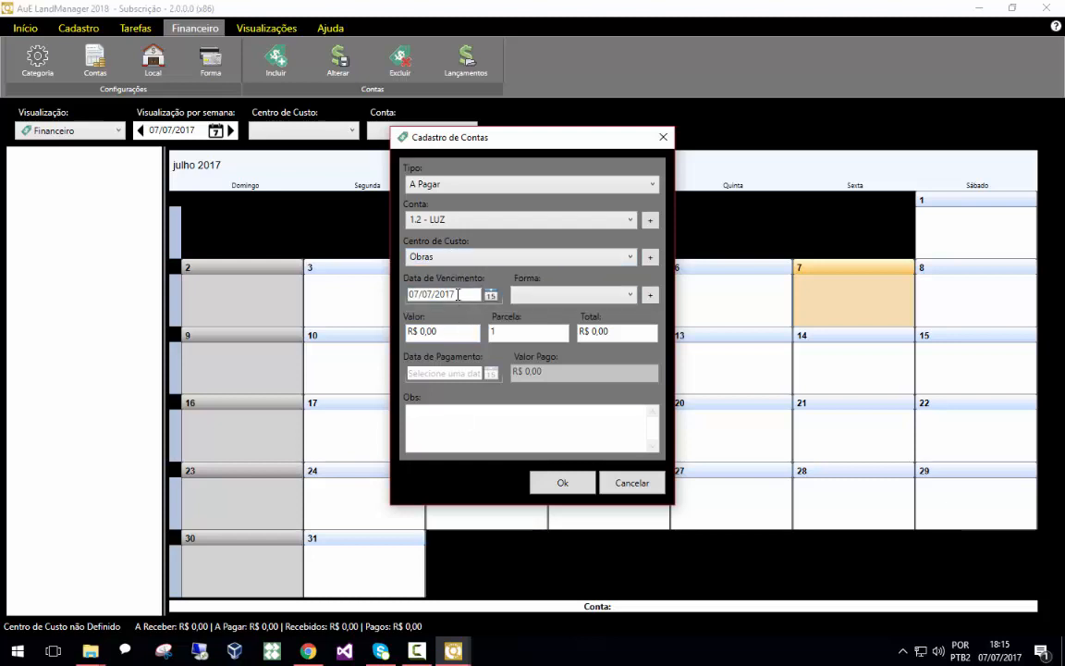
# Set the entry's payment form to Cartão de Débito and value to R$ 200,00, then confirm it
pyautogui.click(541, 296)
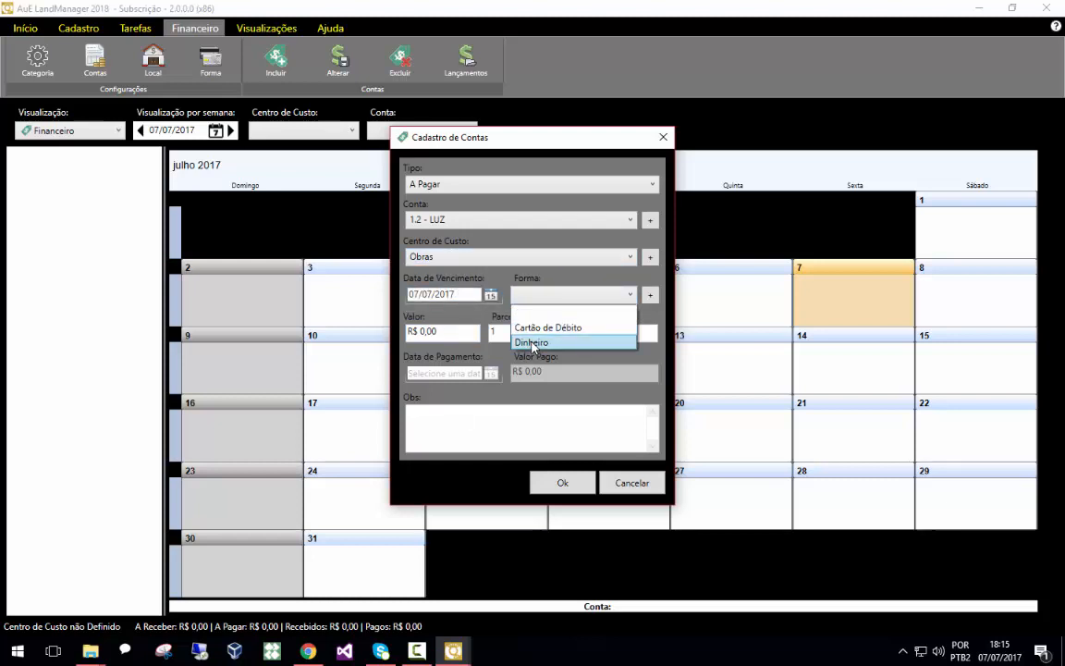
pyautogui.click(542, 329)
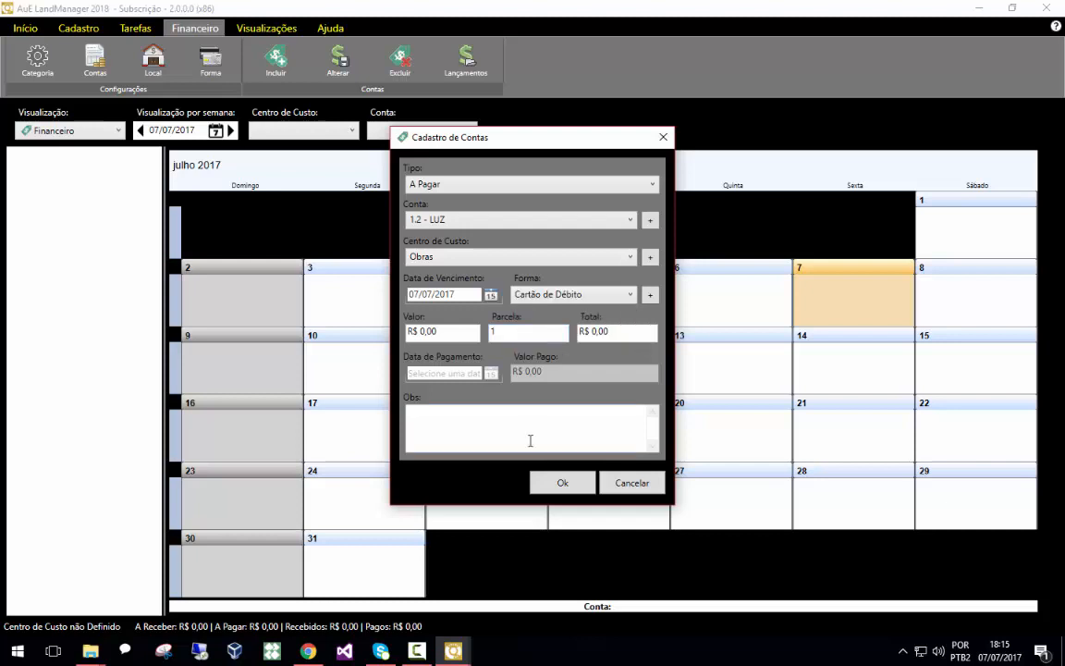
pyautogui.click(423, 331)
pyautogui.click(563, 483)
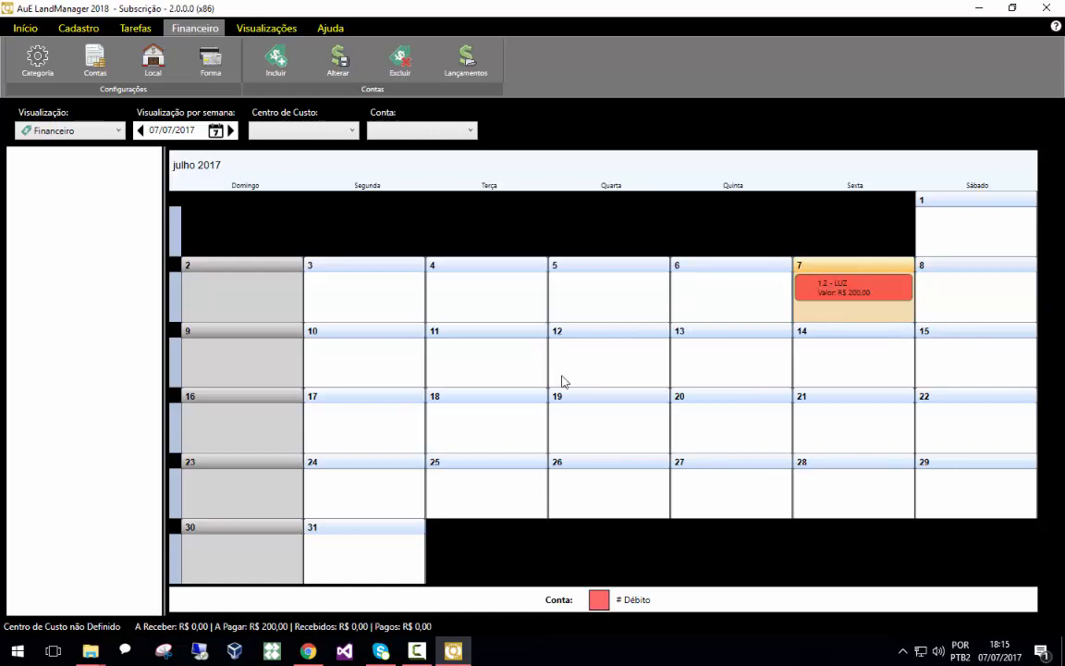
# Delete the 1.2 - LUZ entry from 7 July
pyautogui.click(844, 298)
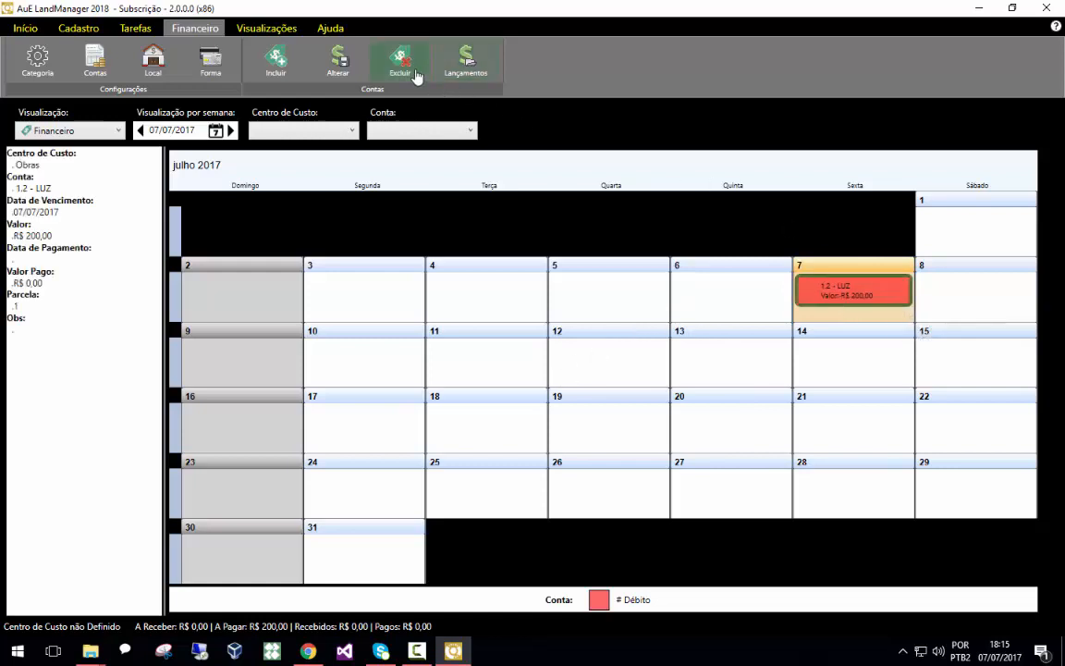
pyautogui.click(417, 77)
pyautogui.click(508, 382)
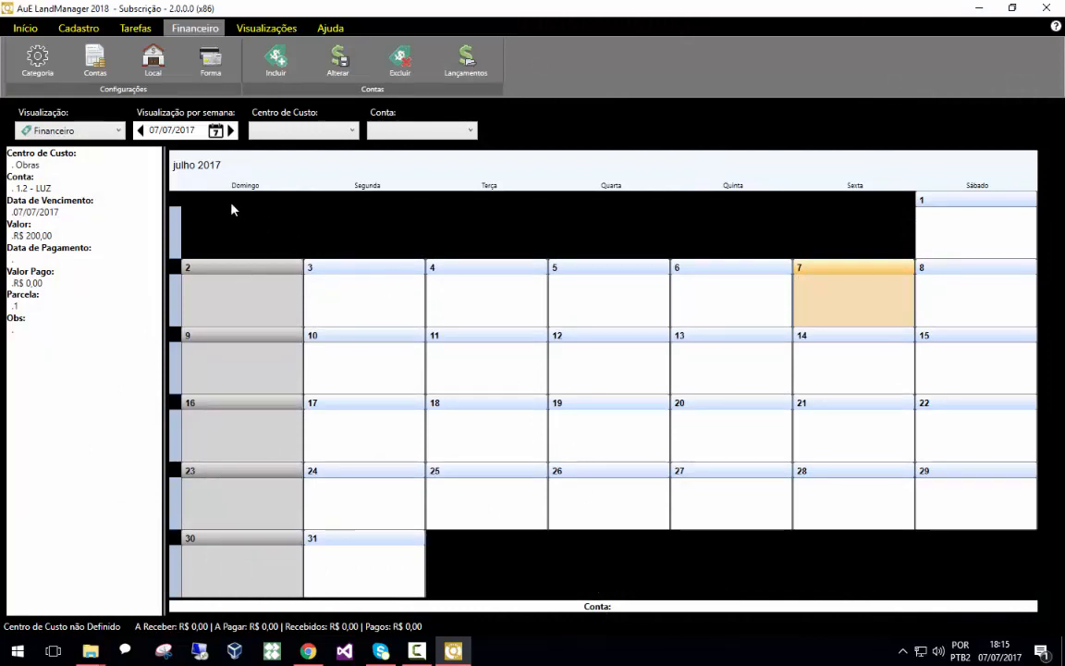
# Open the Gerar Orçamento budget dialog and close it without exporting
pyautogui.click(28, 28)
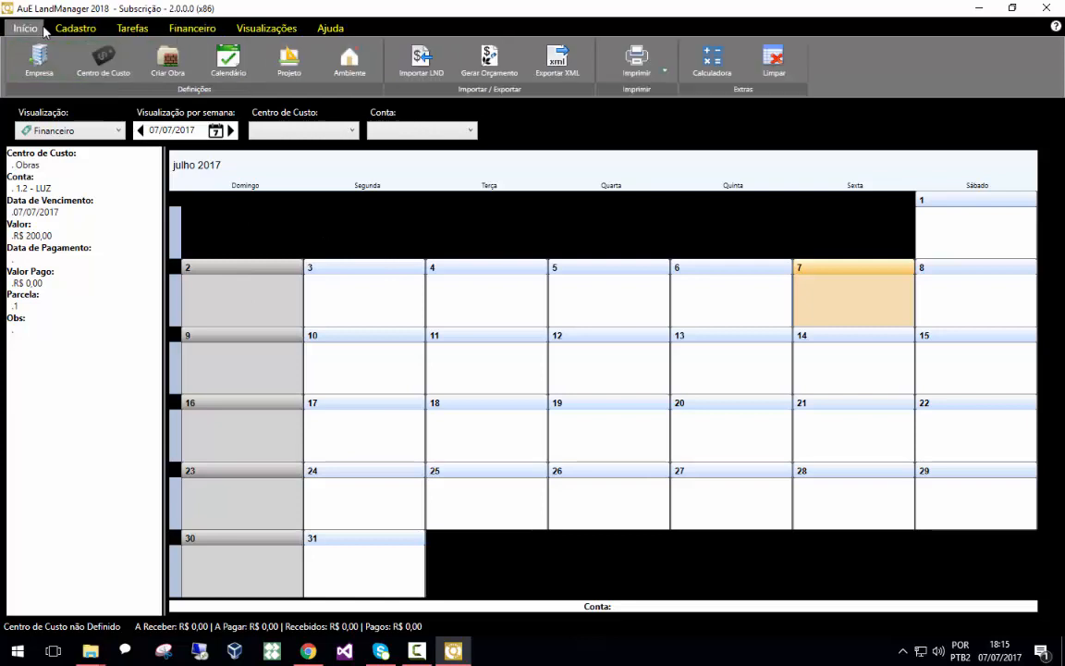
pyautogui.click(496, 72)
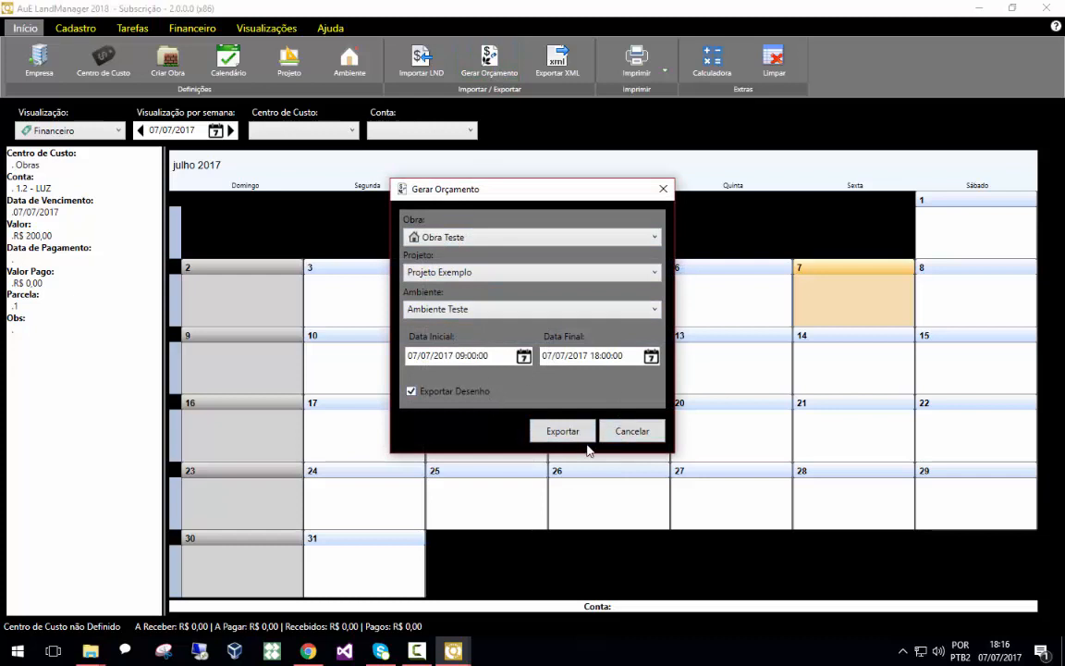
pyautogui.click(663, 189)
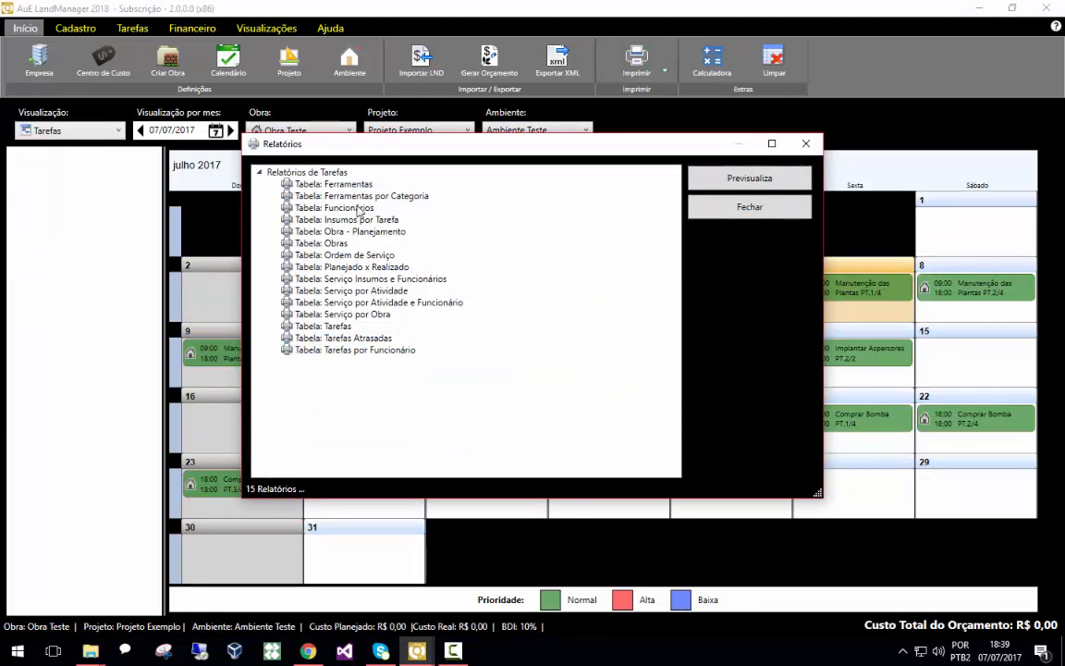
# Preview the Tabela: Ordem de Serviço report in a maximized preview window
pyautogui.click(358, 255)
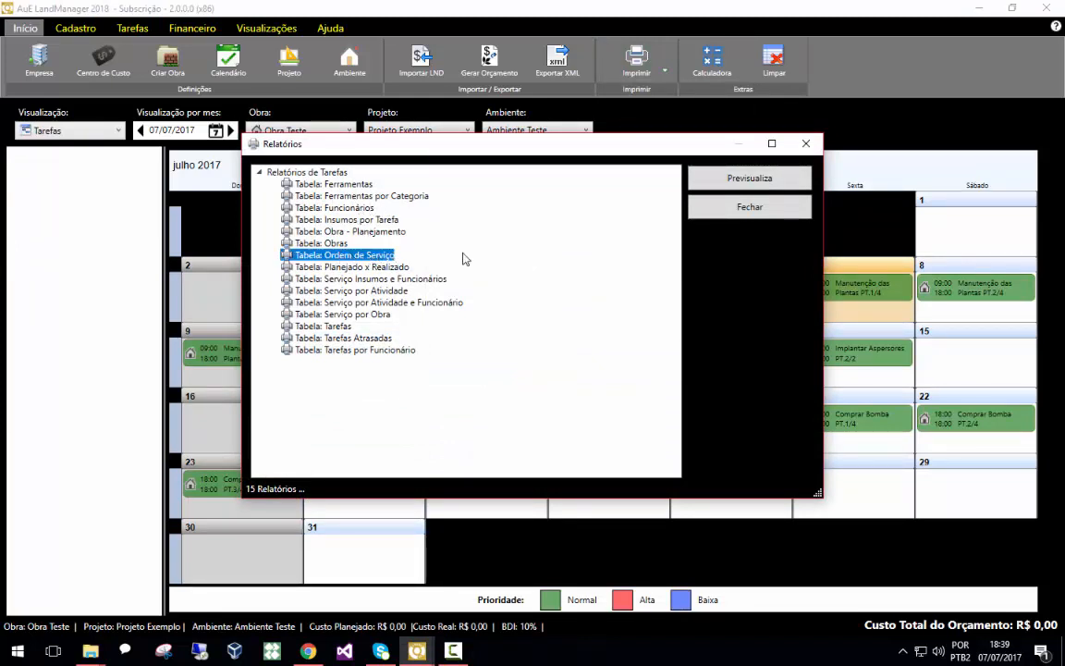
pyautogui.click(715, 181)
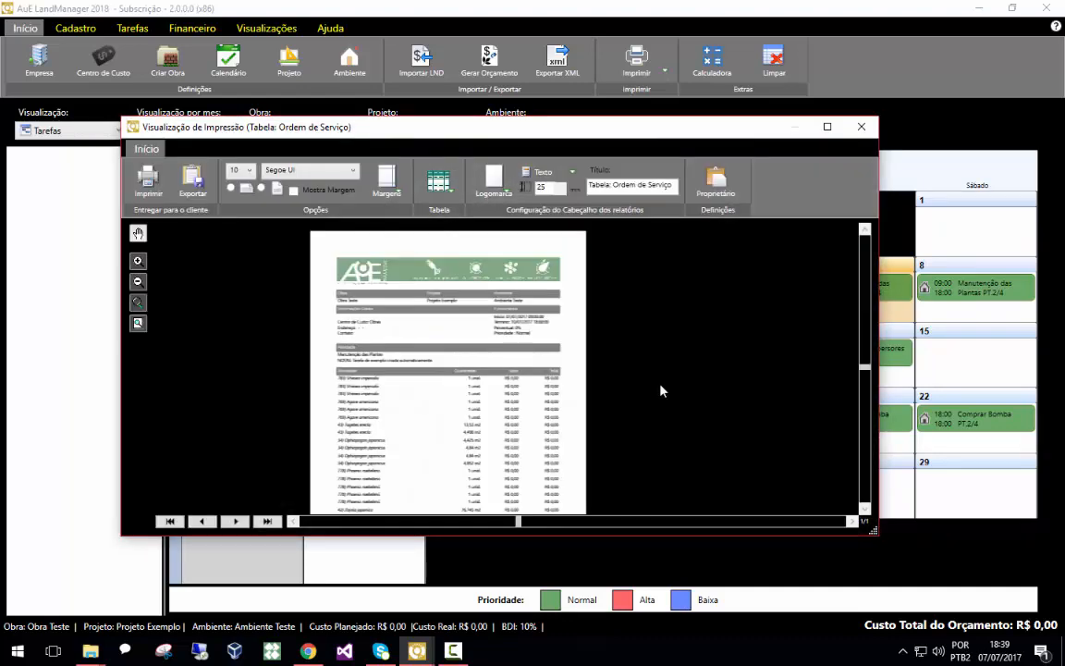
pyautogui.click(827, 129)
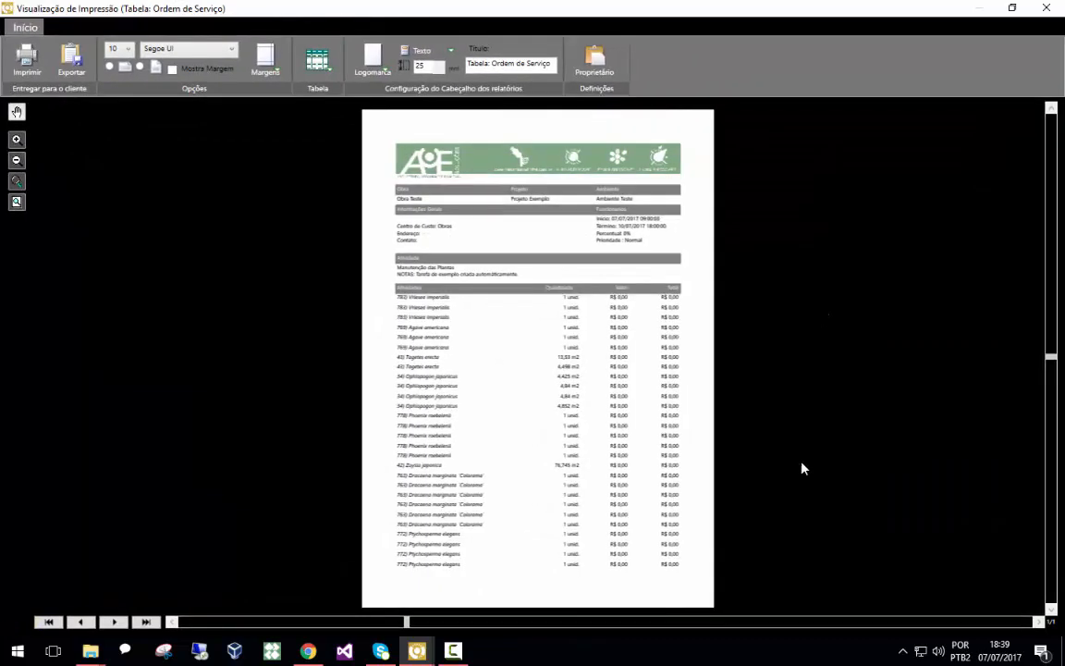
pyautogui.scroll(1, 594, 425)
pyautogui.scroll(1, 584, 418)
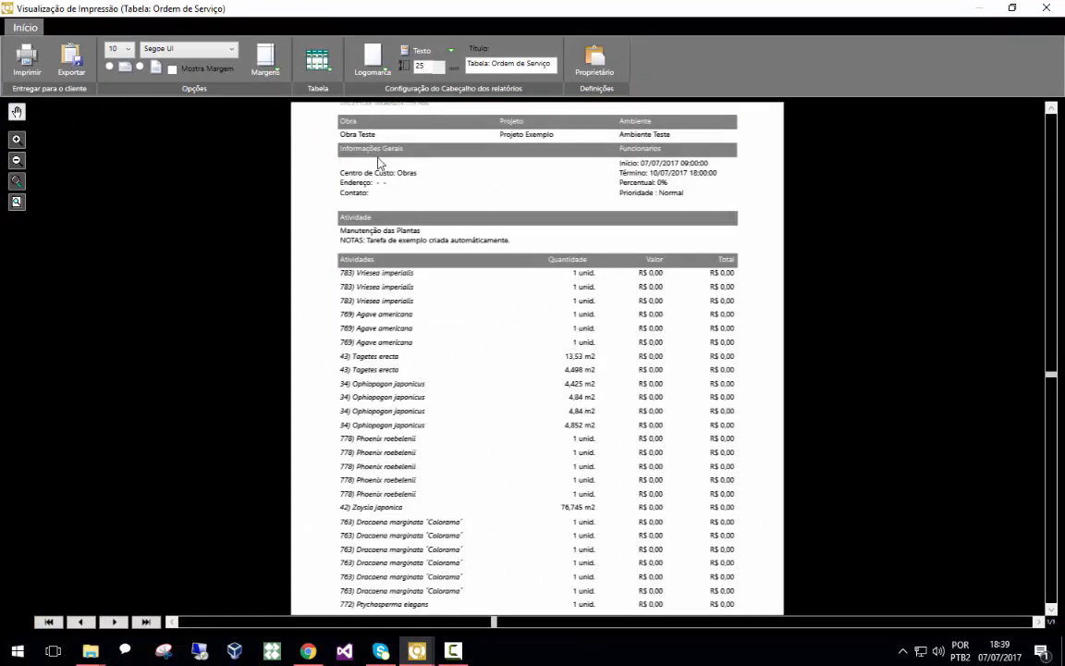
# Apply the teal bordered table style to the report
pyautogui.click(318, 61)
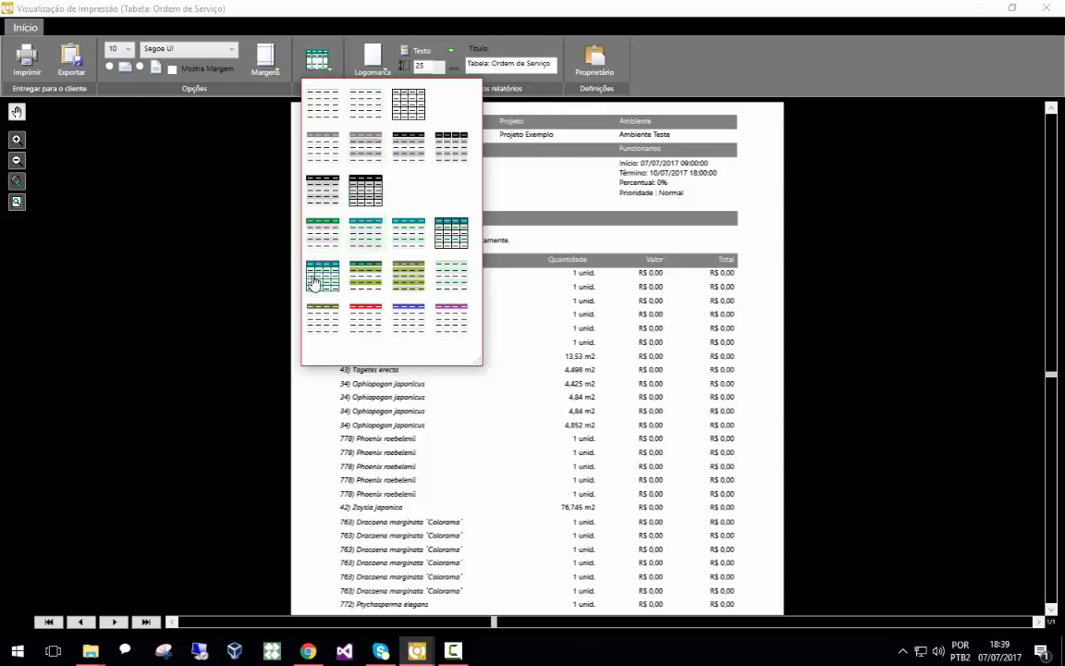
pyautogui.click(324, 234)
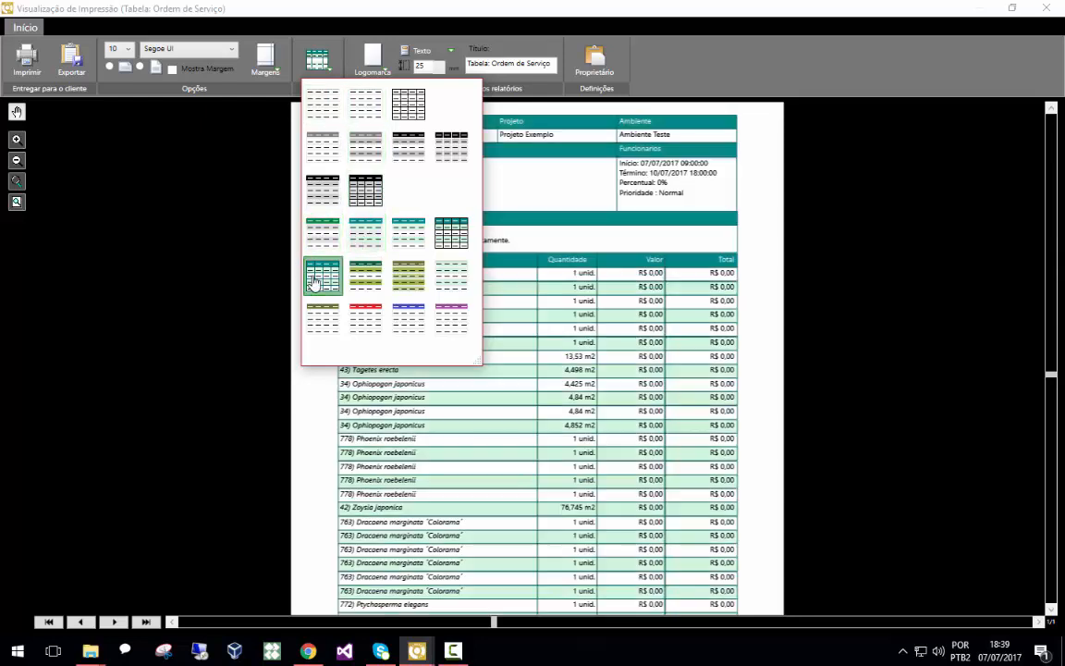
pyautogui.click(751, 342)
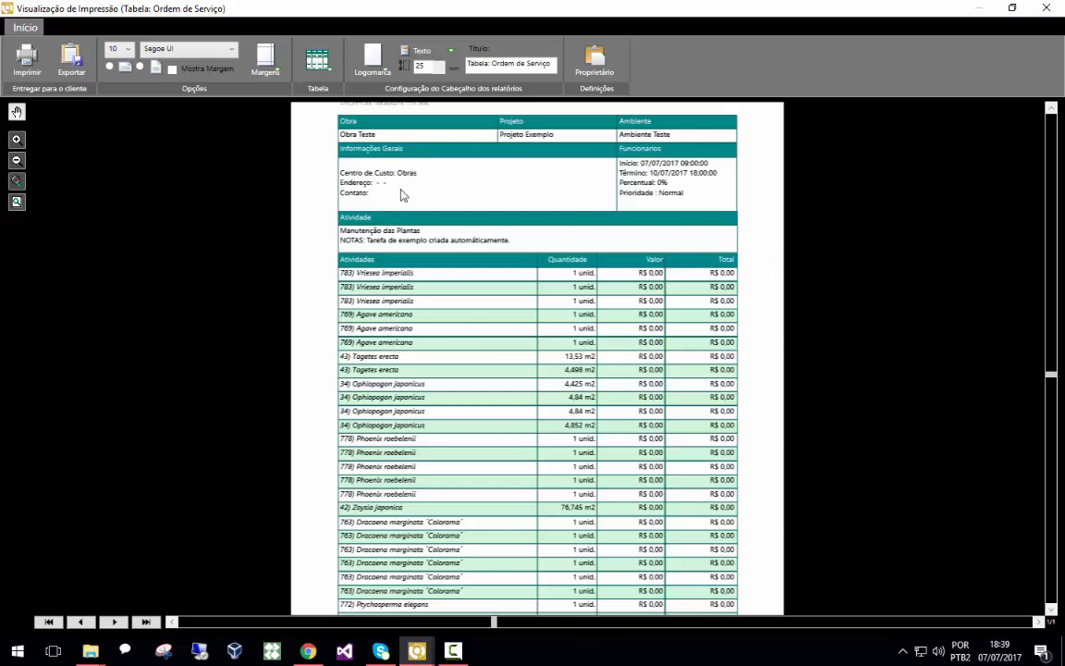
pyautogui.scroll(-1, 350, 244)
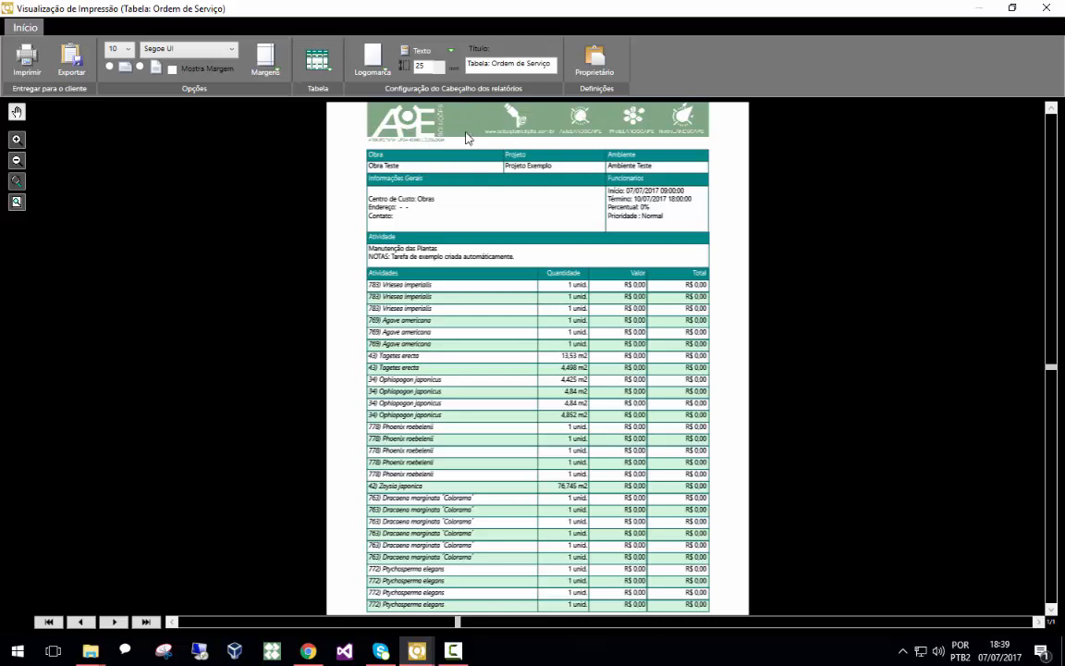
# Review the software owner's data, expanding the address and contact sections, then close it
pyautogui.click(599, 65)
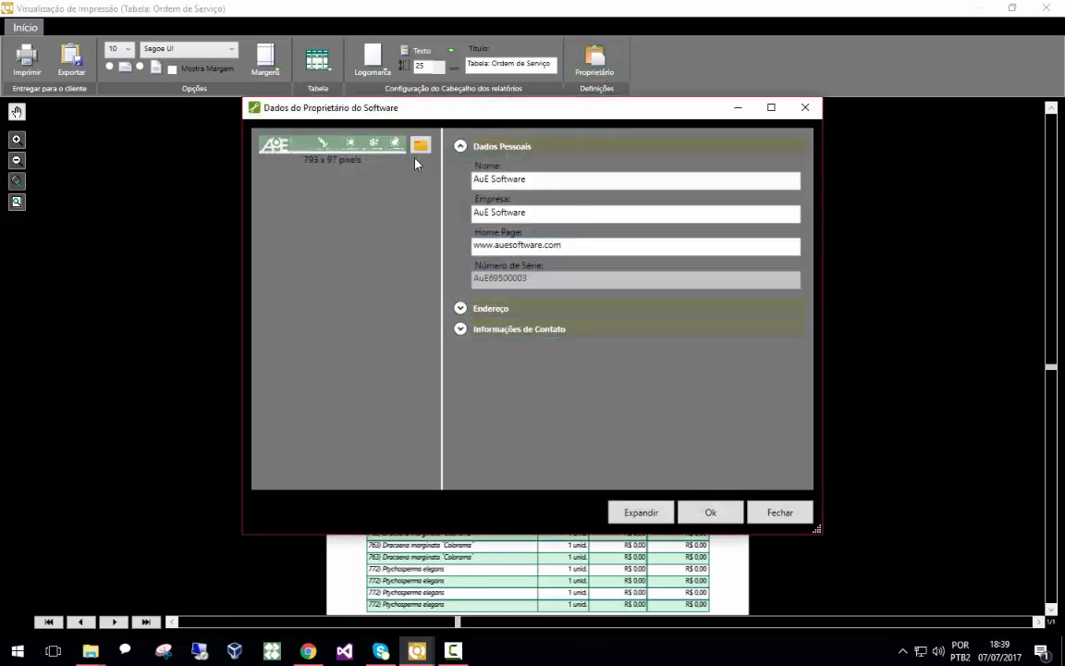
pyautogui.click(421, 145)
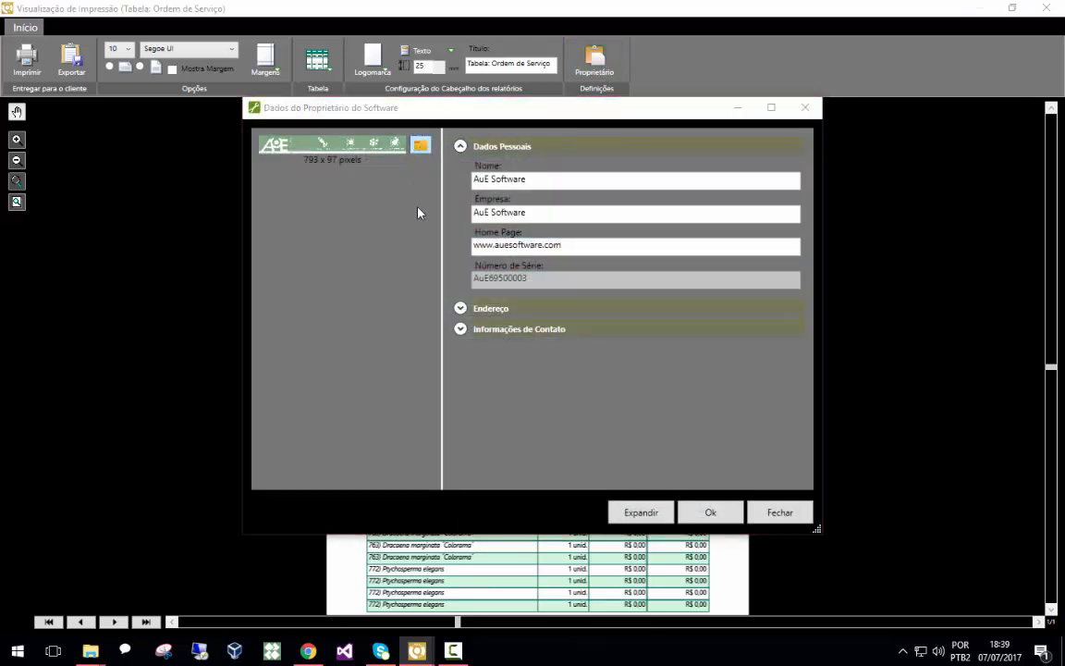
pyautogui.click(758, 131)
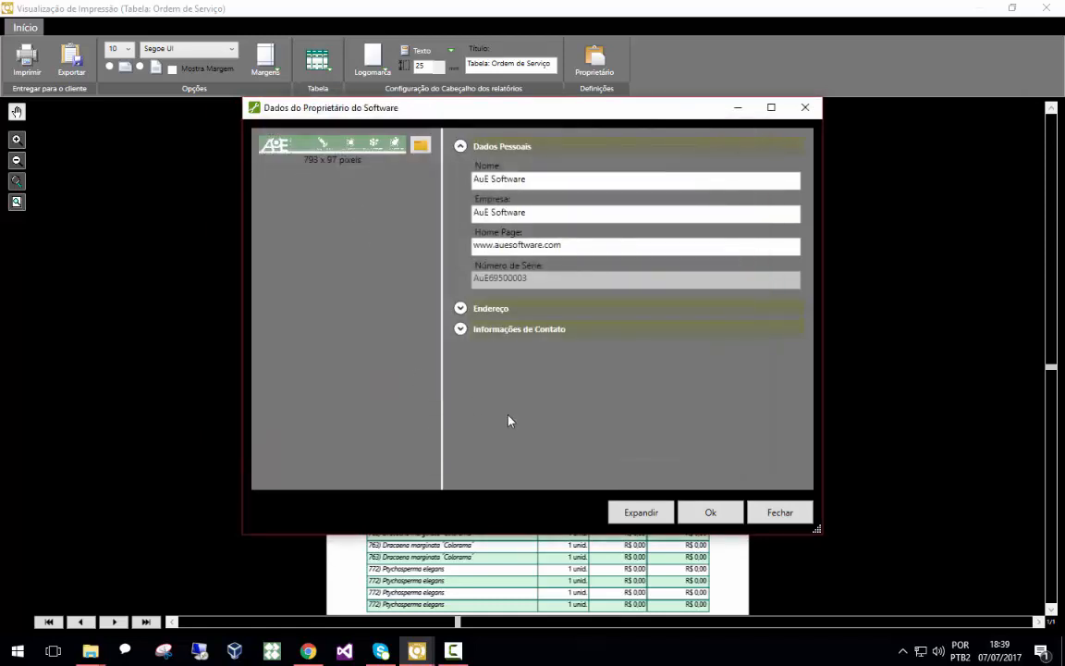
pyautogui.click(507, 309)
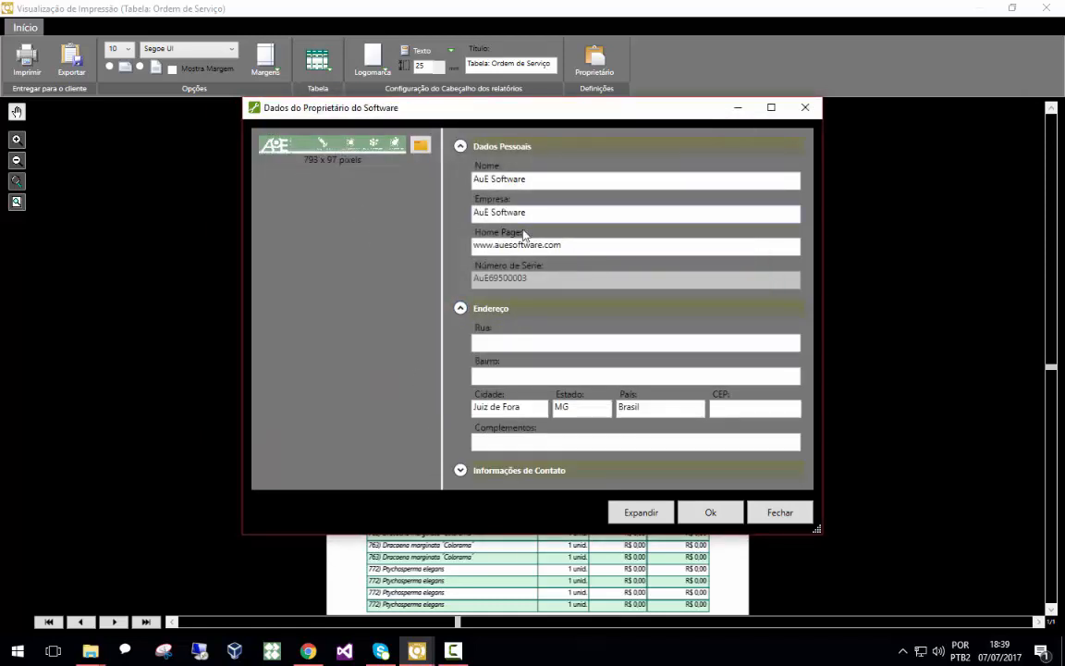
pyautogui.click(522, 471)
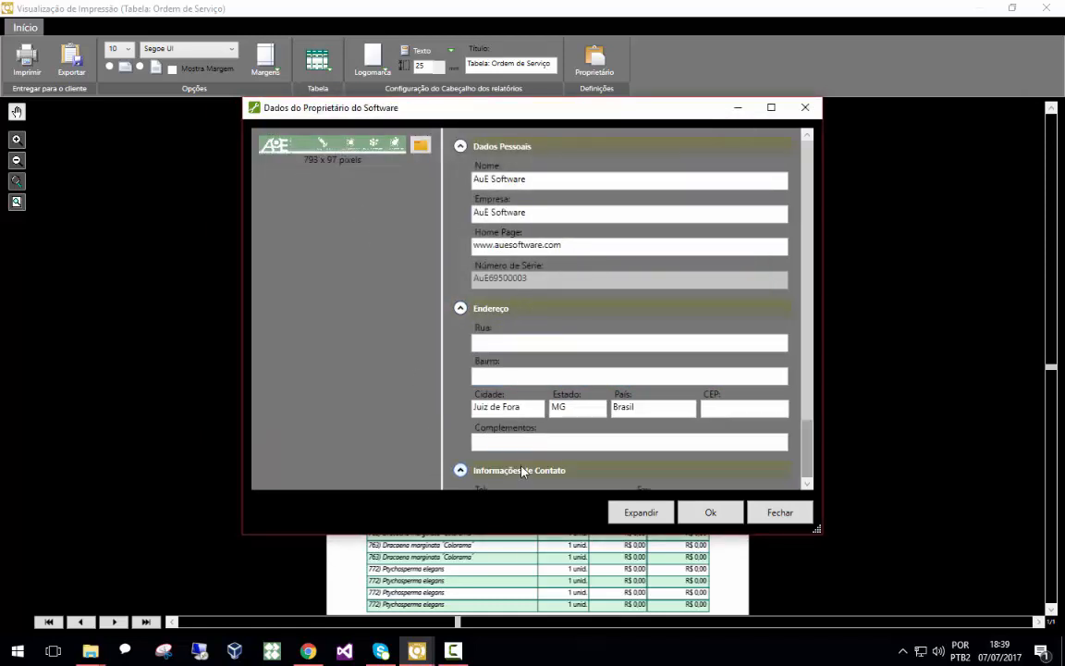
pyautogui.click(804, 109)
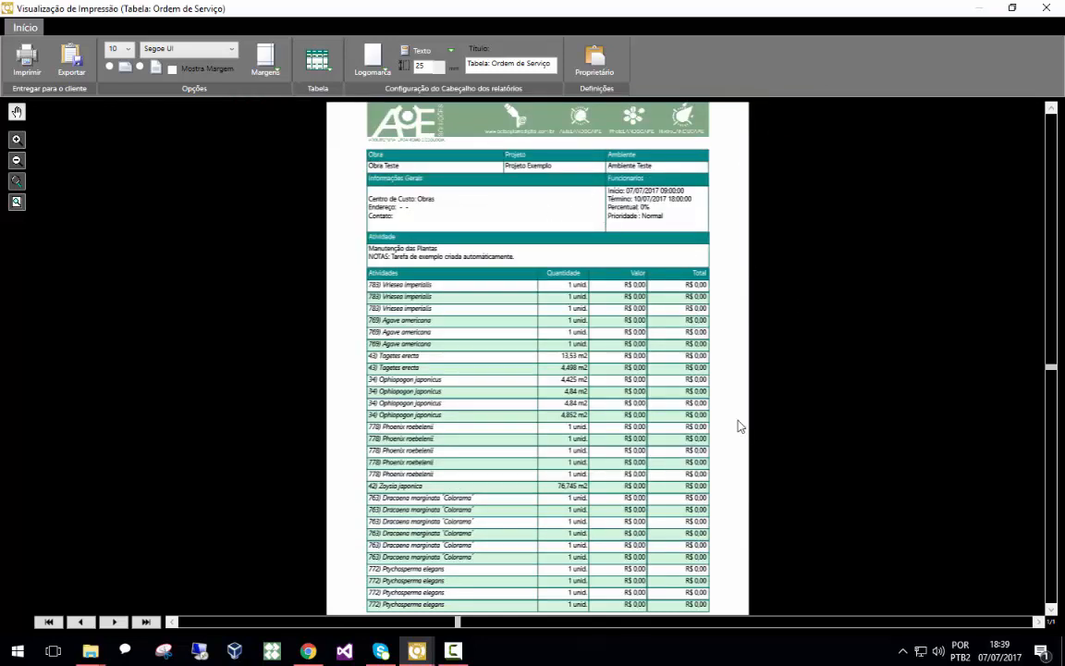
# Open the print dialog, select Microsoft Print to PDF, and close it without printing
pyautogui.click(26, 57)
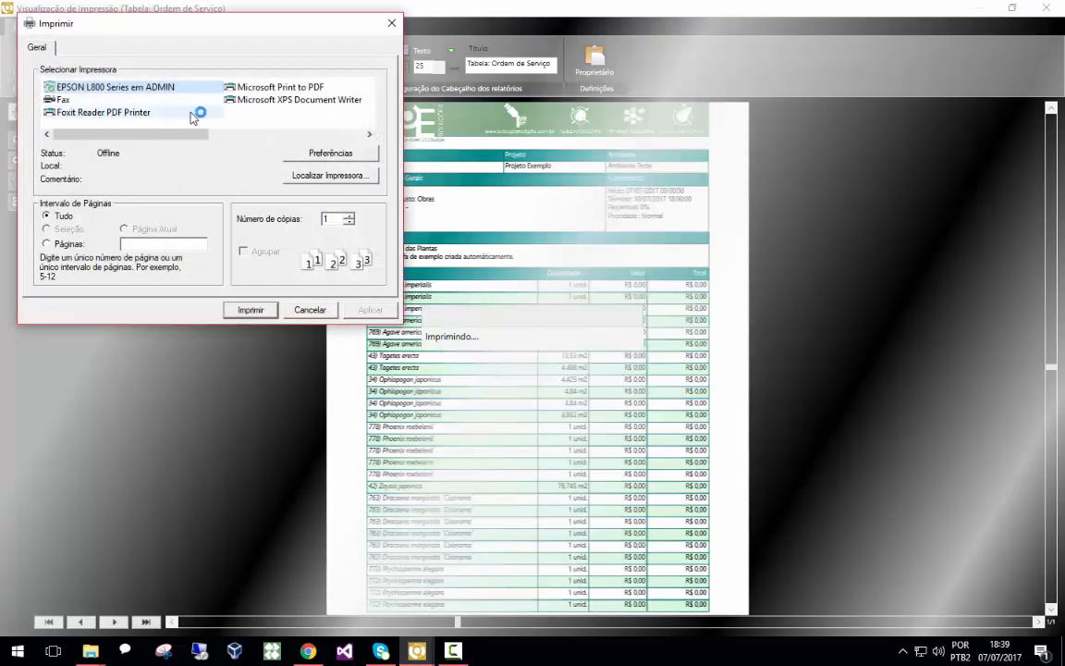
pyautogui.click(268, 87)
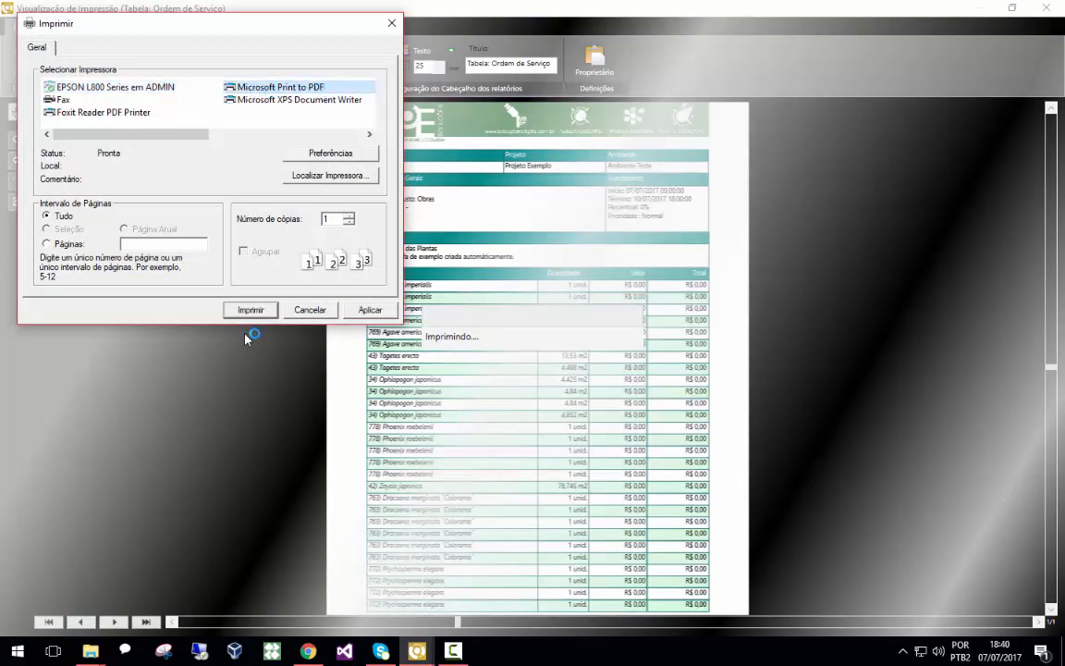
pyautogui.click(392, 23)
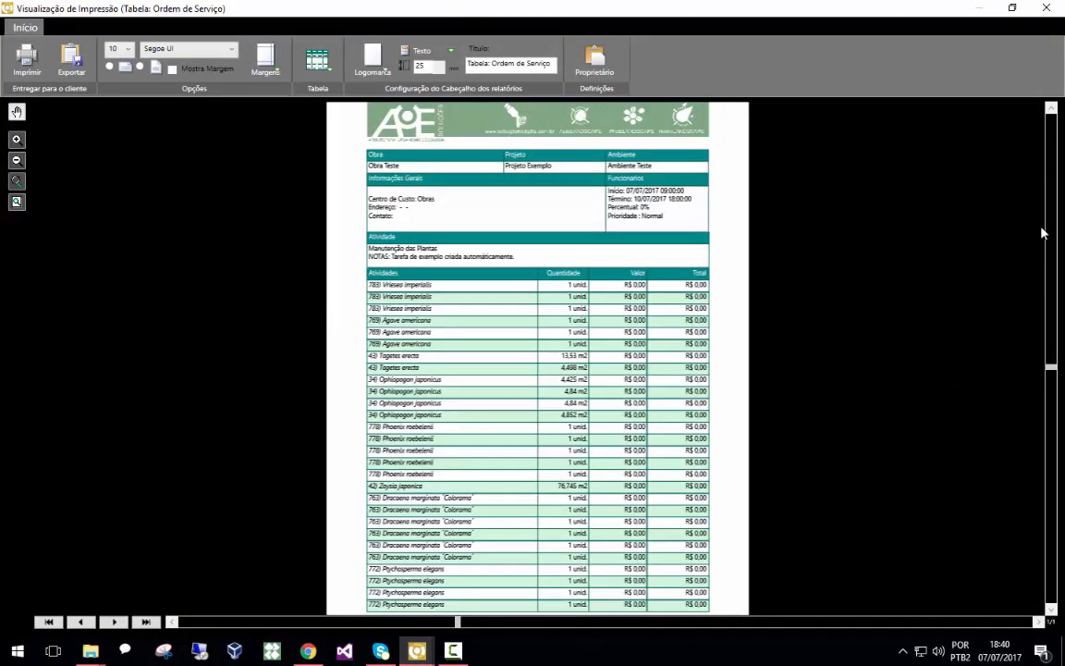
# Close the report windows and open the project drawing view
pyautogui.click(1044, 11)
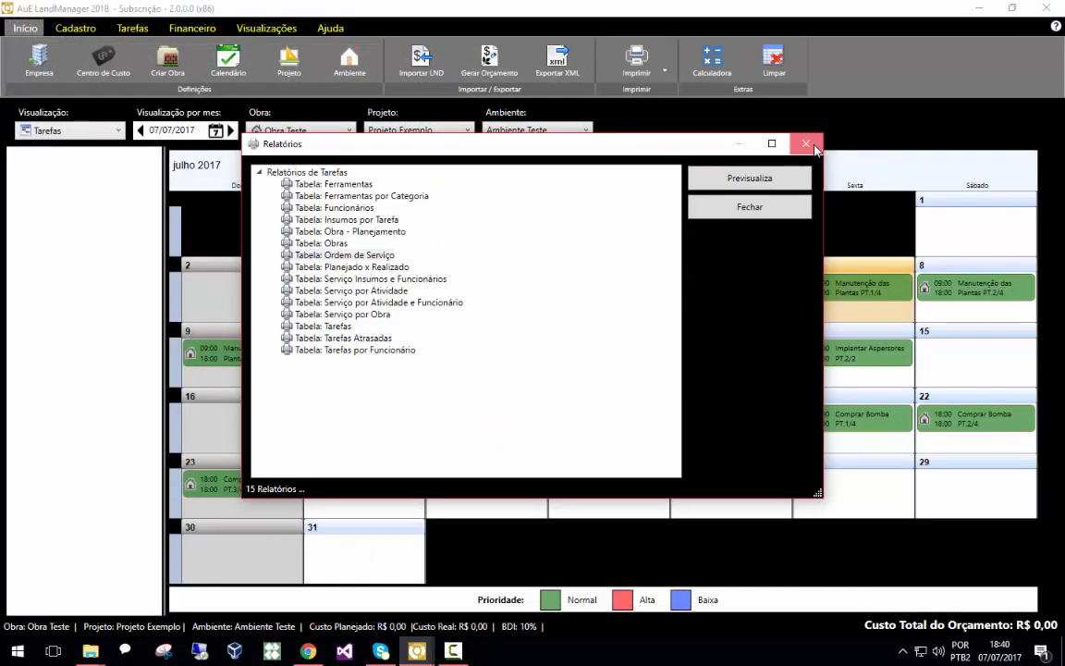
pyautogui.click(807, 144)
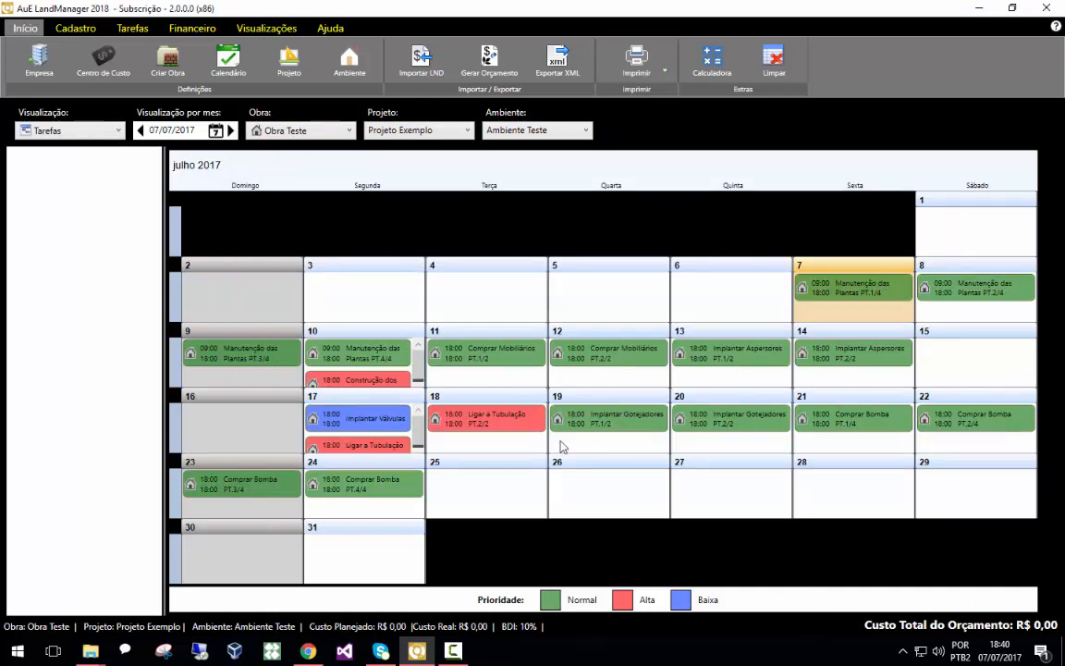
pyautogui.click(269, 28)
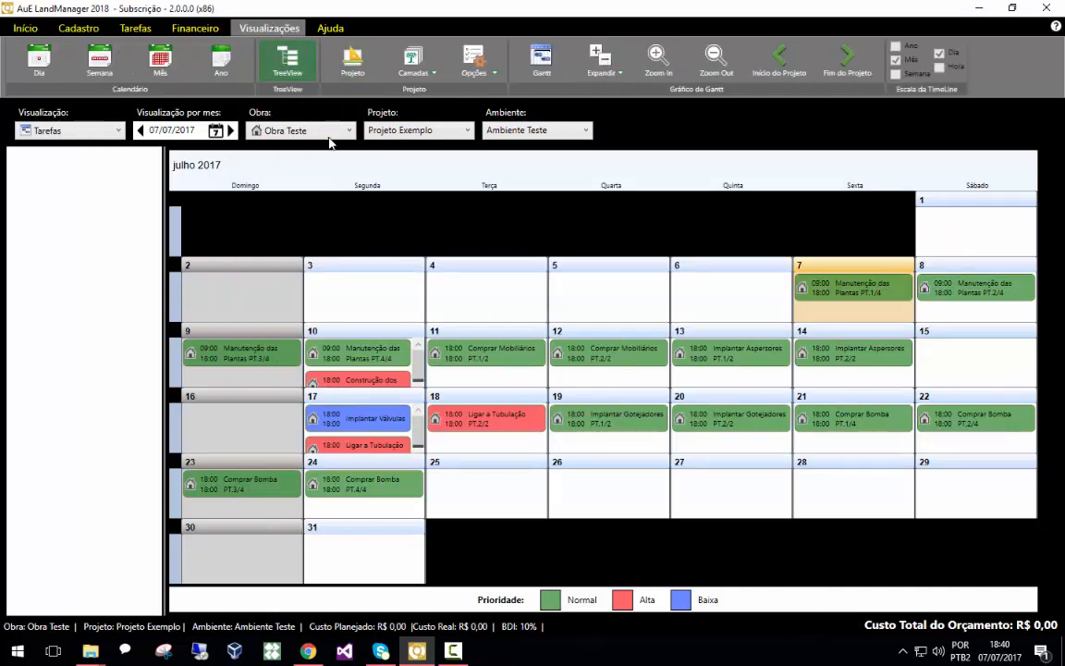
pyautogui.click(334, 63)
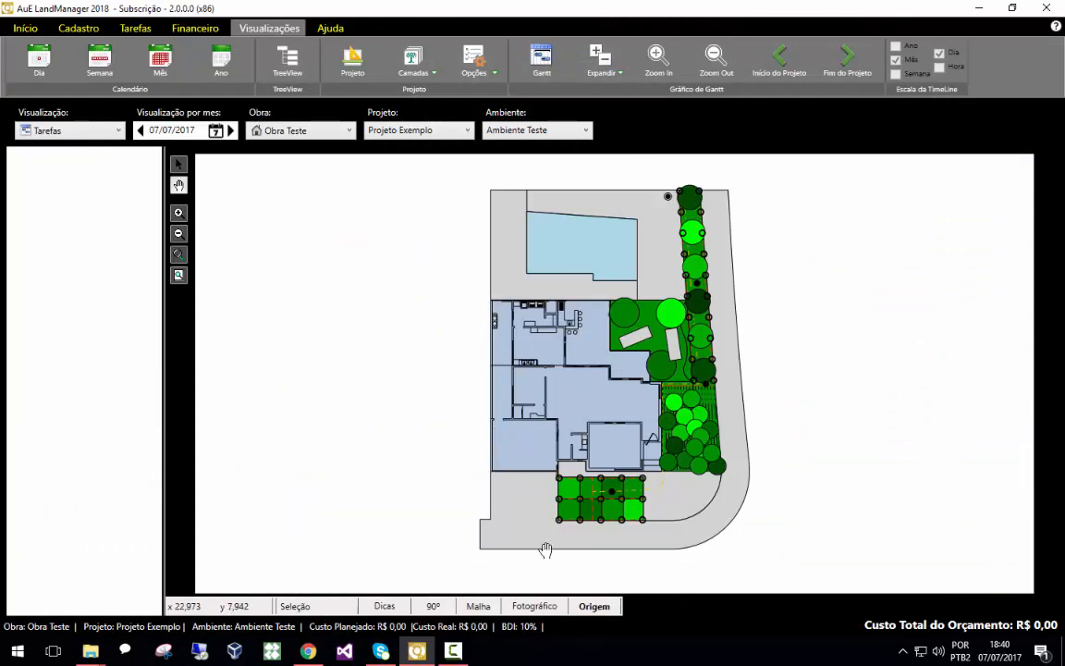
# Switch the drawing's display mode to Fotomontagem
pyautogui.click(505, 609)
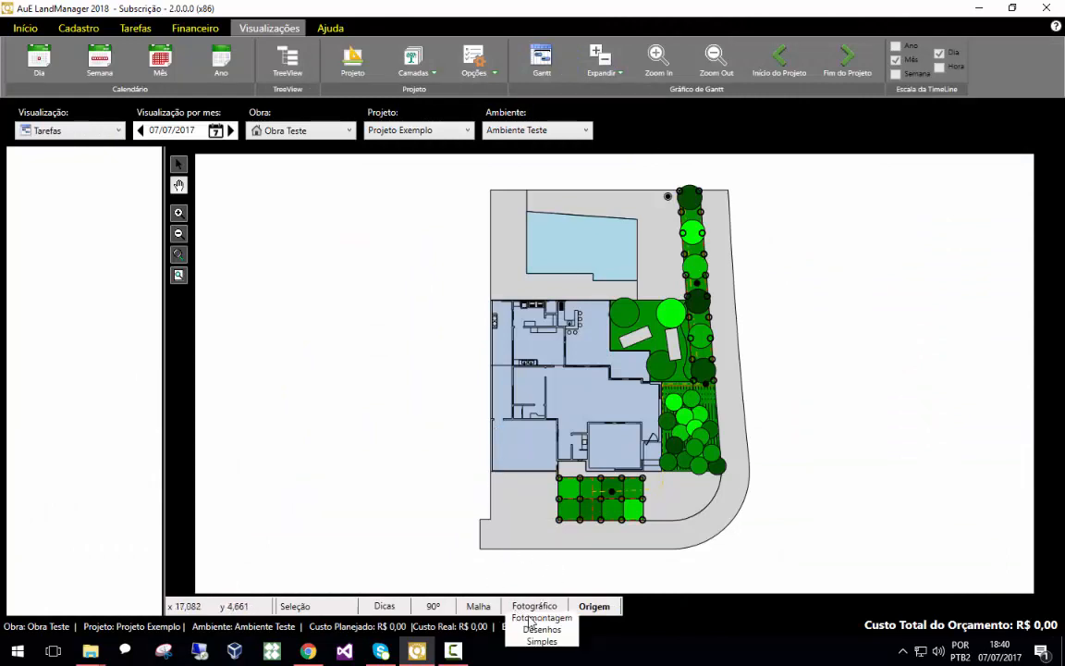
pyautogui.click(531, 619)
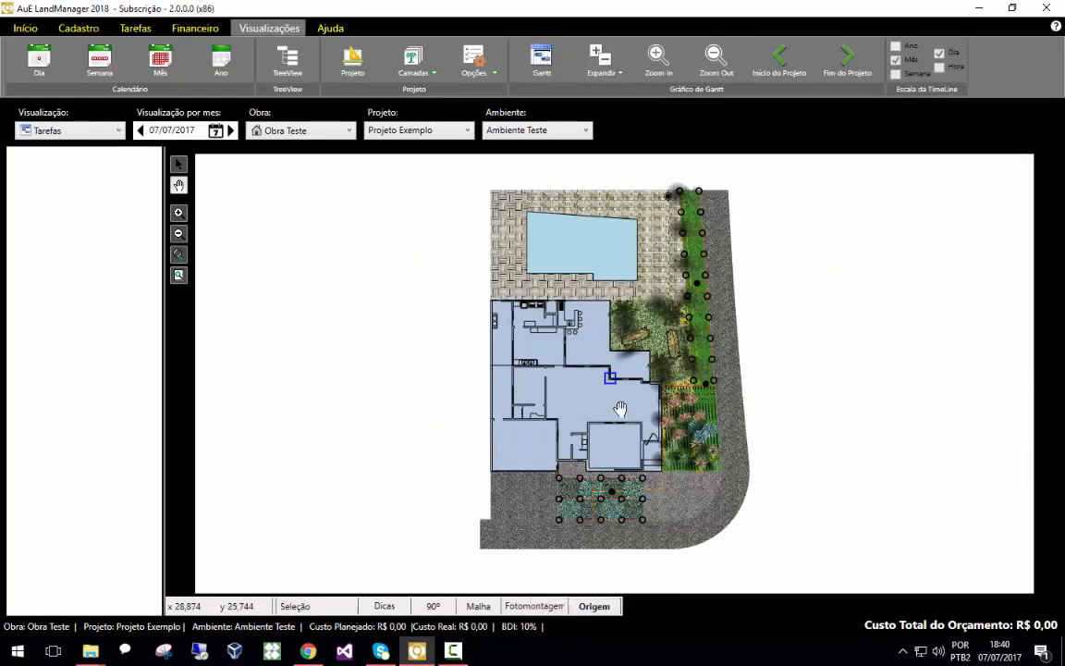
pyautogui.scroll(1, 673, 442)
pyautogui.scroll(2, 673, 443)
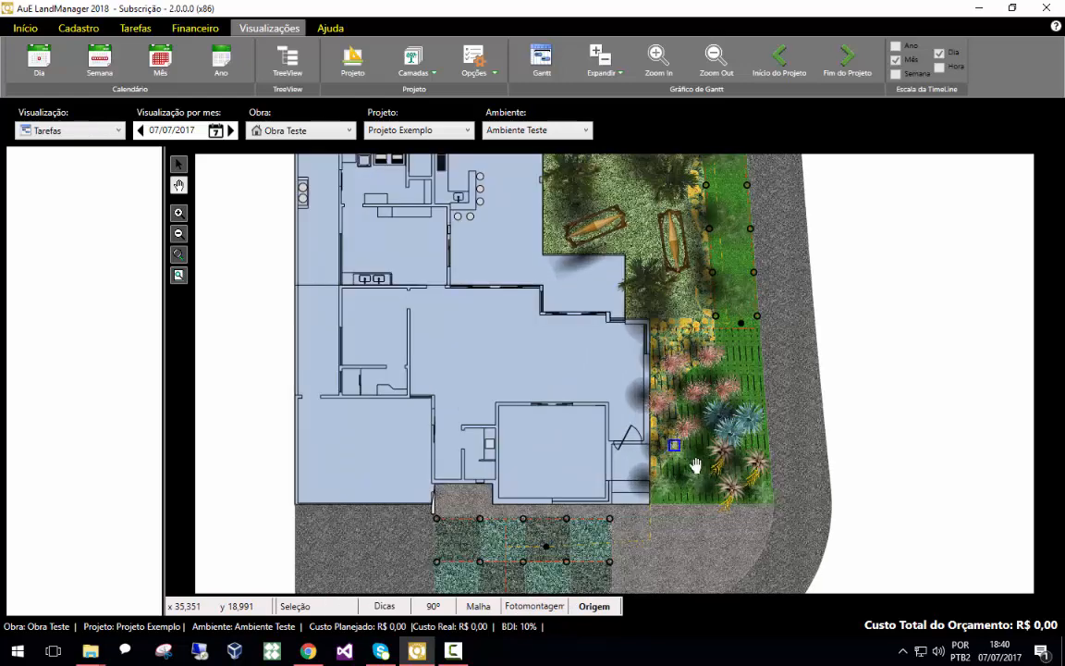